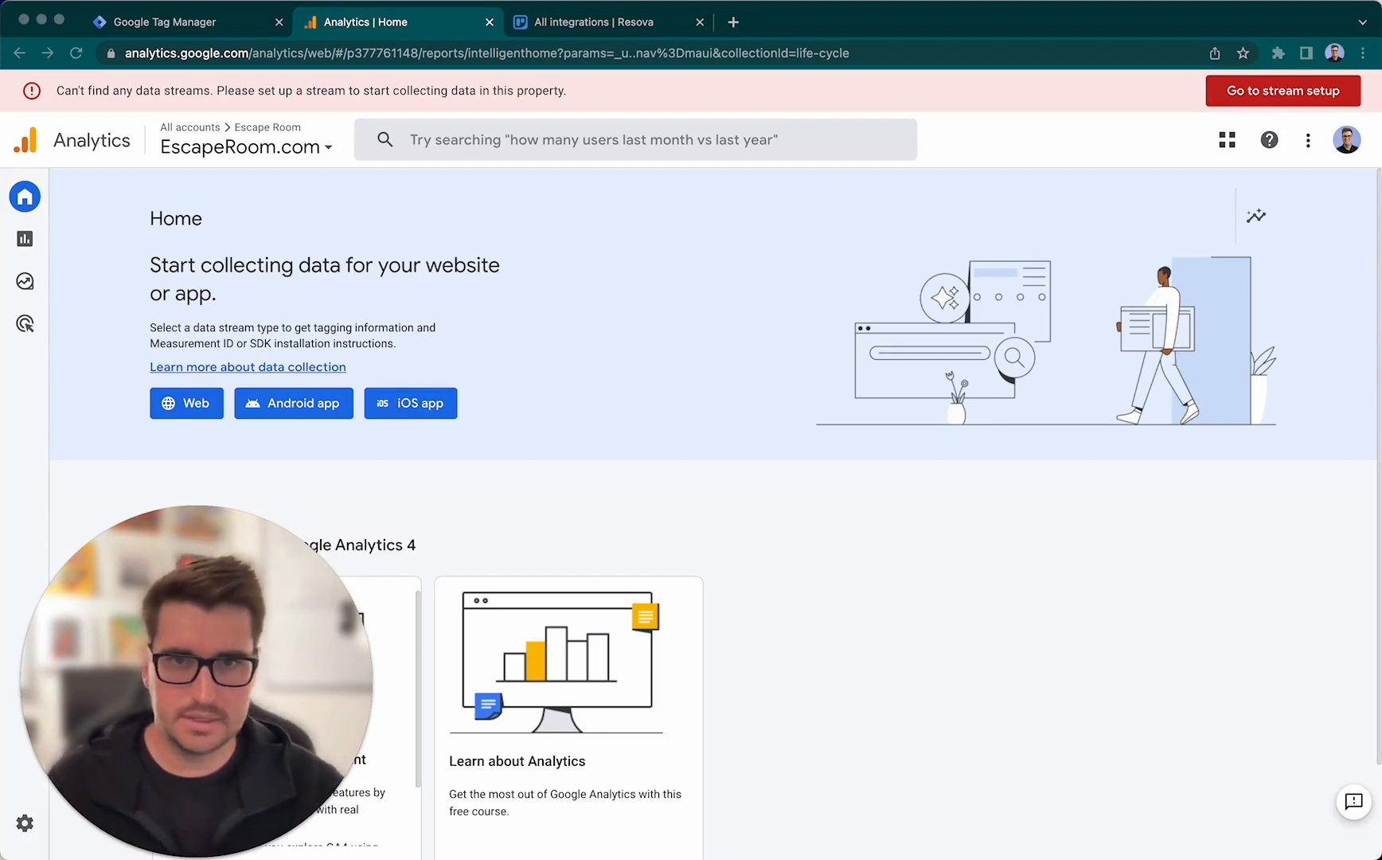
pyautogui.click(933, 596)
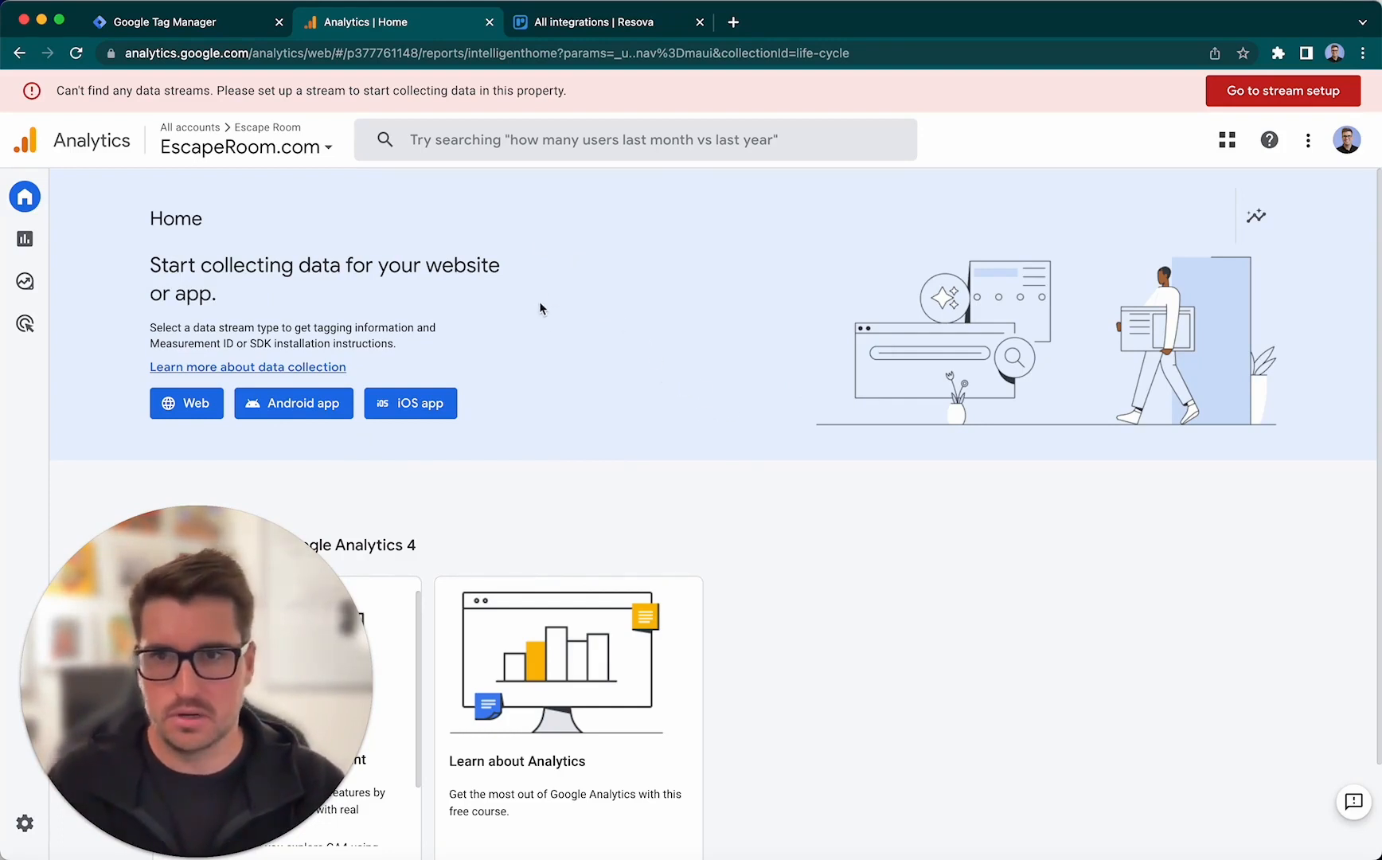
pyautogui.click(222, 34)
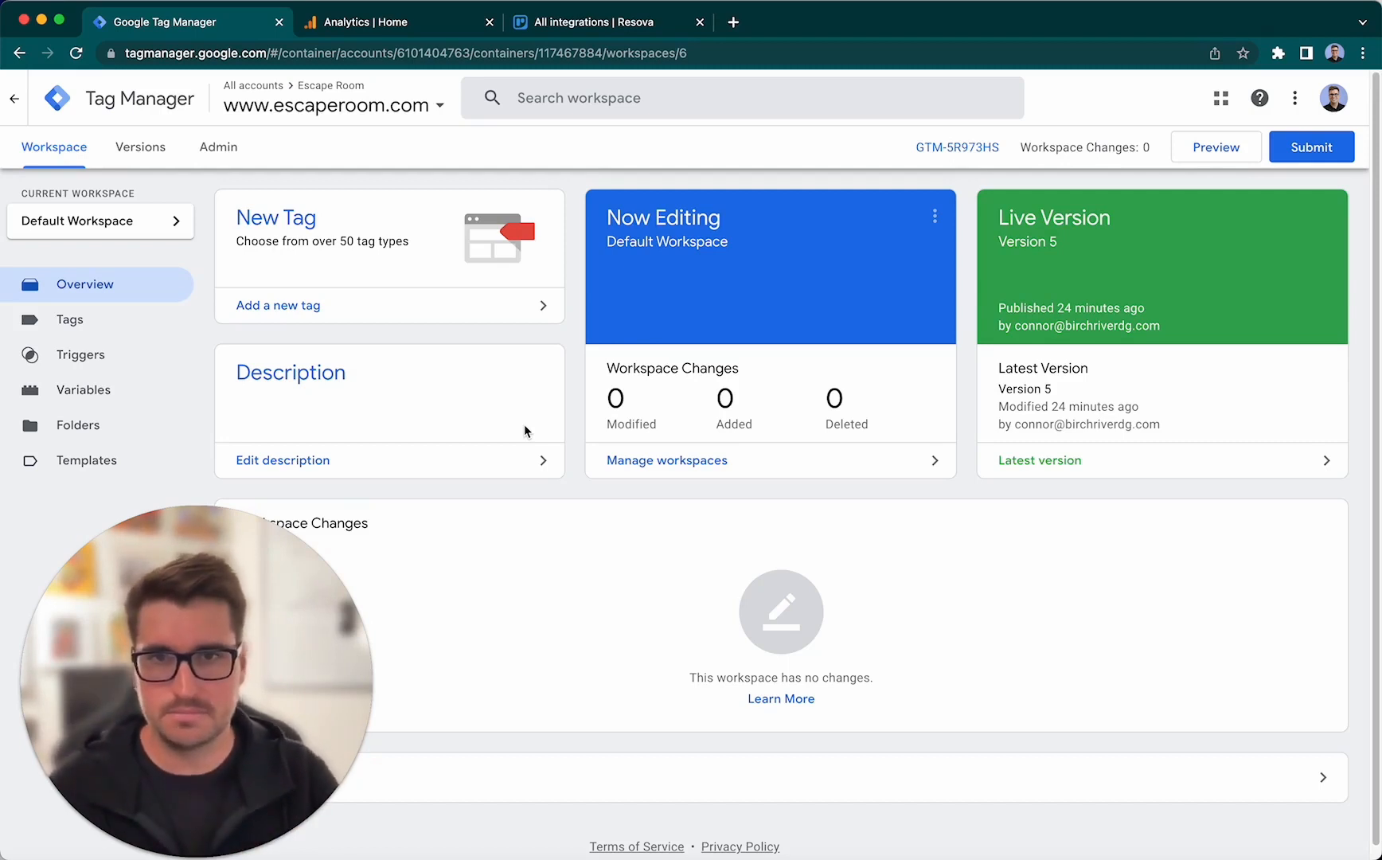
pyautogui.click(620, 32)
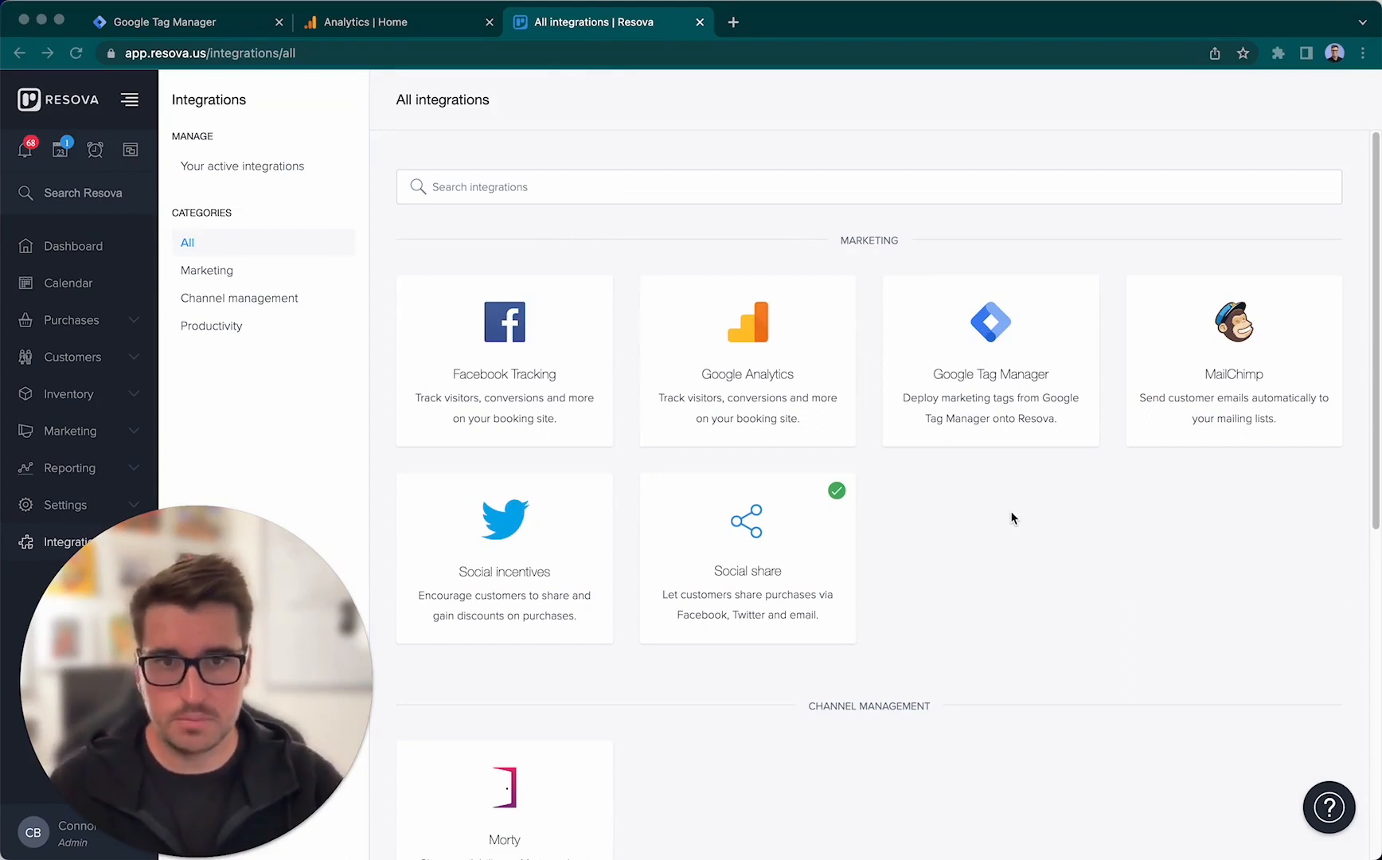
pyautogui.click(215, 24)
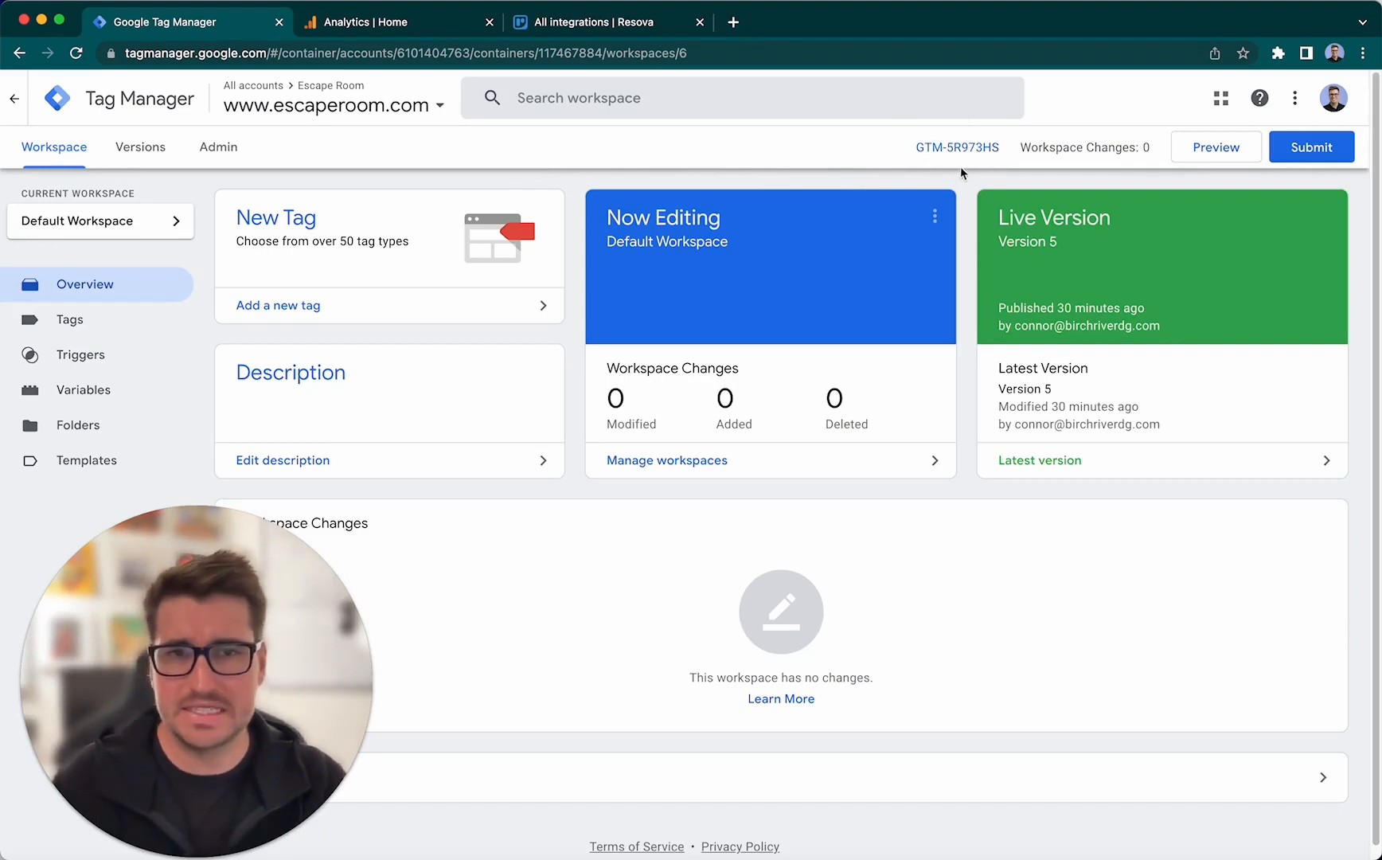
pyautogui.moveTo(1009, 156); pyautogui.dragTo(917, 149)
pyautogui.rightClick(939, 142)
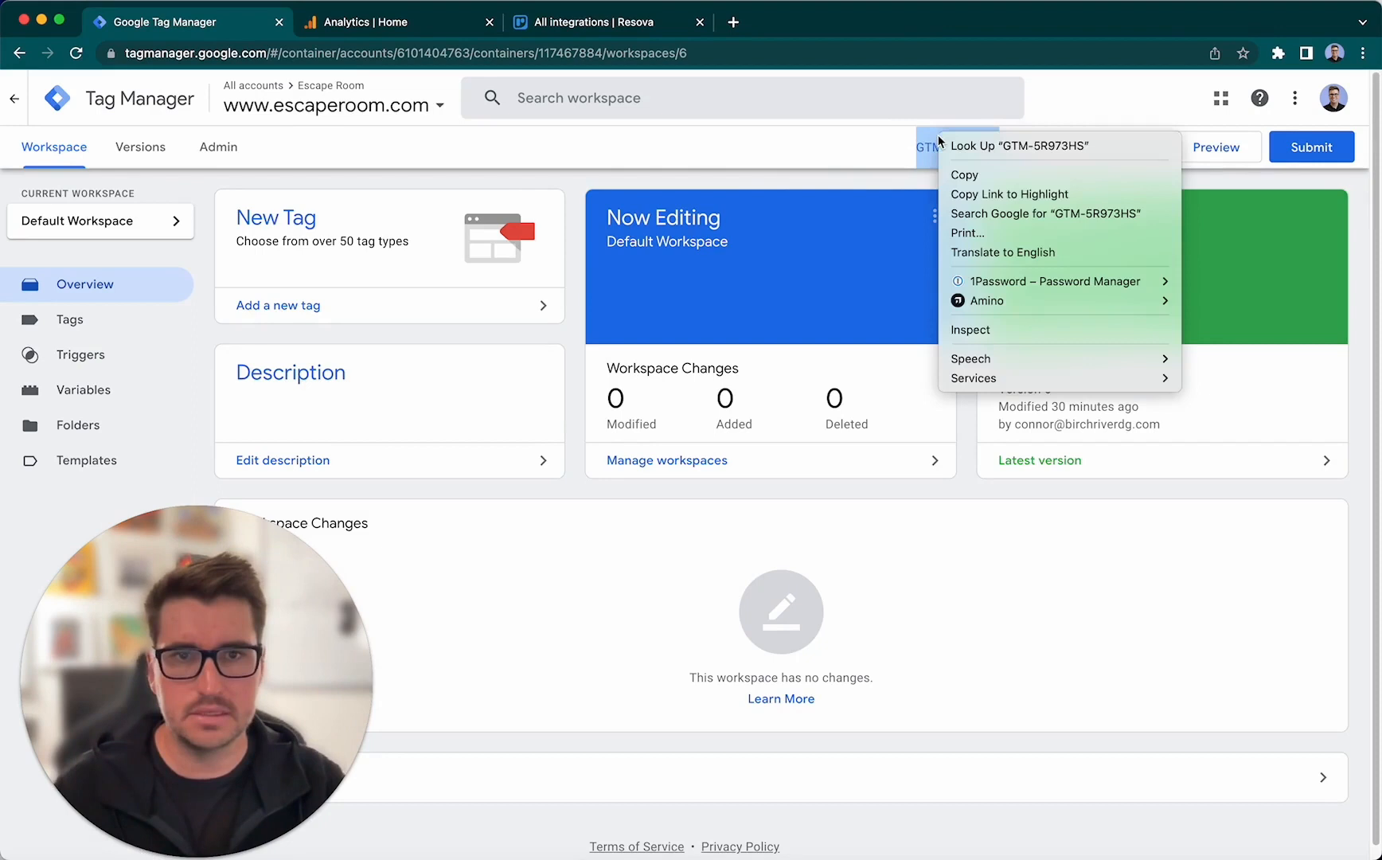
pyautogui.click(987, 176)
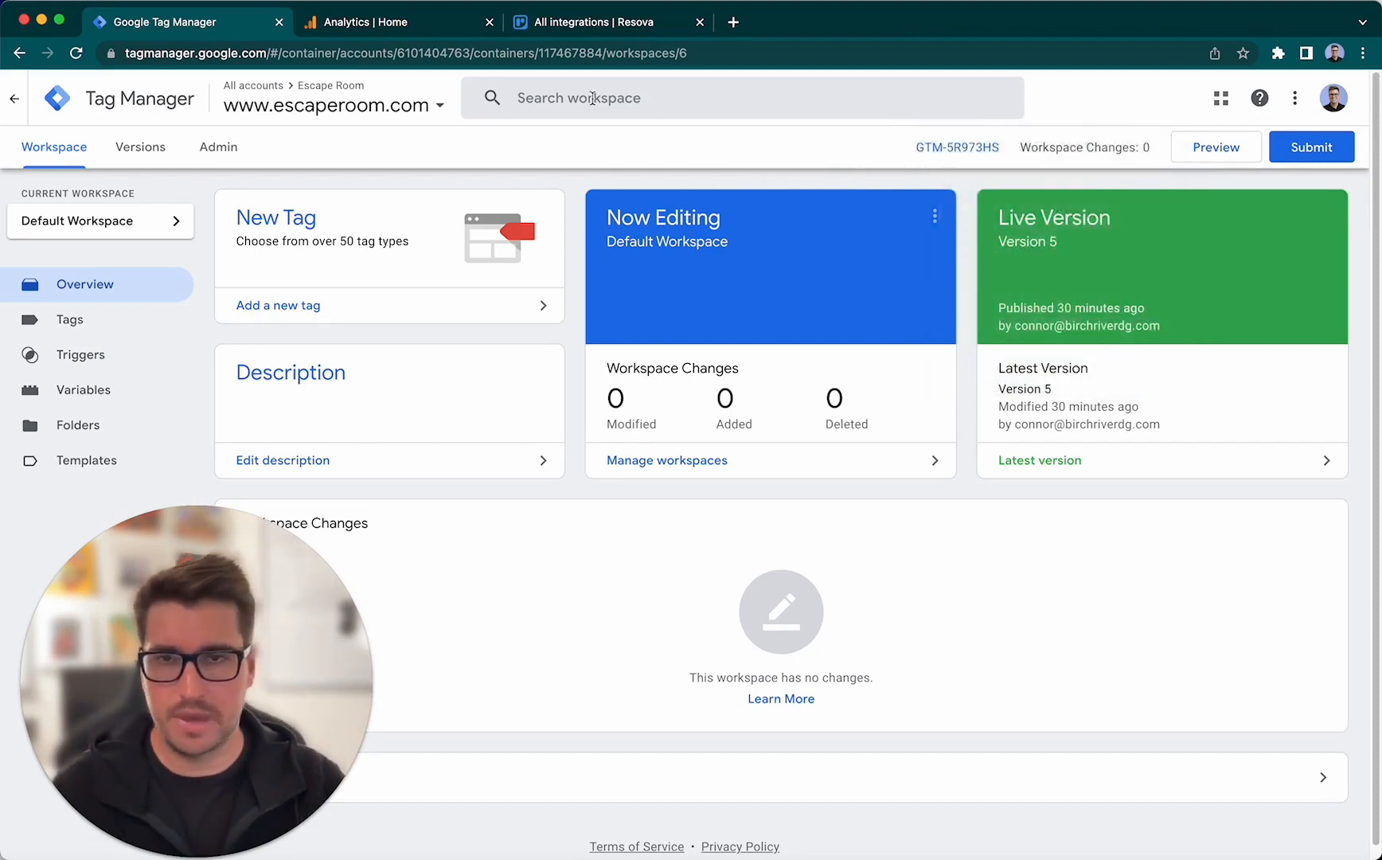
# - In Resova, connect the Google Tag Manager marketing integration using the copied container ID
pyautogui.click(609, 32)
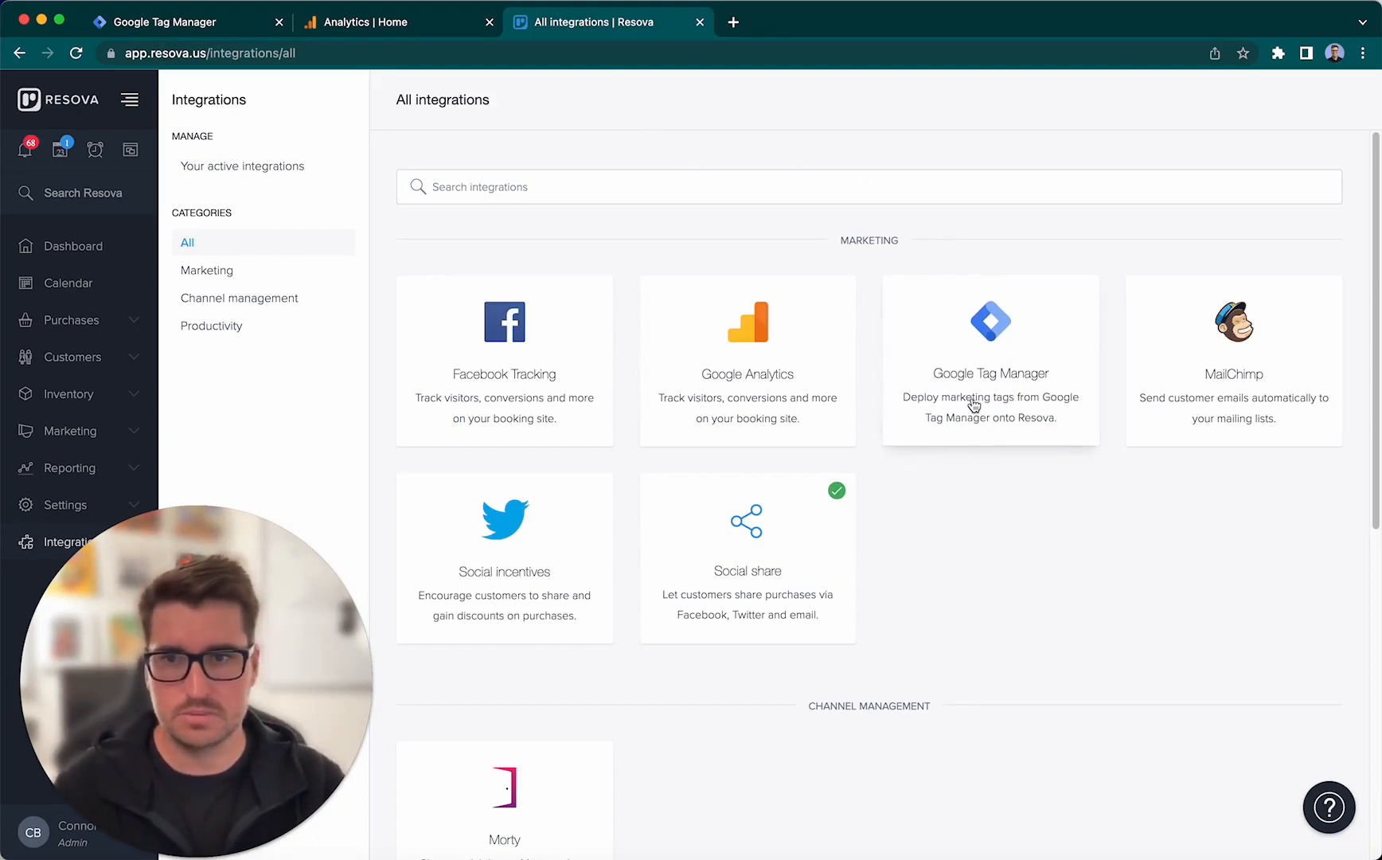
pyautogui.click(227, 278)
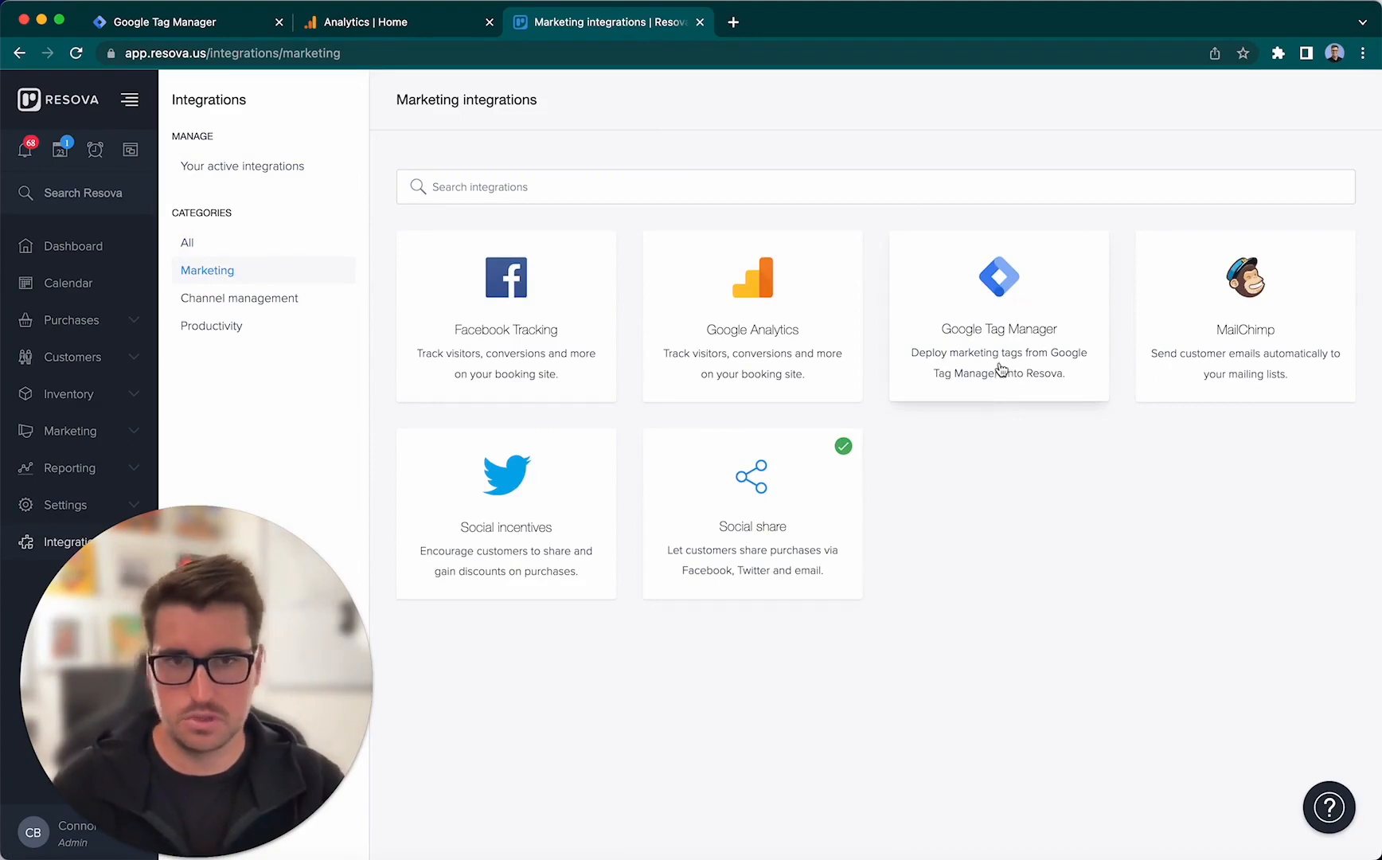
pyautogui.click(1015, 323)
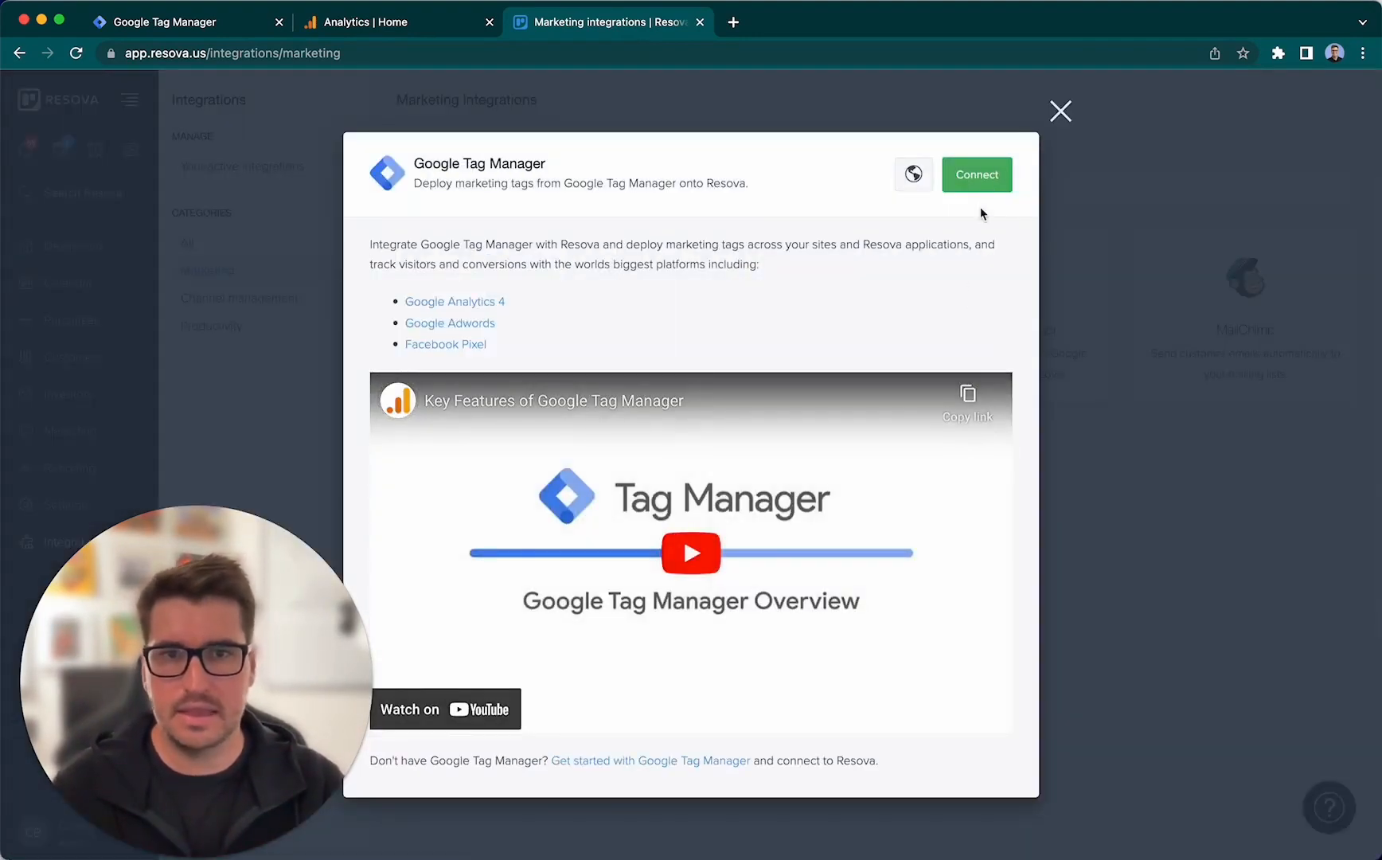
pyautogui.click(979, 184)
pyautogui.click(727, 498)
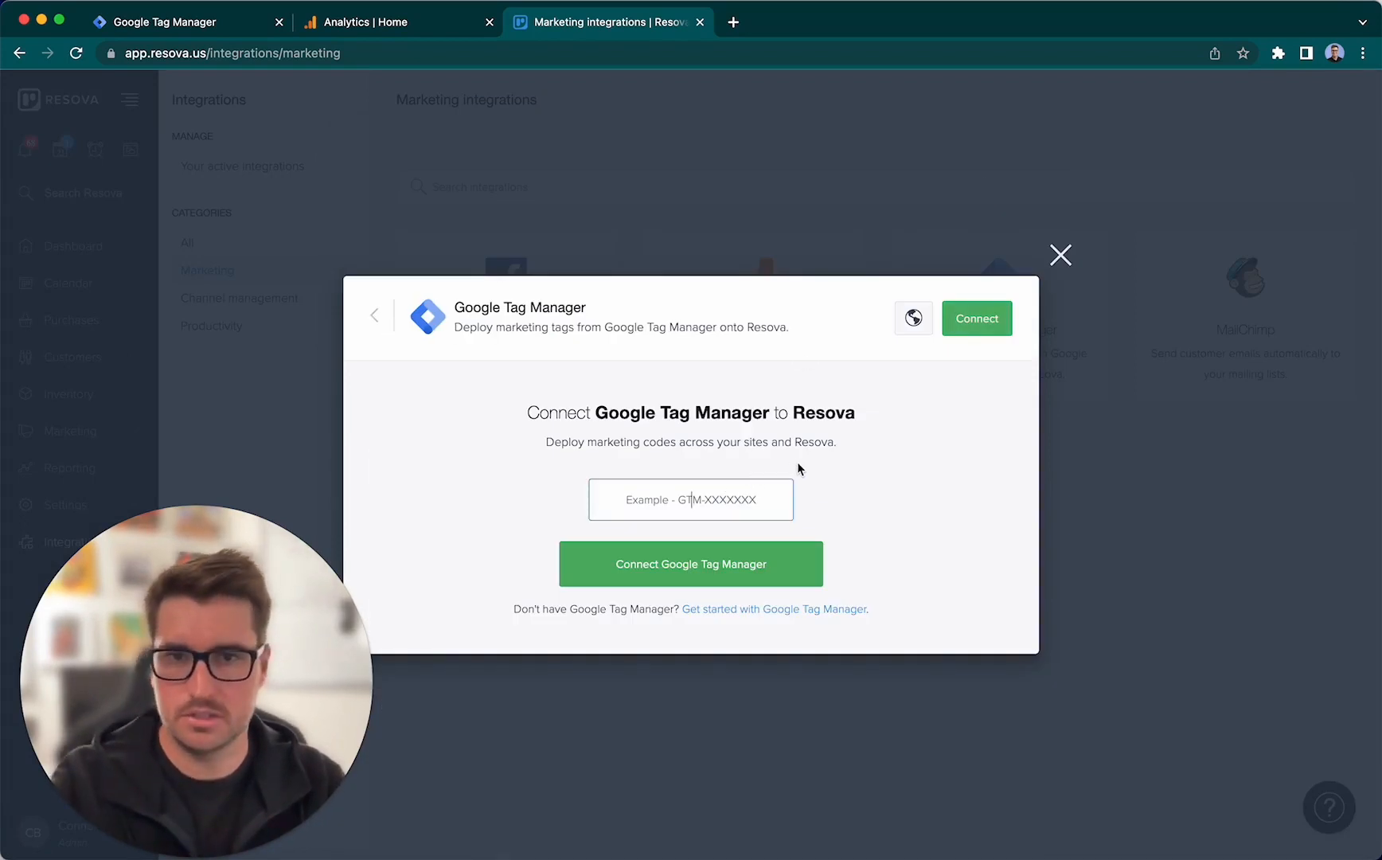
pyautogui.press('super+v')
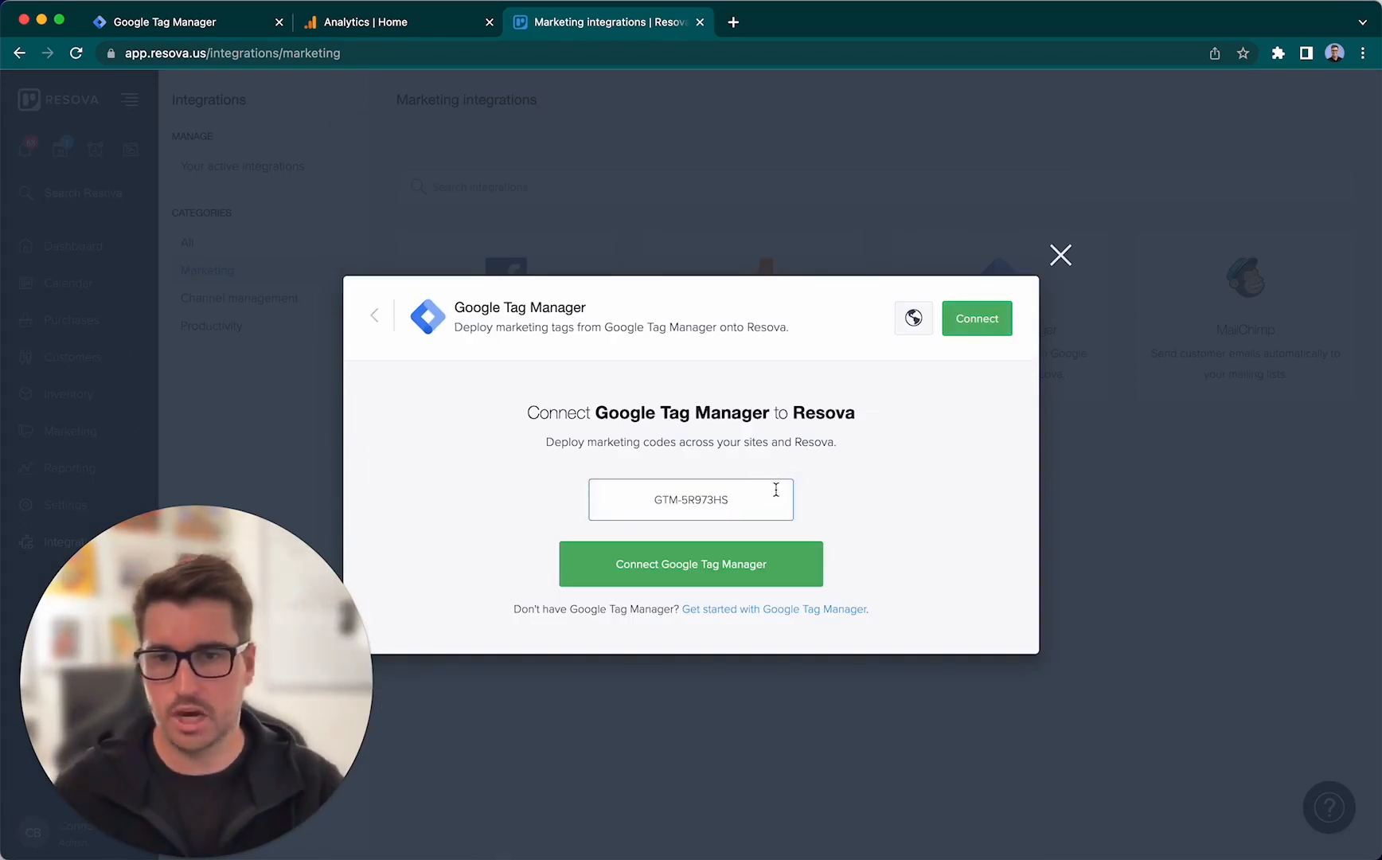
pyautogui.click(736, 575)
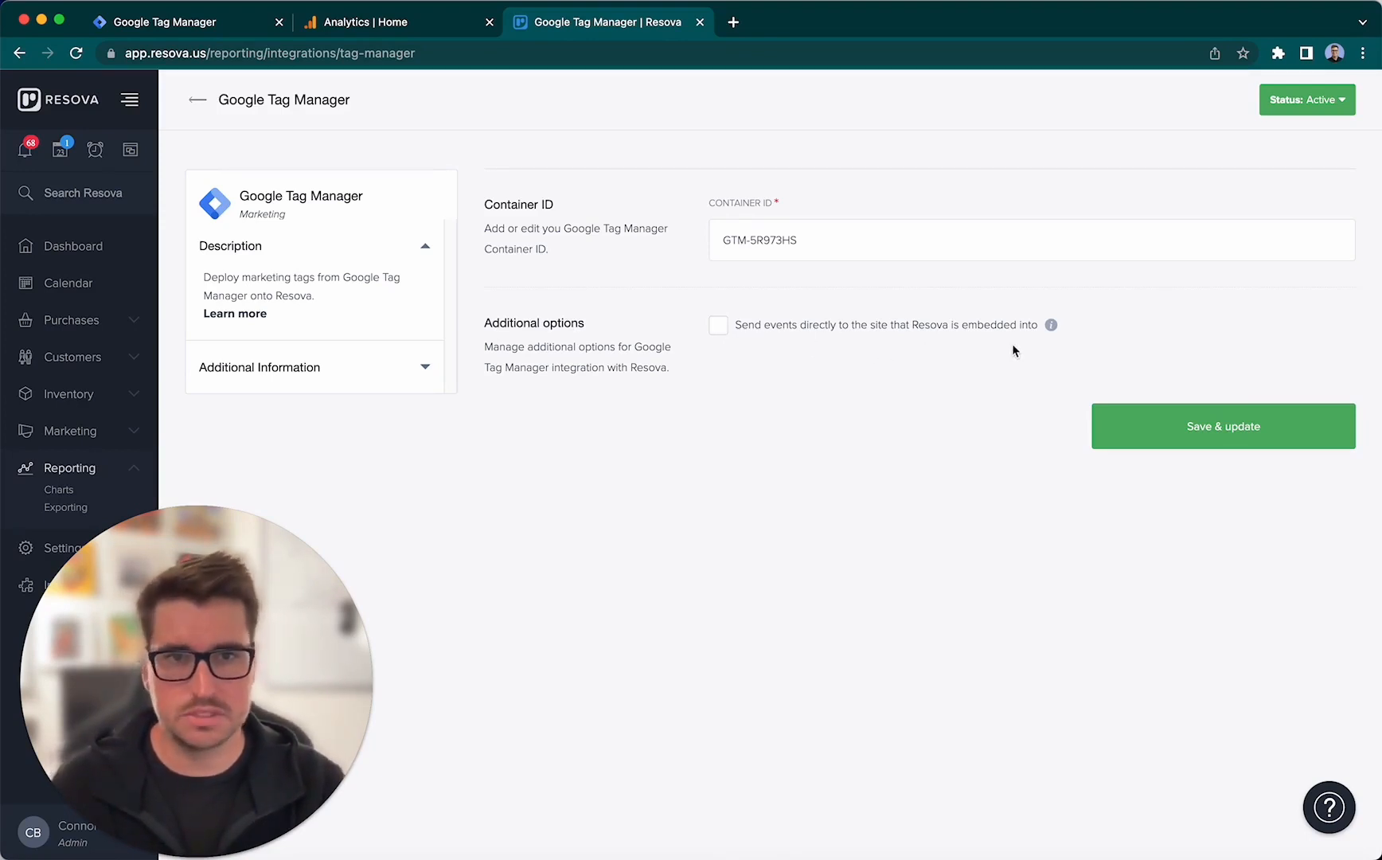
# - Enable sending events directly to the site that Resova is embedded into, and save the integration settings
pyautogui.click(718, 325)
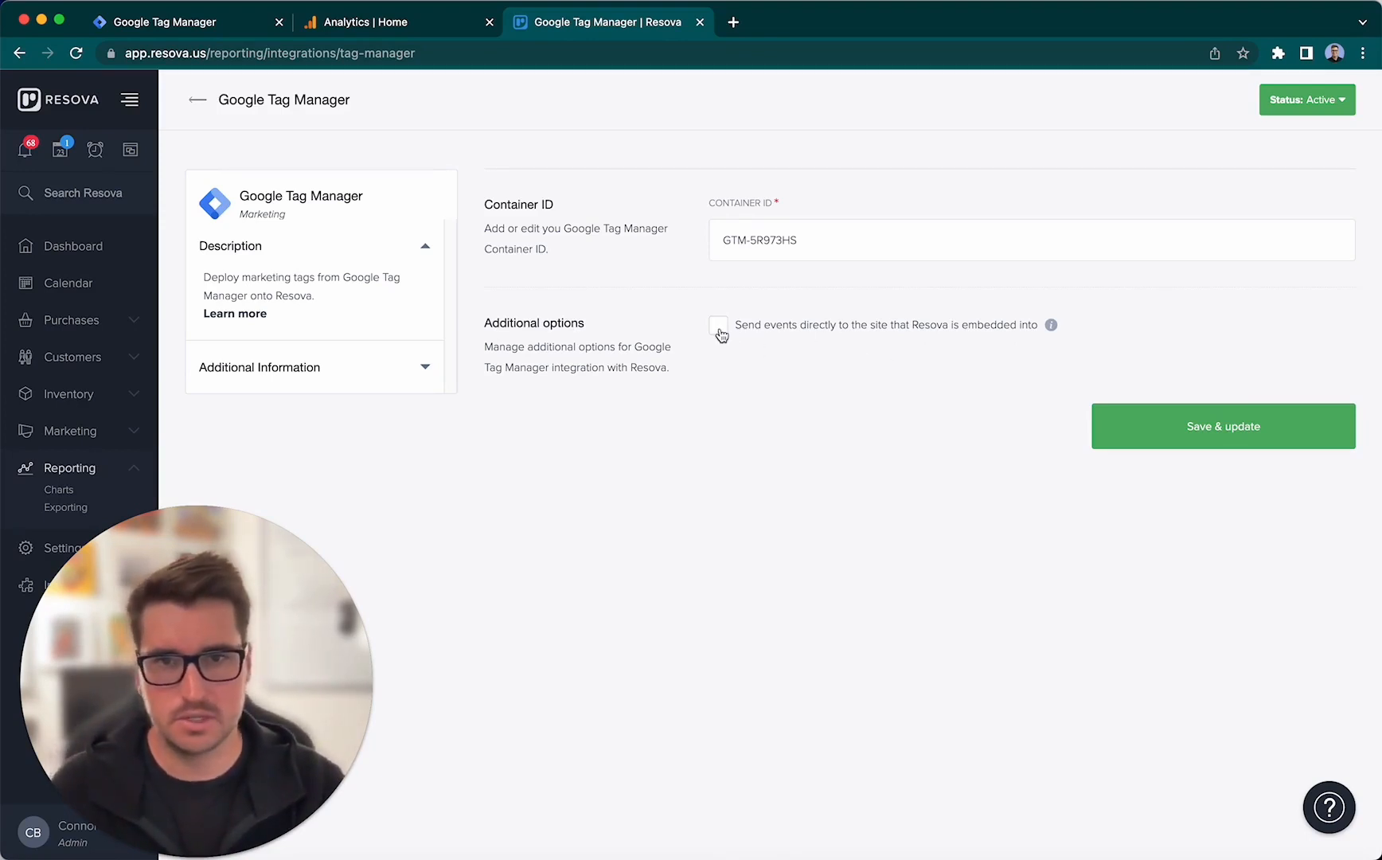
pyautogui.click(1182, 433)
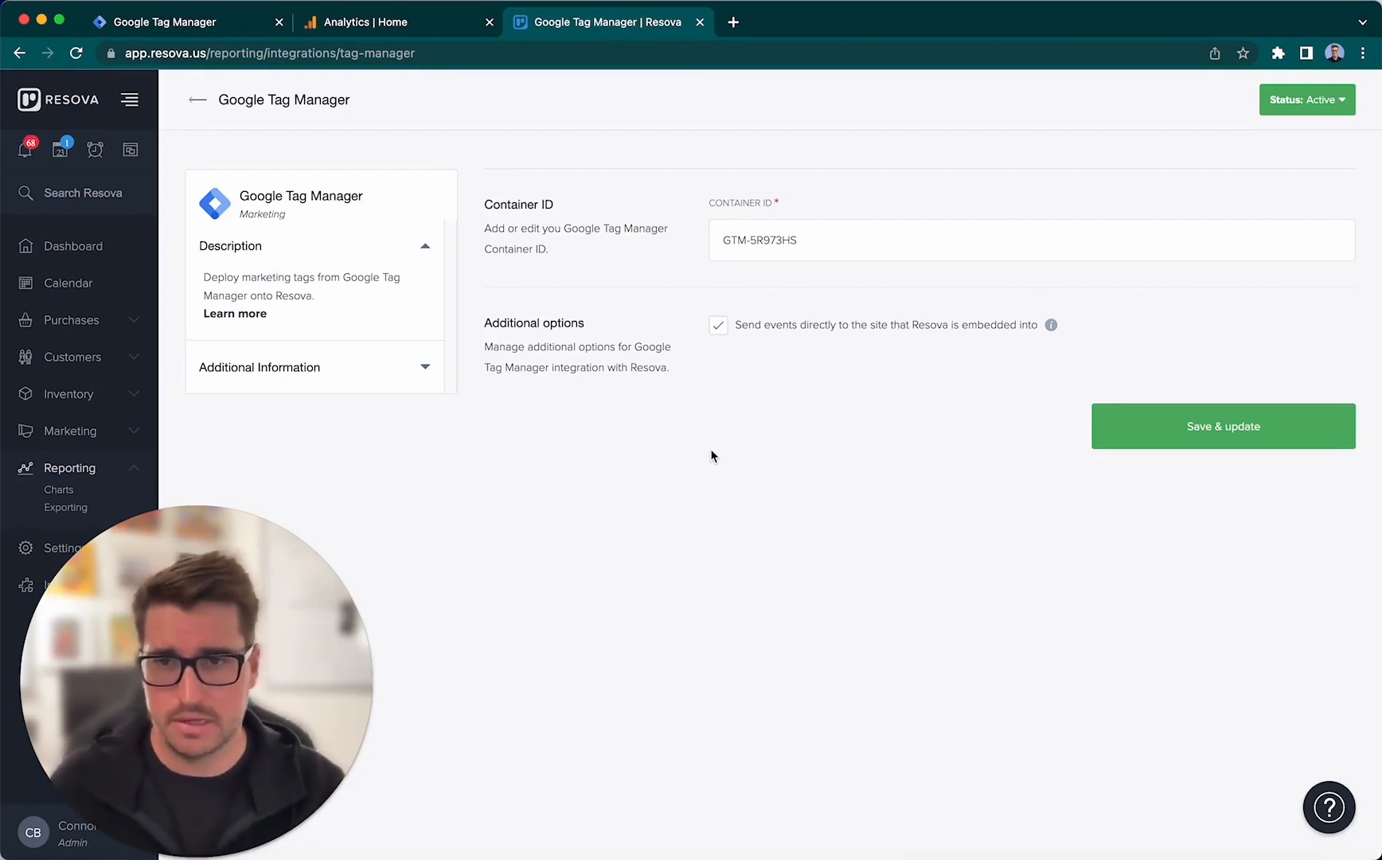
# - Open the help center guide linked from the integration's additional information and go to its Google Analytics 4 article
pyautogui.click(425, 372)
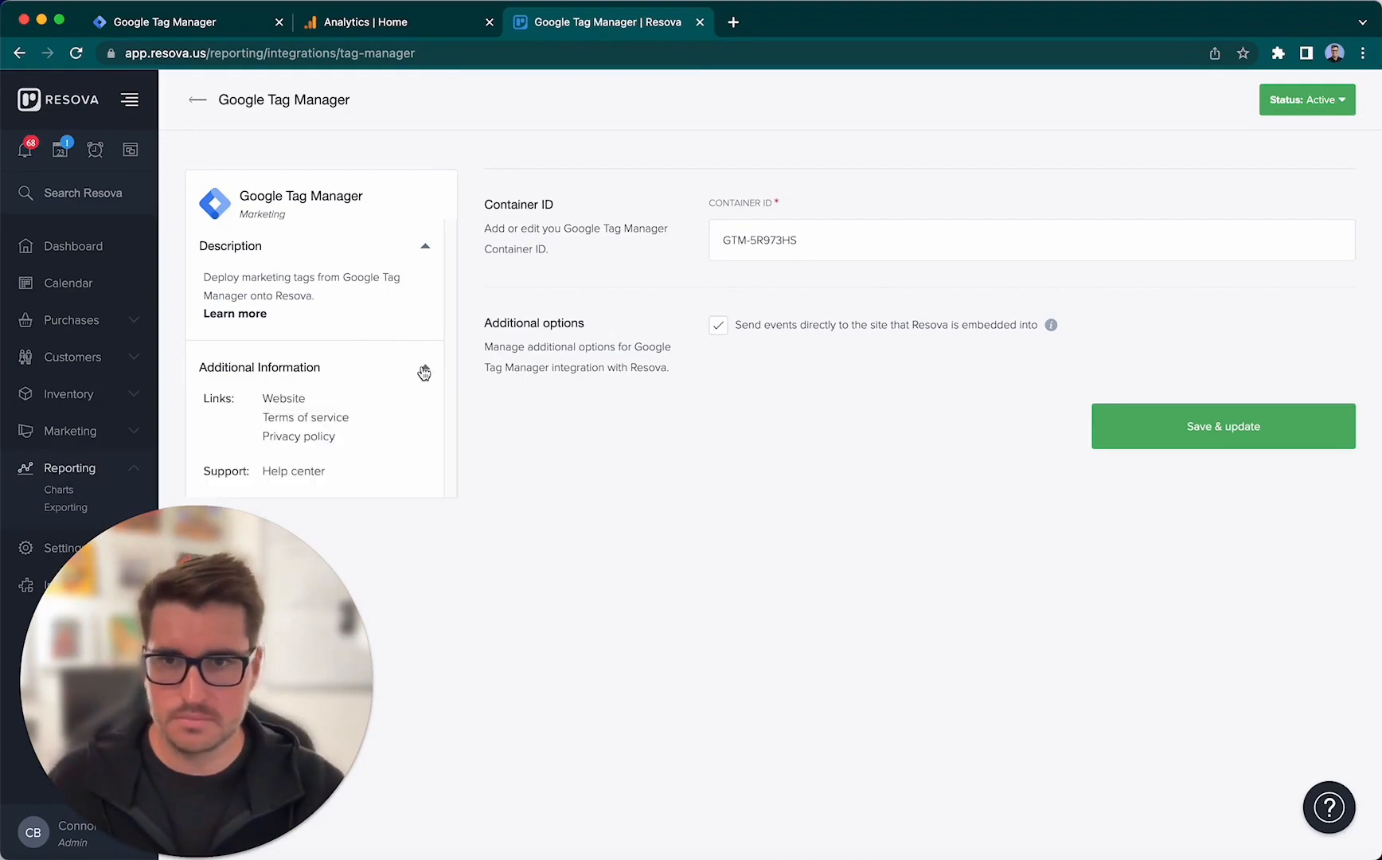
pyautogui.click(311, 476)
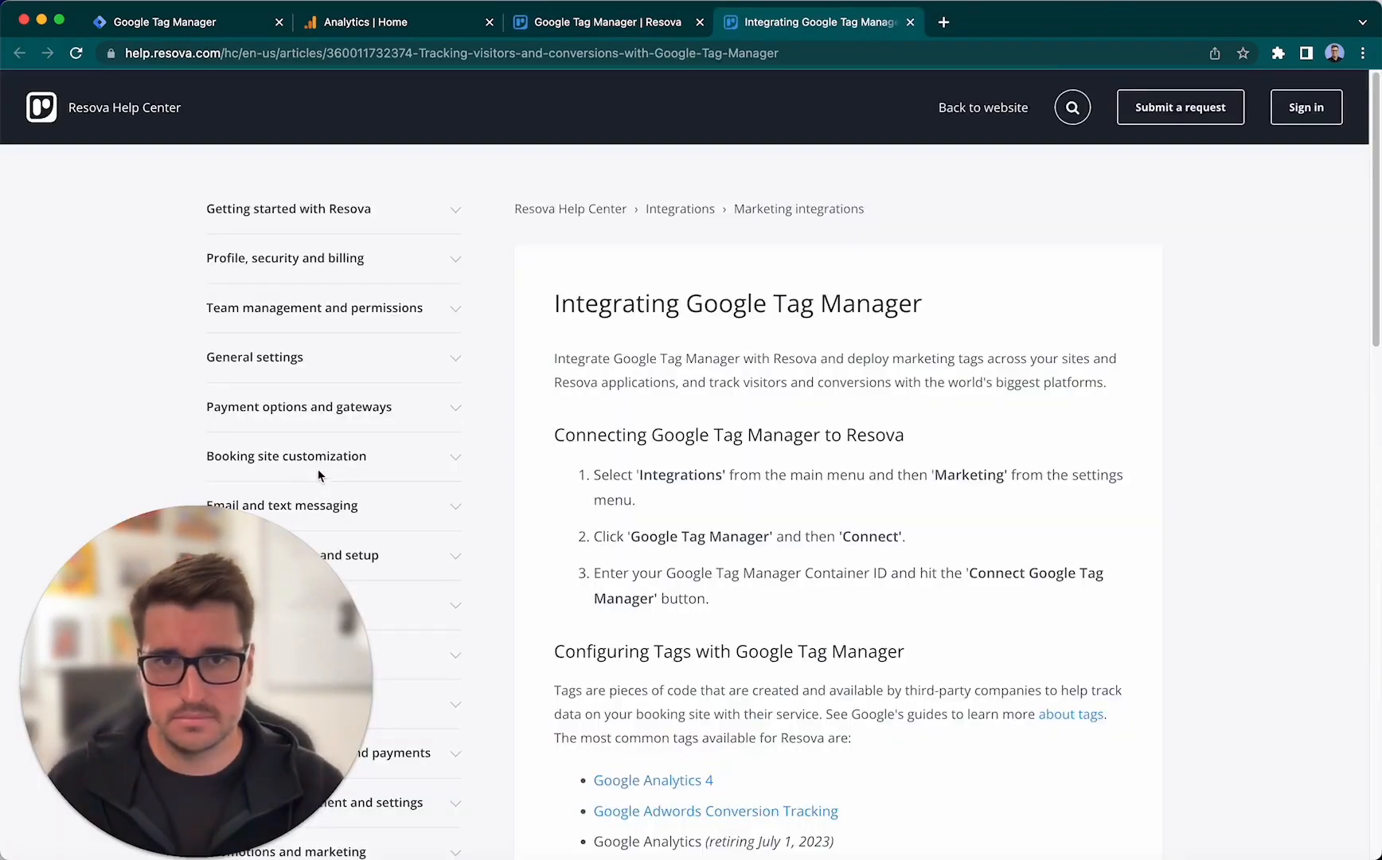
pyautogui.scroll(-4, 812, 434)
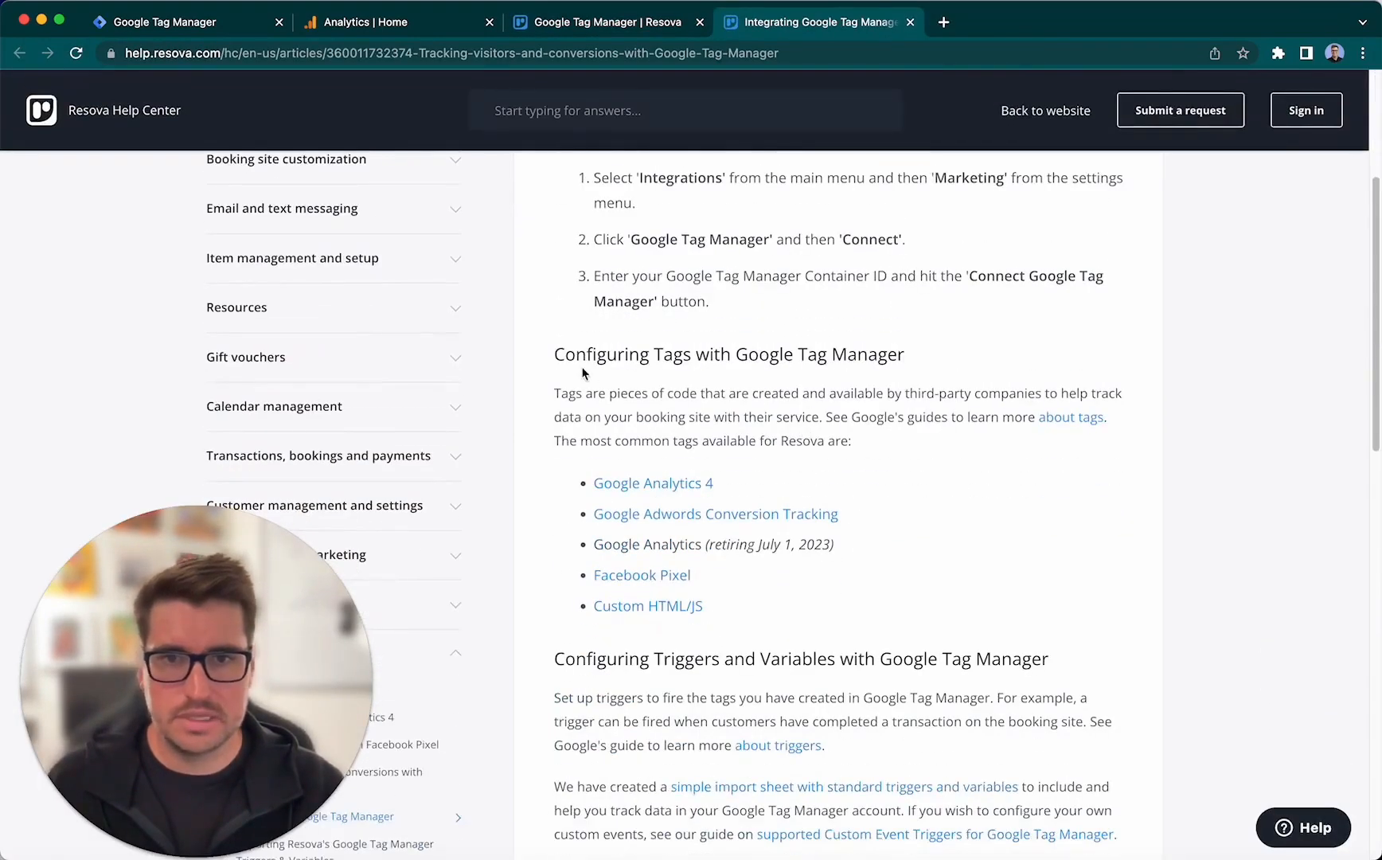
pyautogui.moveTo(564, 356); pyautogui.dragTo(905, 355)
pyautogui.click(786, 400)
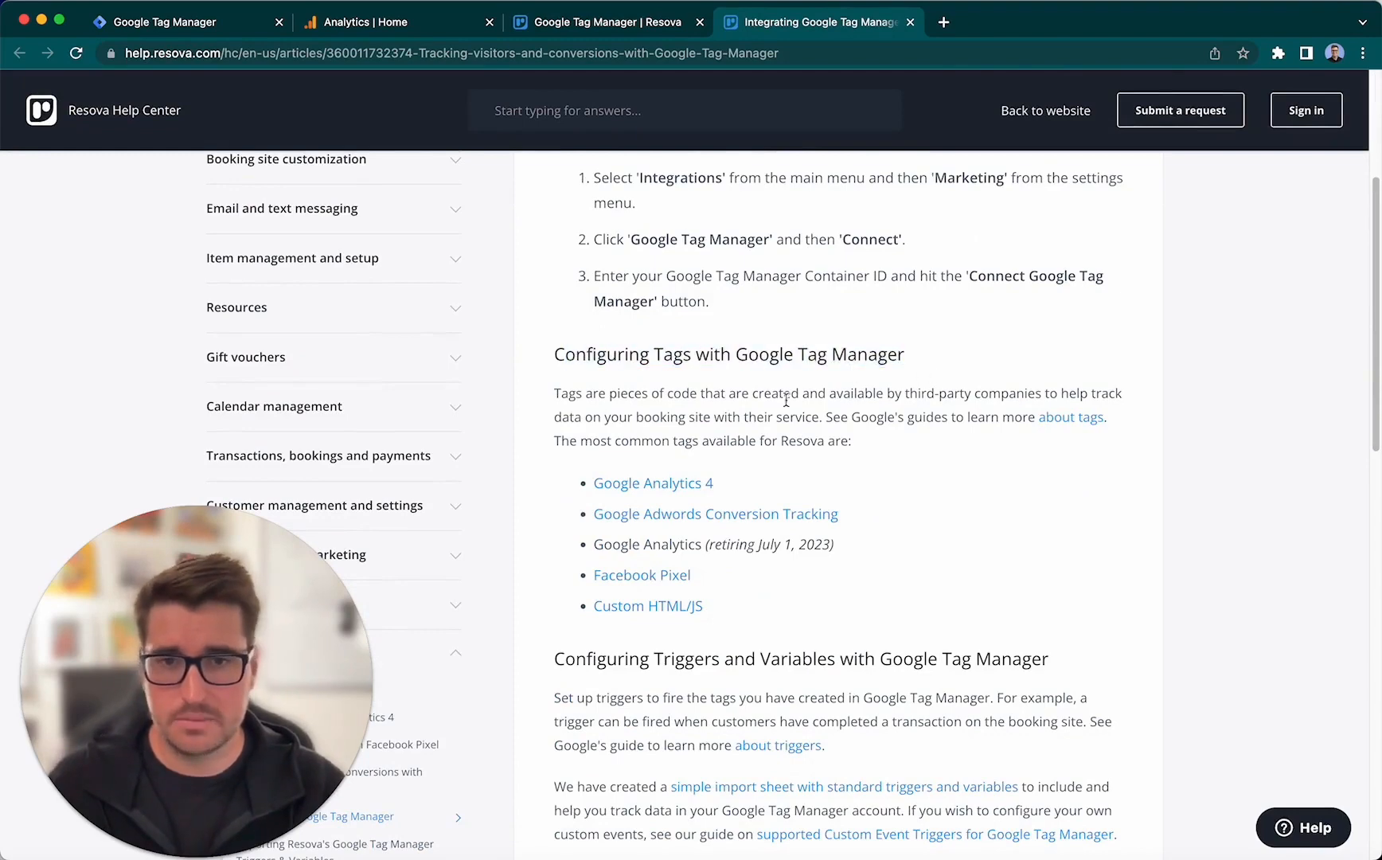
pyautogui.click(689, 487)
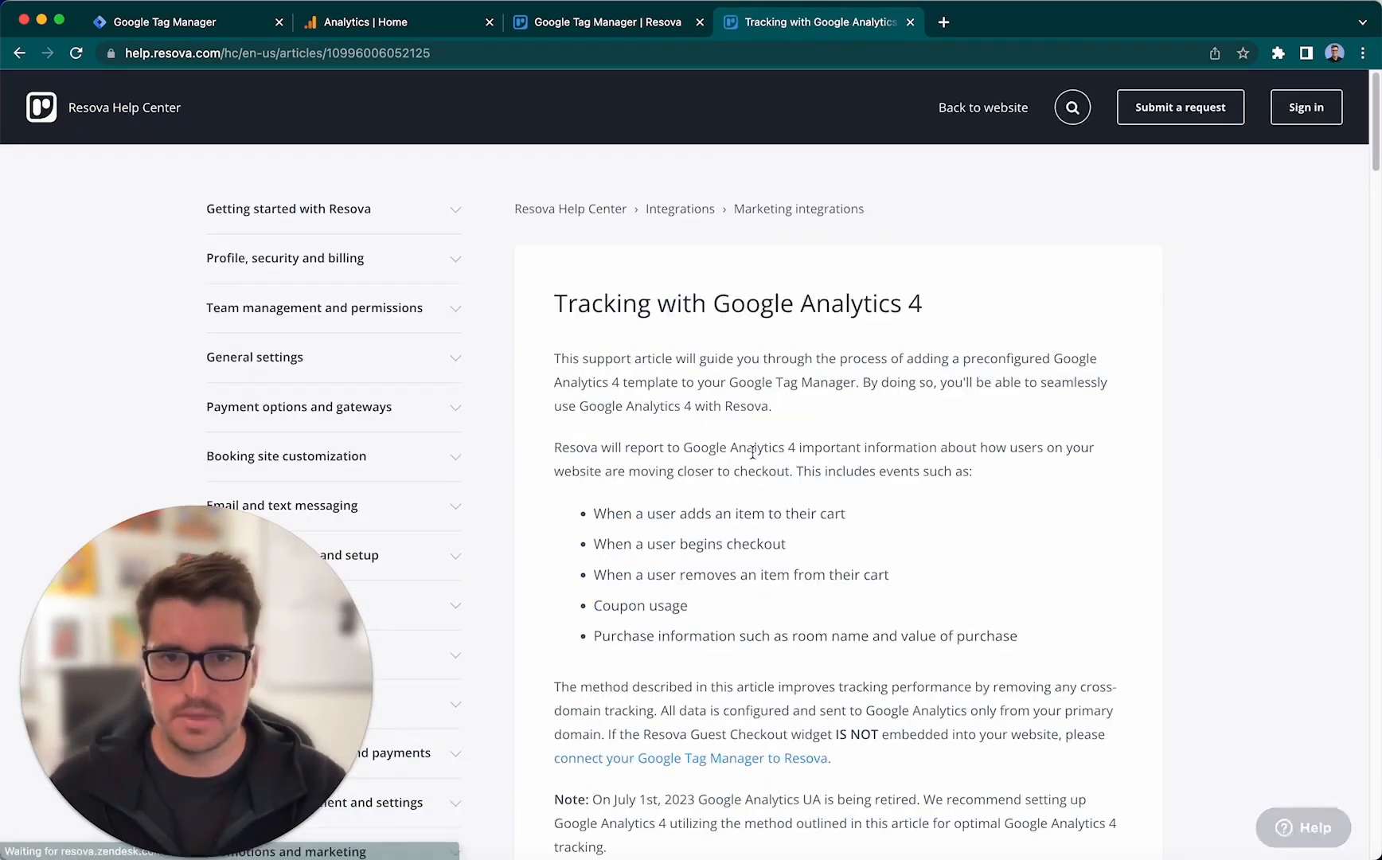
# - Download the preconfigured Google Tag Manager template file offered in Step 1 of the article
pyautogui.scroll(-4, 756, 447)
pyautogui.scroll(-4, 876, 434)
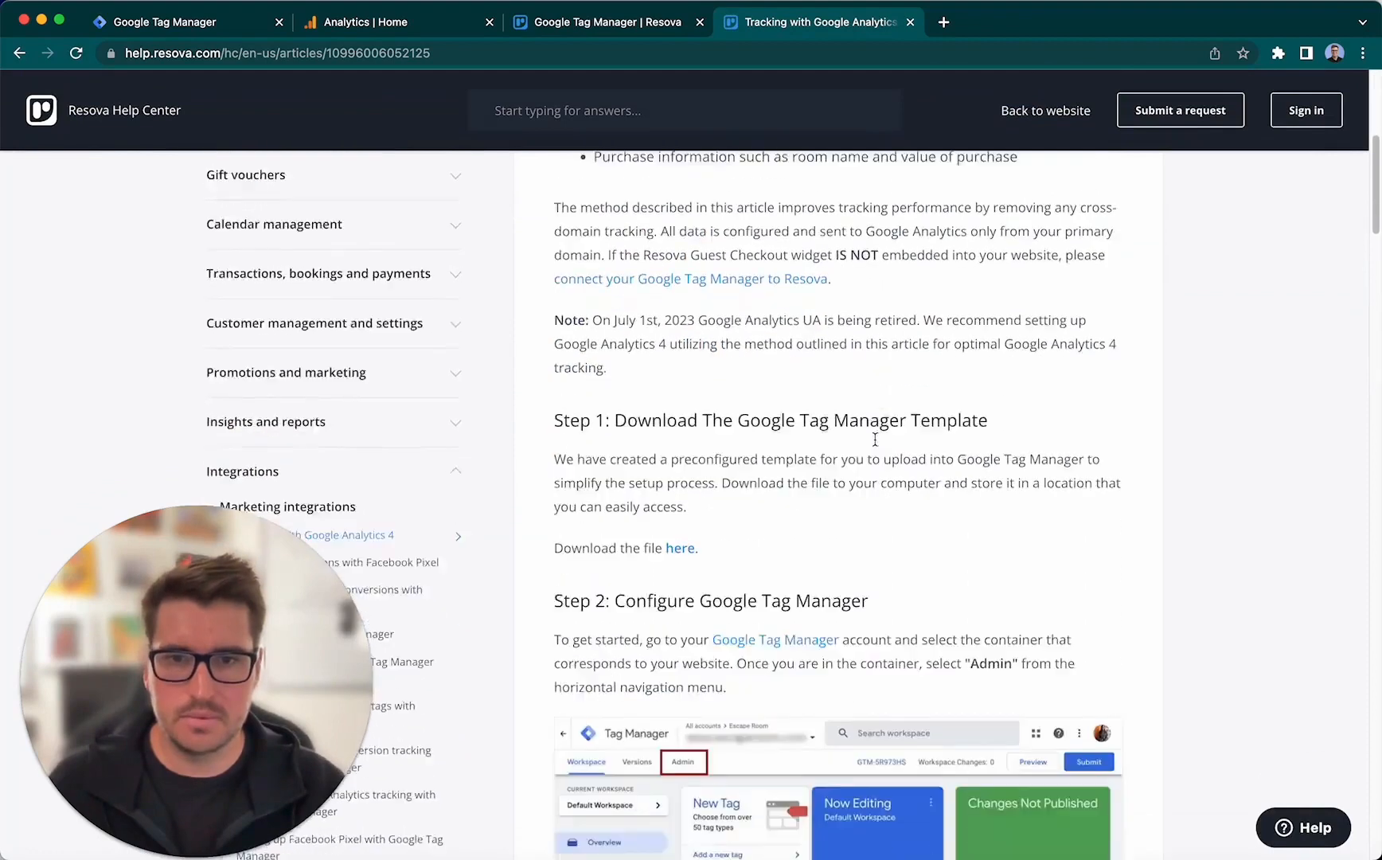
pyautogui.moveTo(612, 374); pyautogui.dragTo(987, 374)
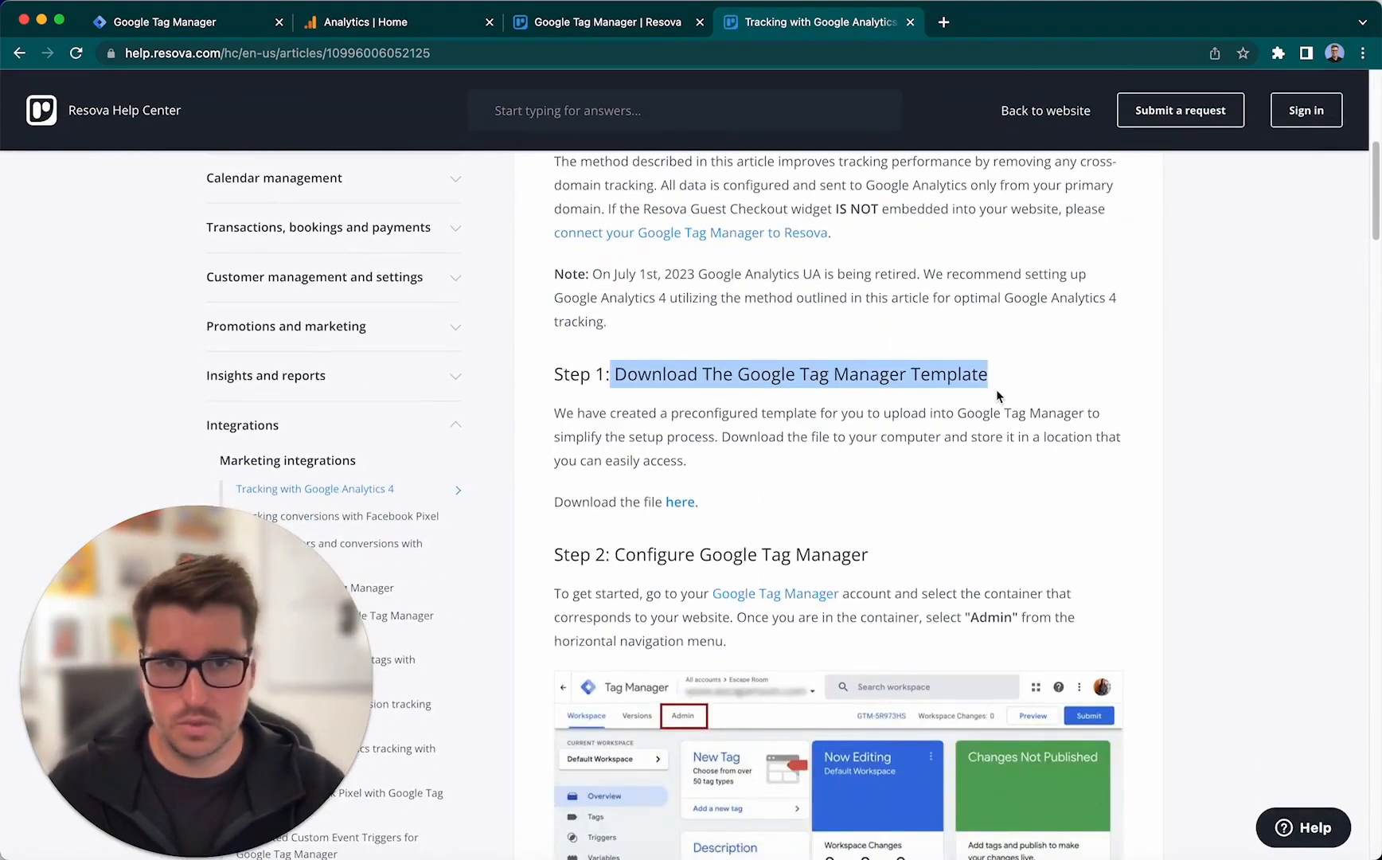
pyautogui.click(760, 351)
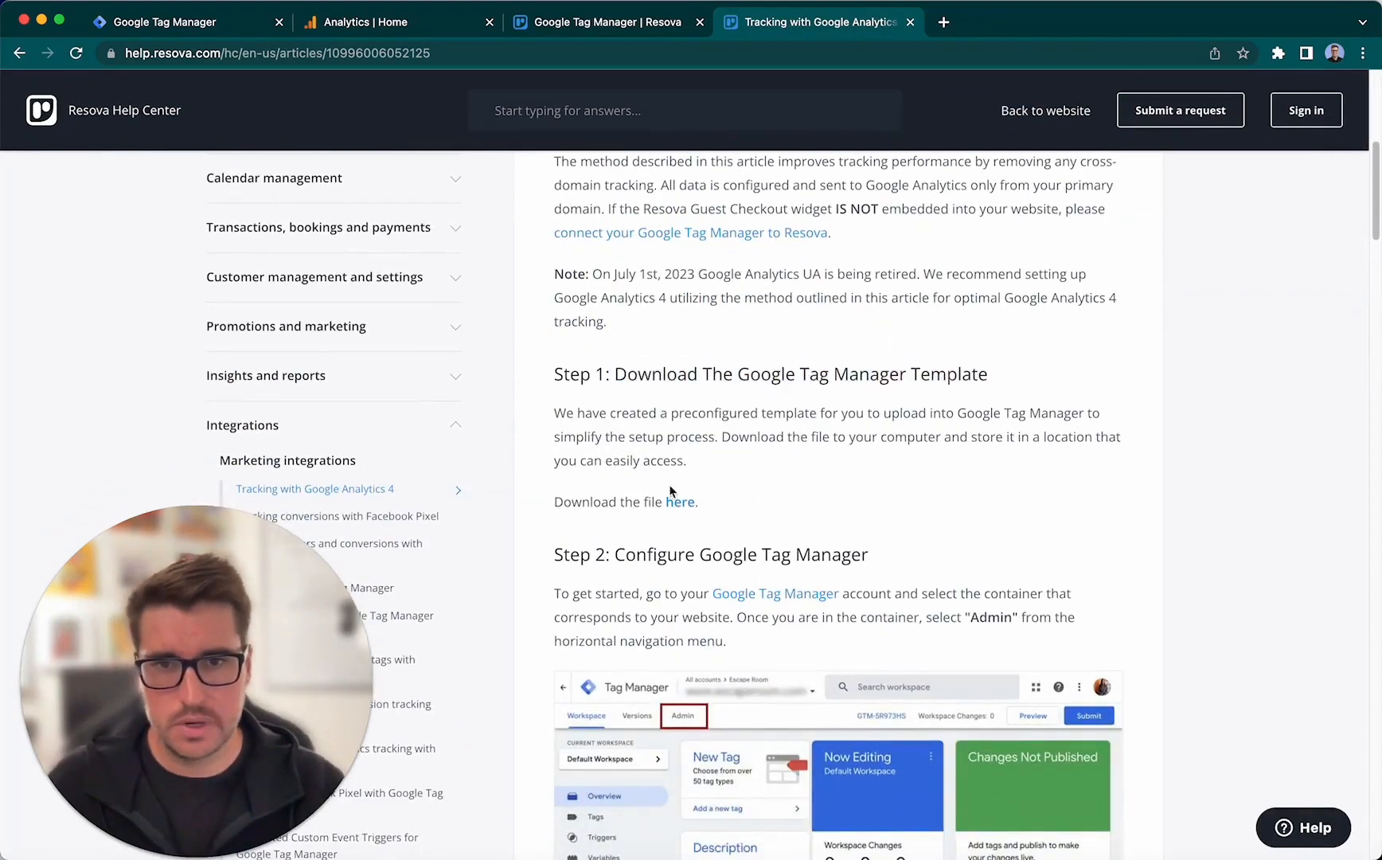
pyautogui.click(680, 503)
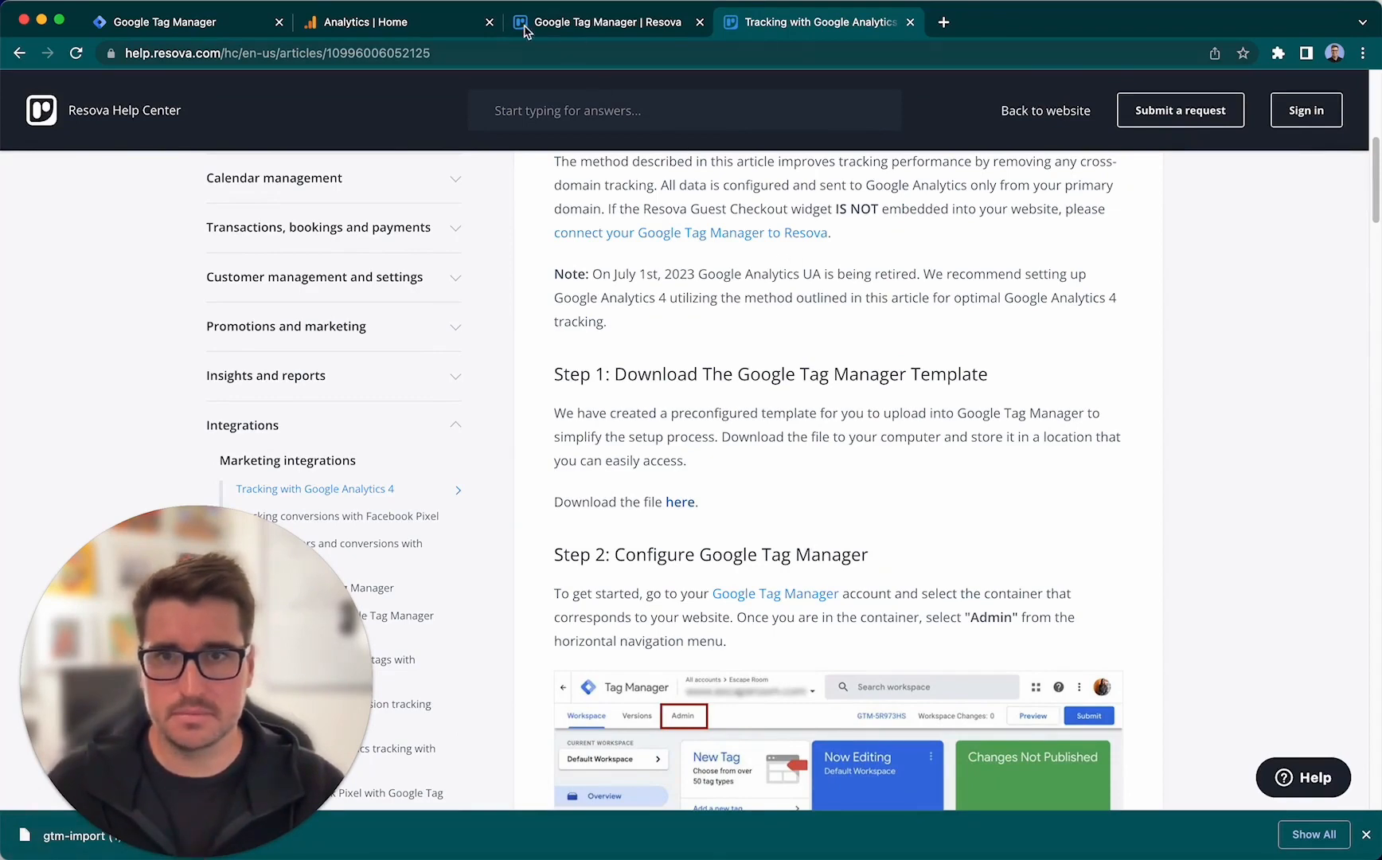
pyautogui.click(218, 26)
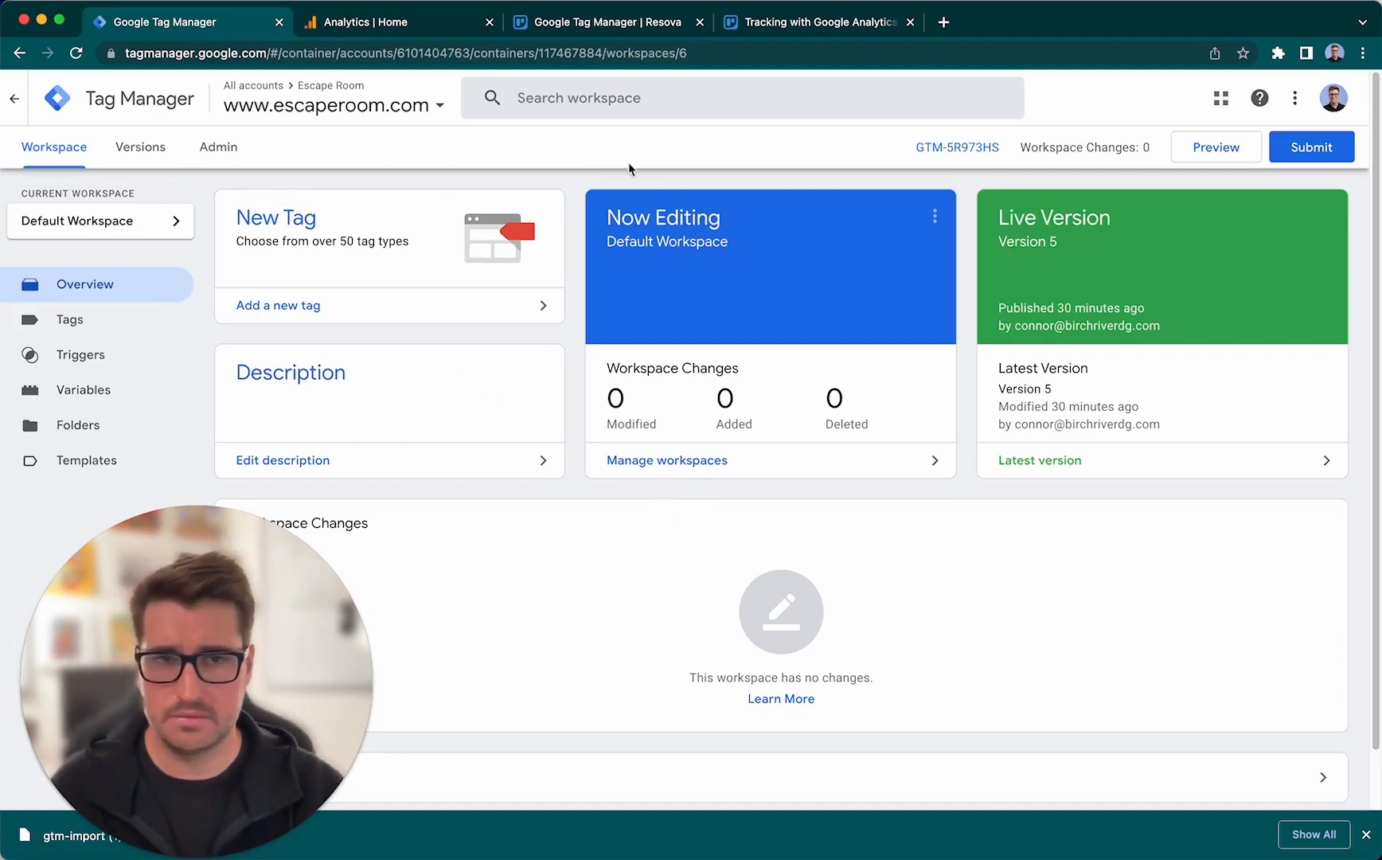
pyautogui.click(227, 150)
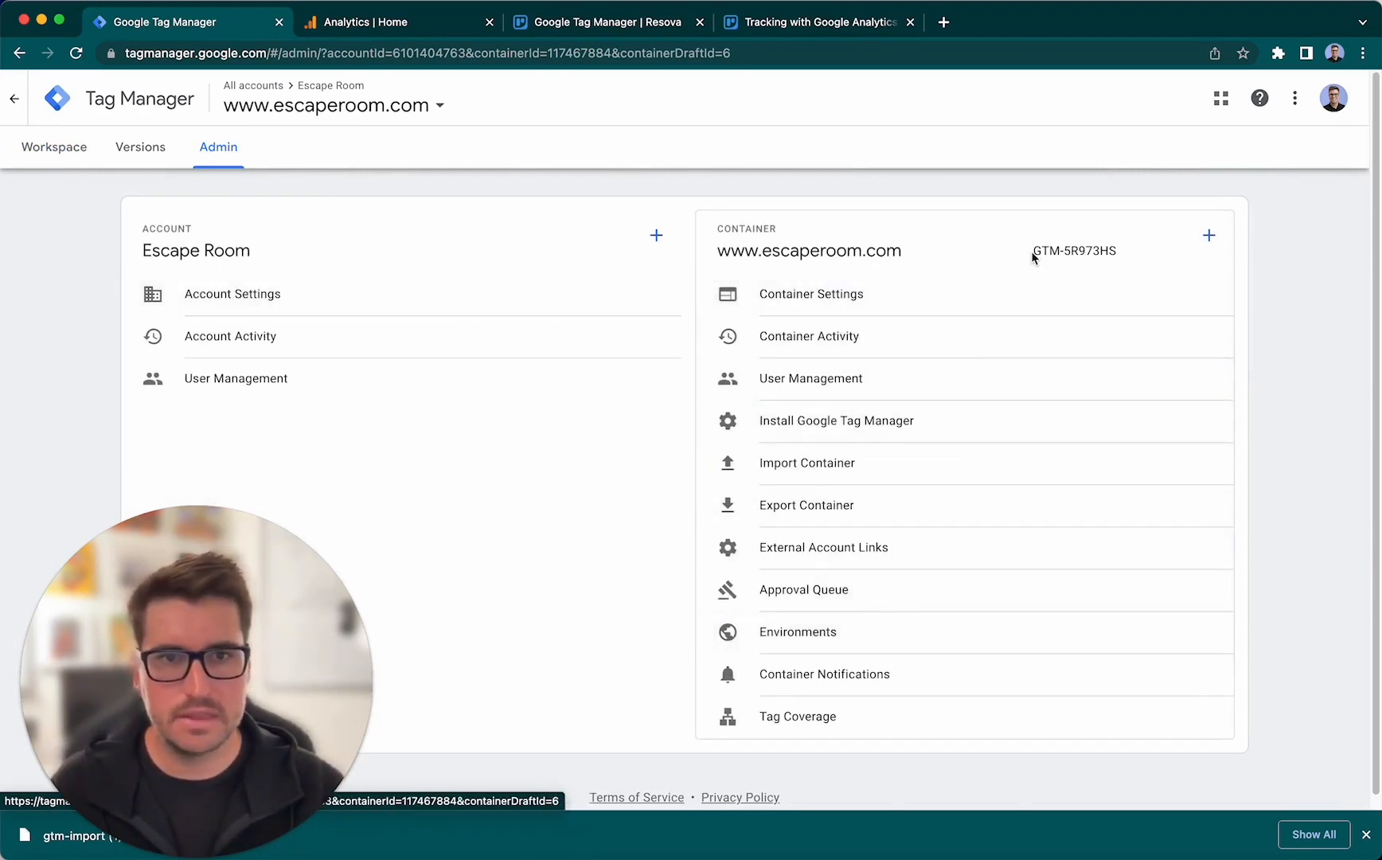
pyautogui.moveTo(1033, 253); pyautogui.dragTo(1119, 252)
pyautogui.click(1138, 254)
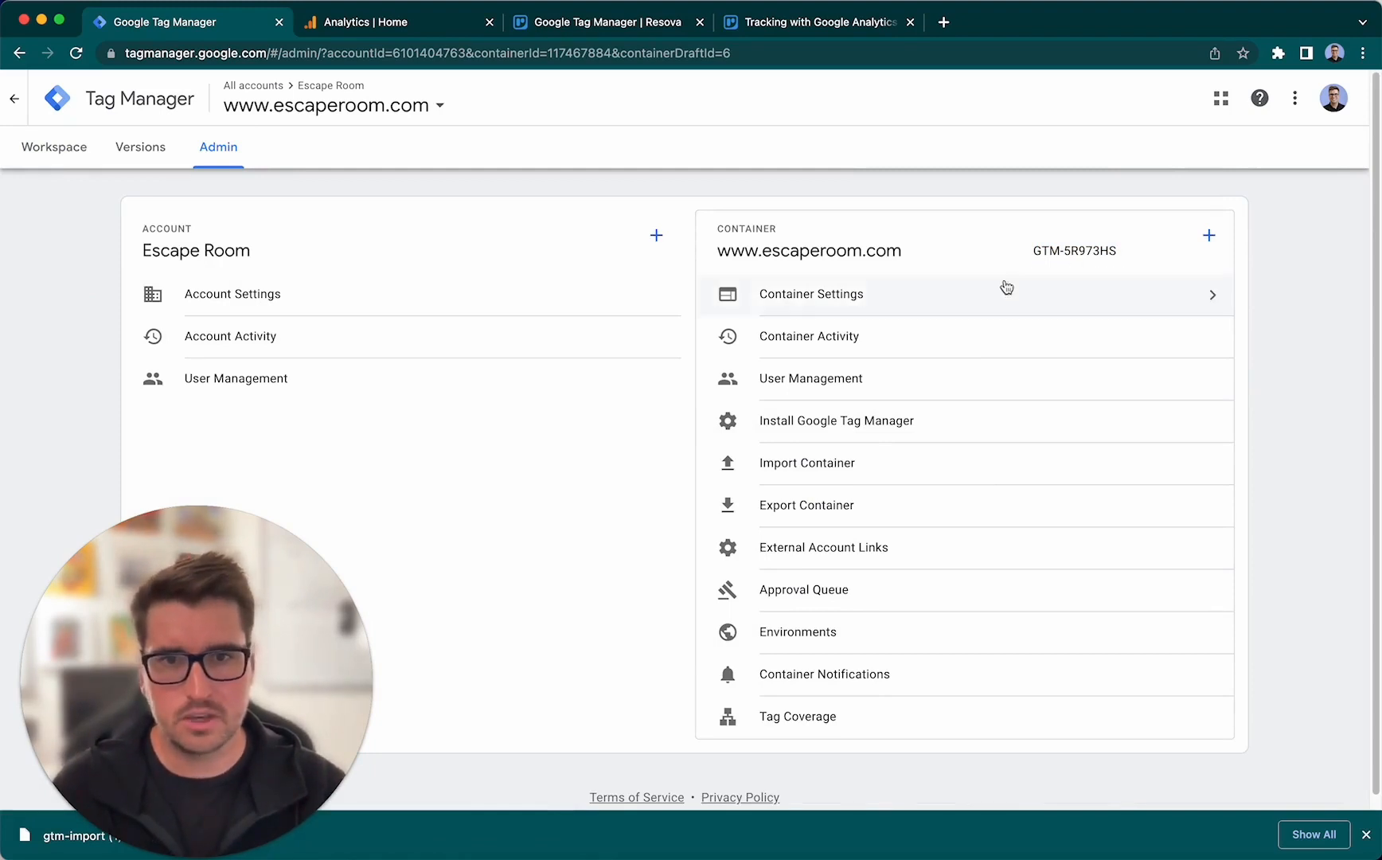
pyautogui.click(921, 473)
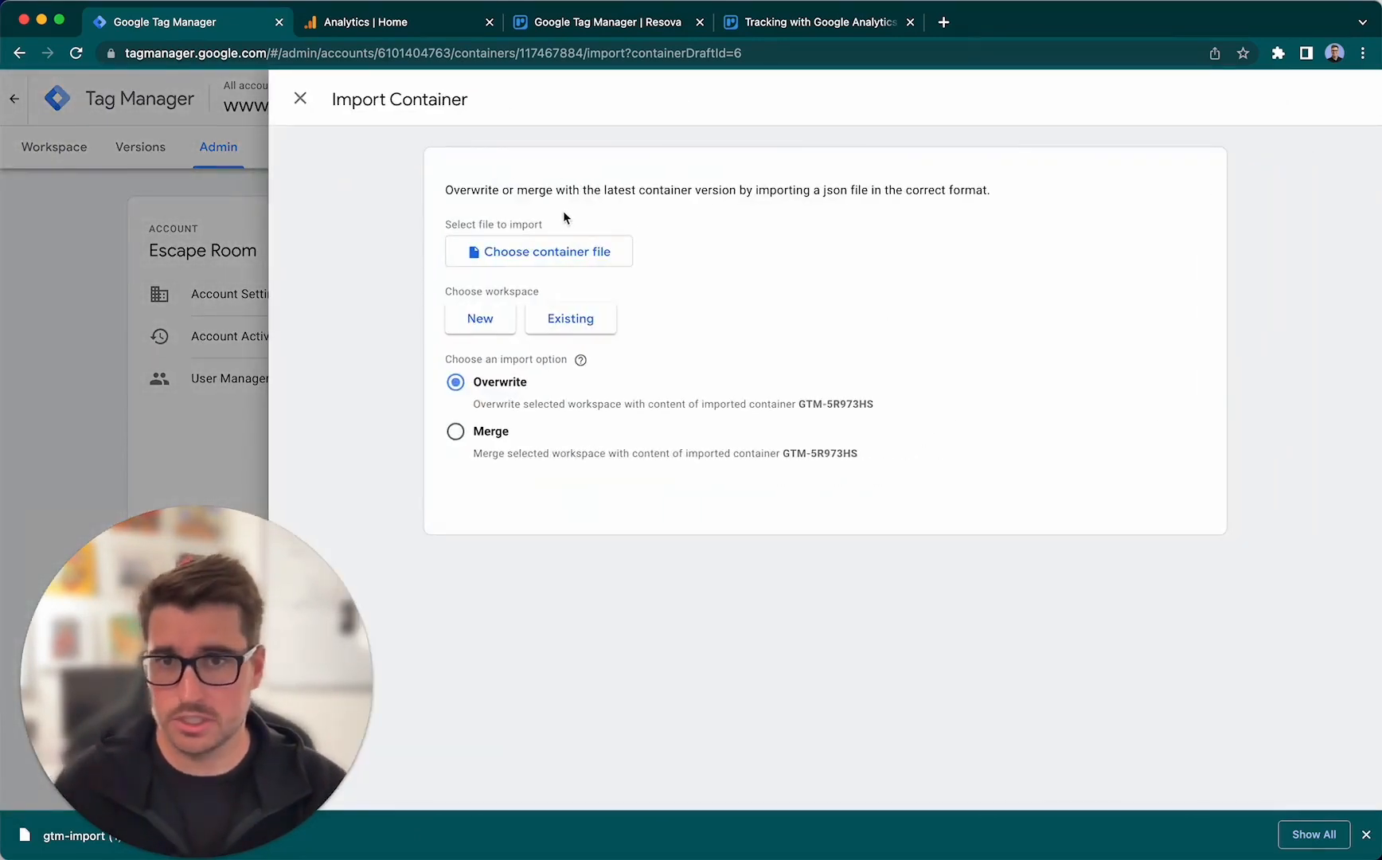
pyautogui.click(580, 263)
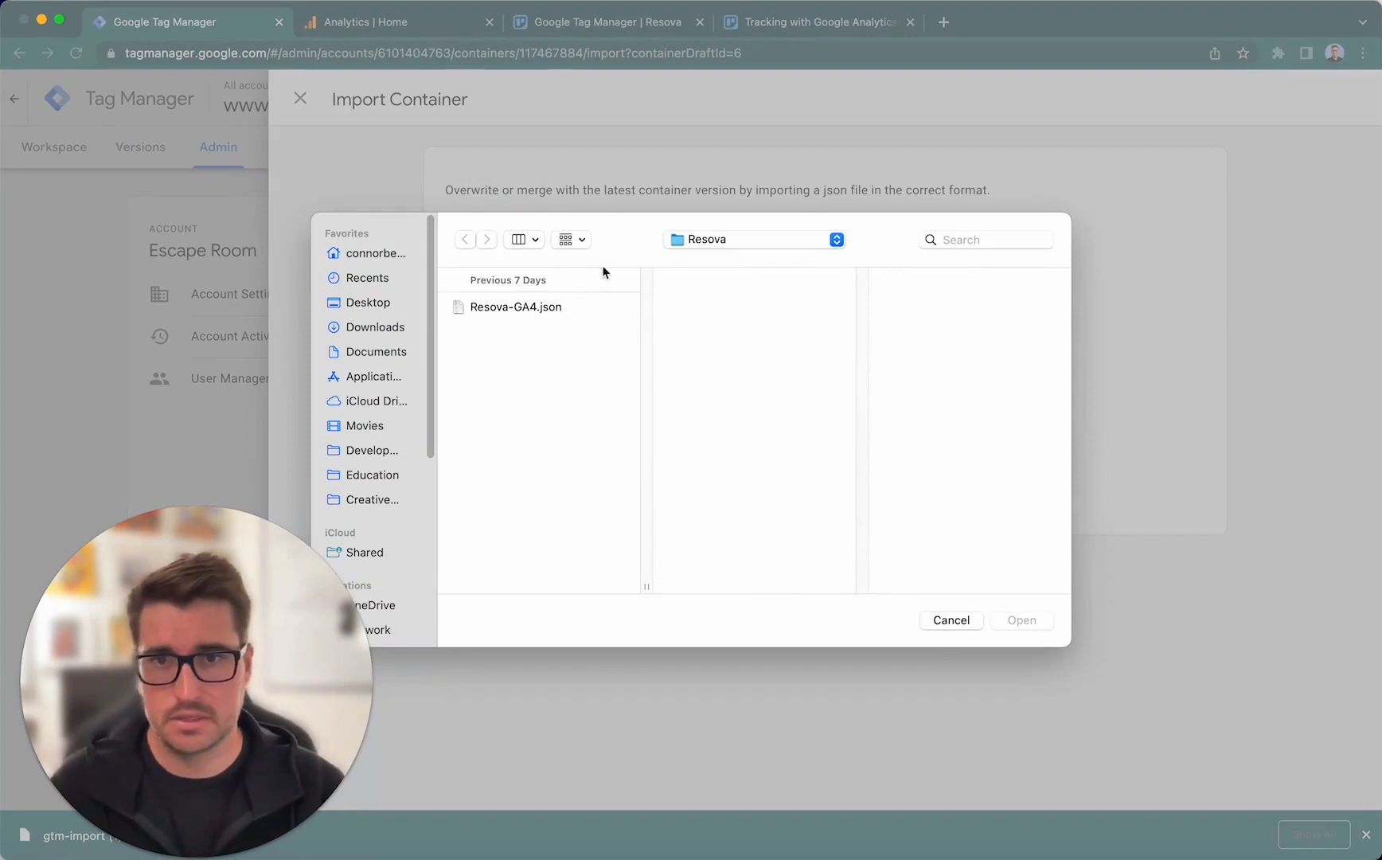
pyautogui.click(544, 315)
pyautogui.click(1020, 620)
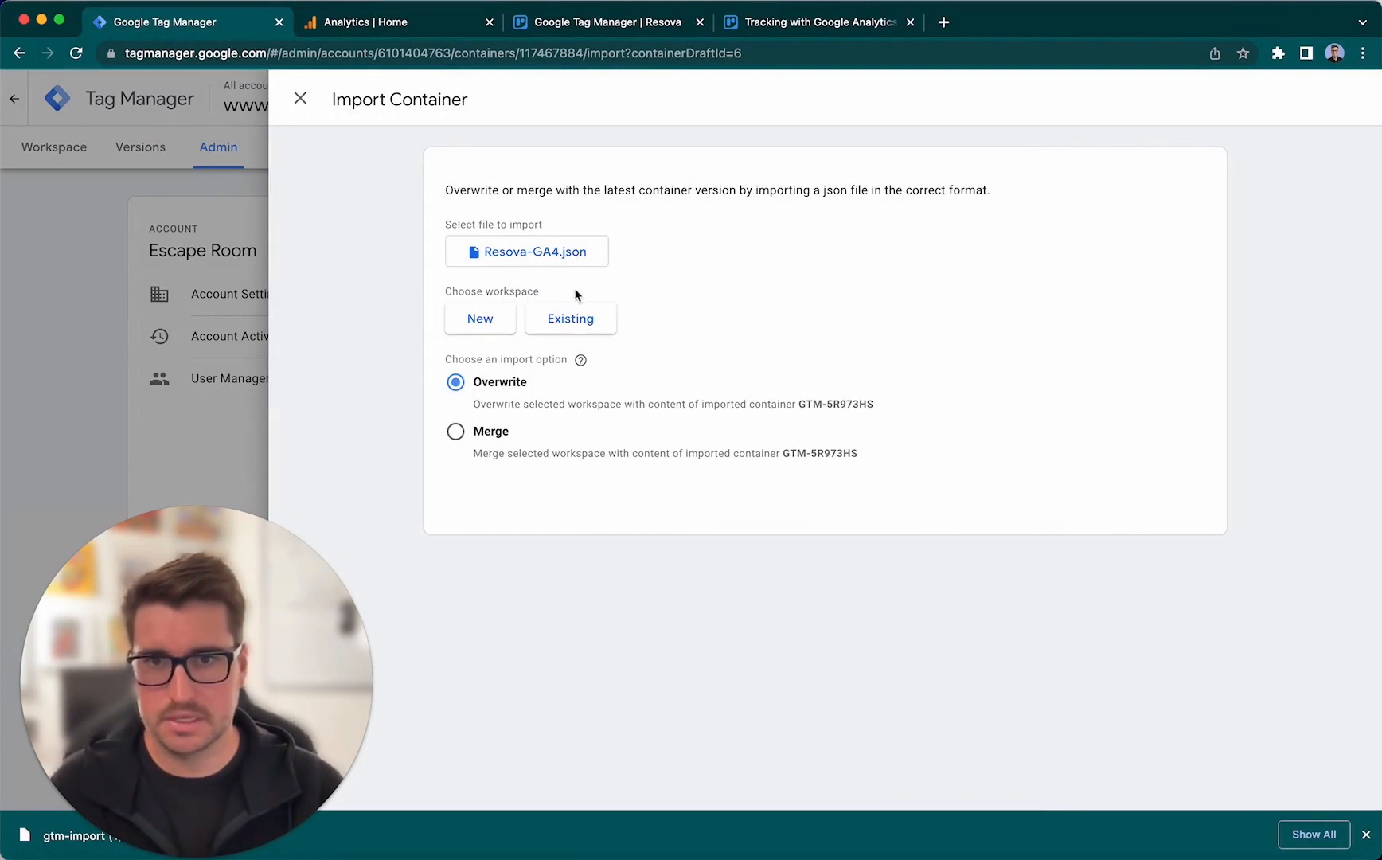
# - Target the existing Default Workspace and set the import option to Merge, overwriting conflicting tags, triggers and variables
pyautogui.click(602, 328)
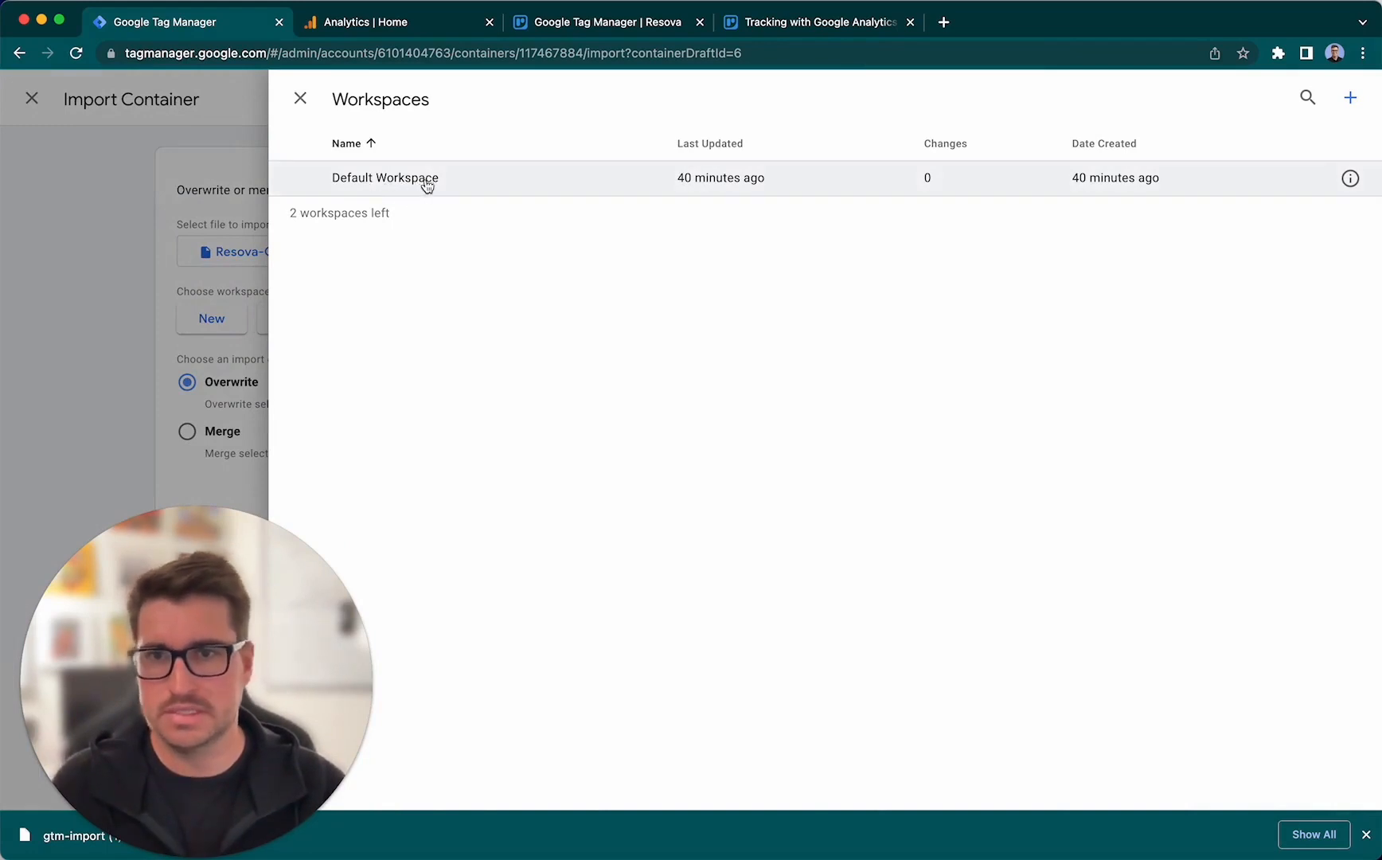
pyautogui.click(465, 187)
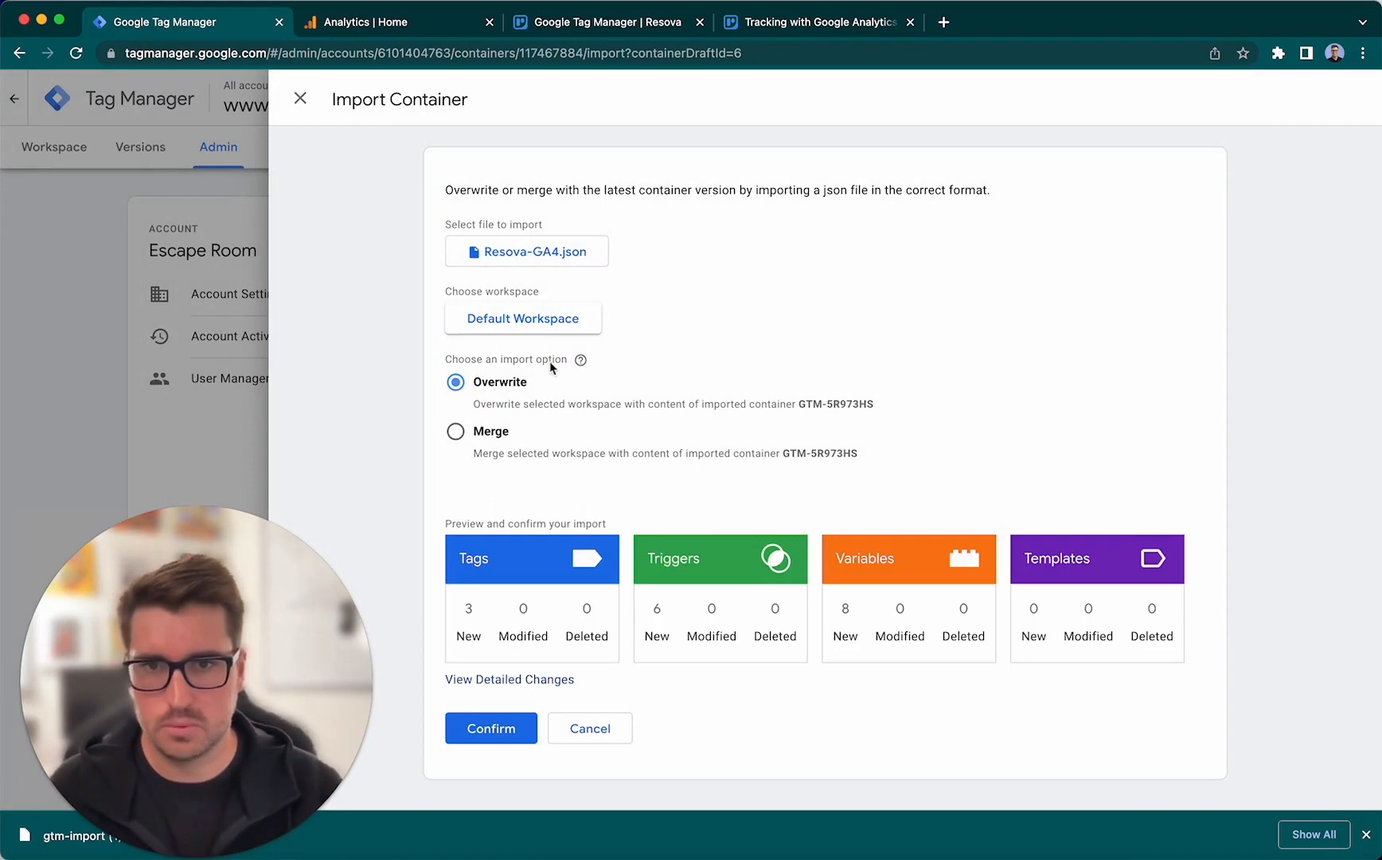
pyautogui.click(487, 433)
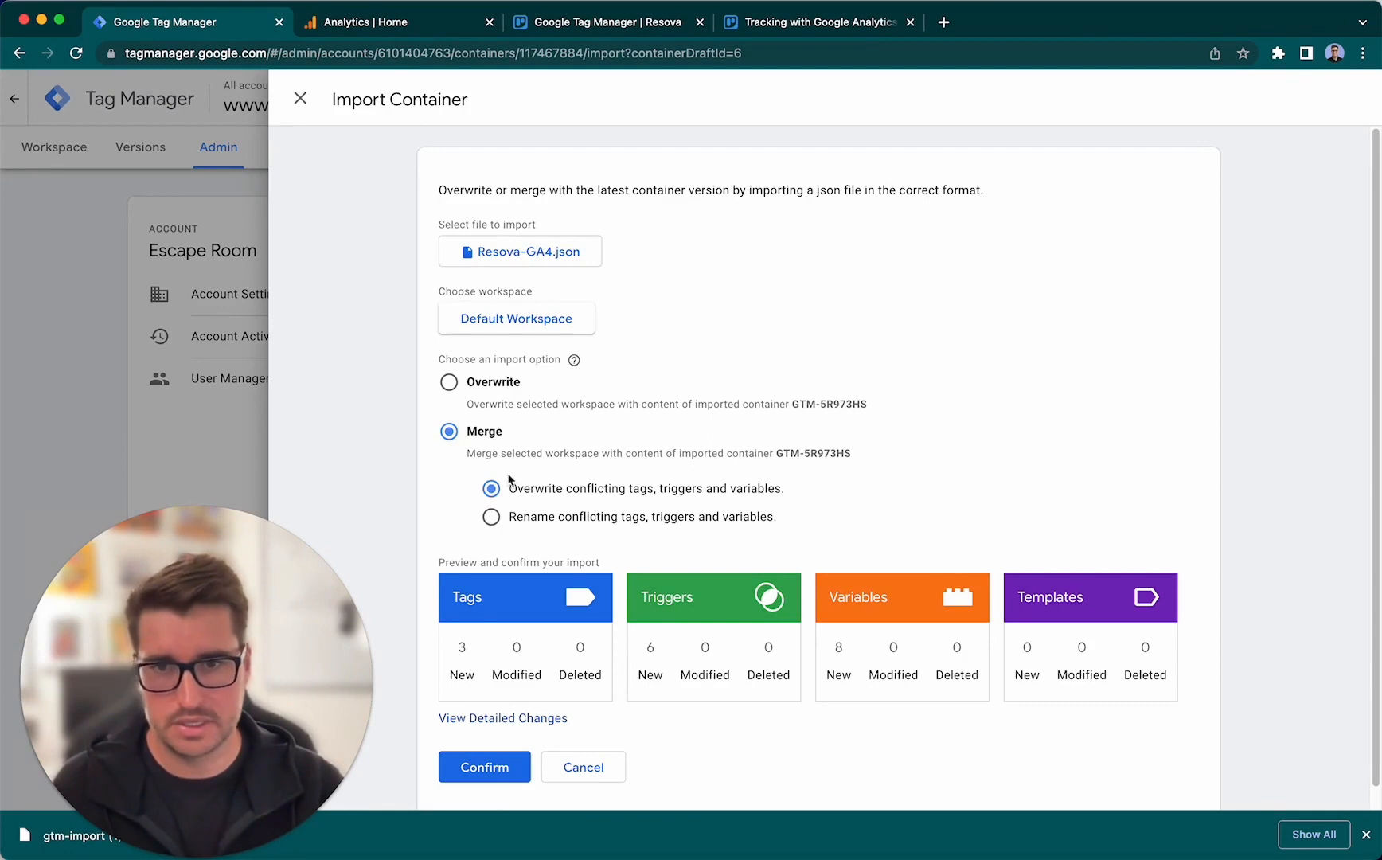
# - Expand the detailed changes of the import and review the new tags, triggers and variables
pyautogui.scroll(-1, 732, 443)
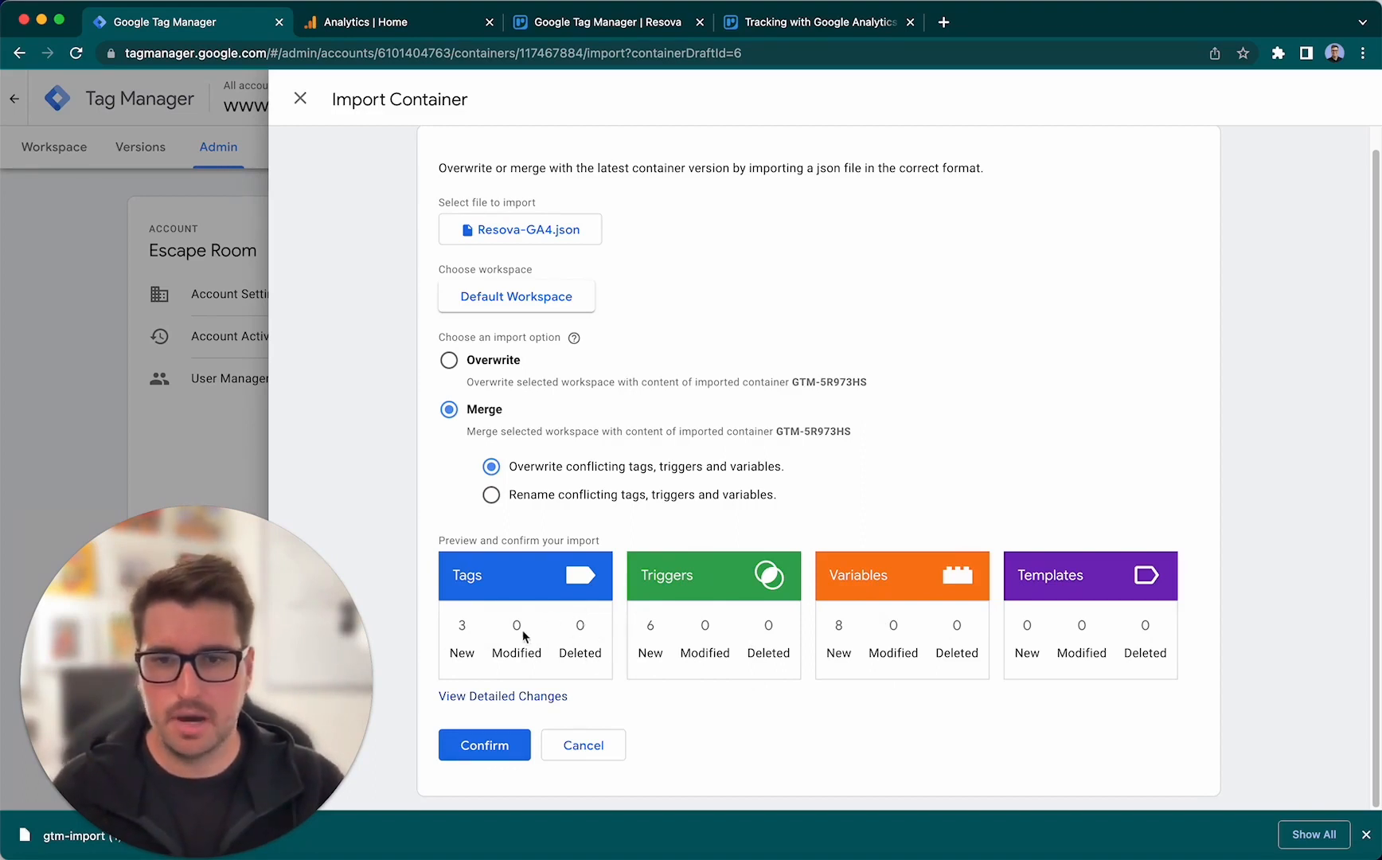
pyautogui.click(537, 698)
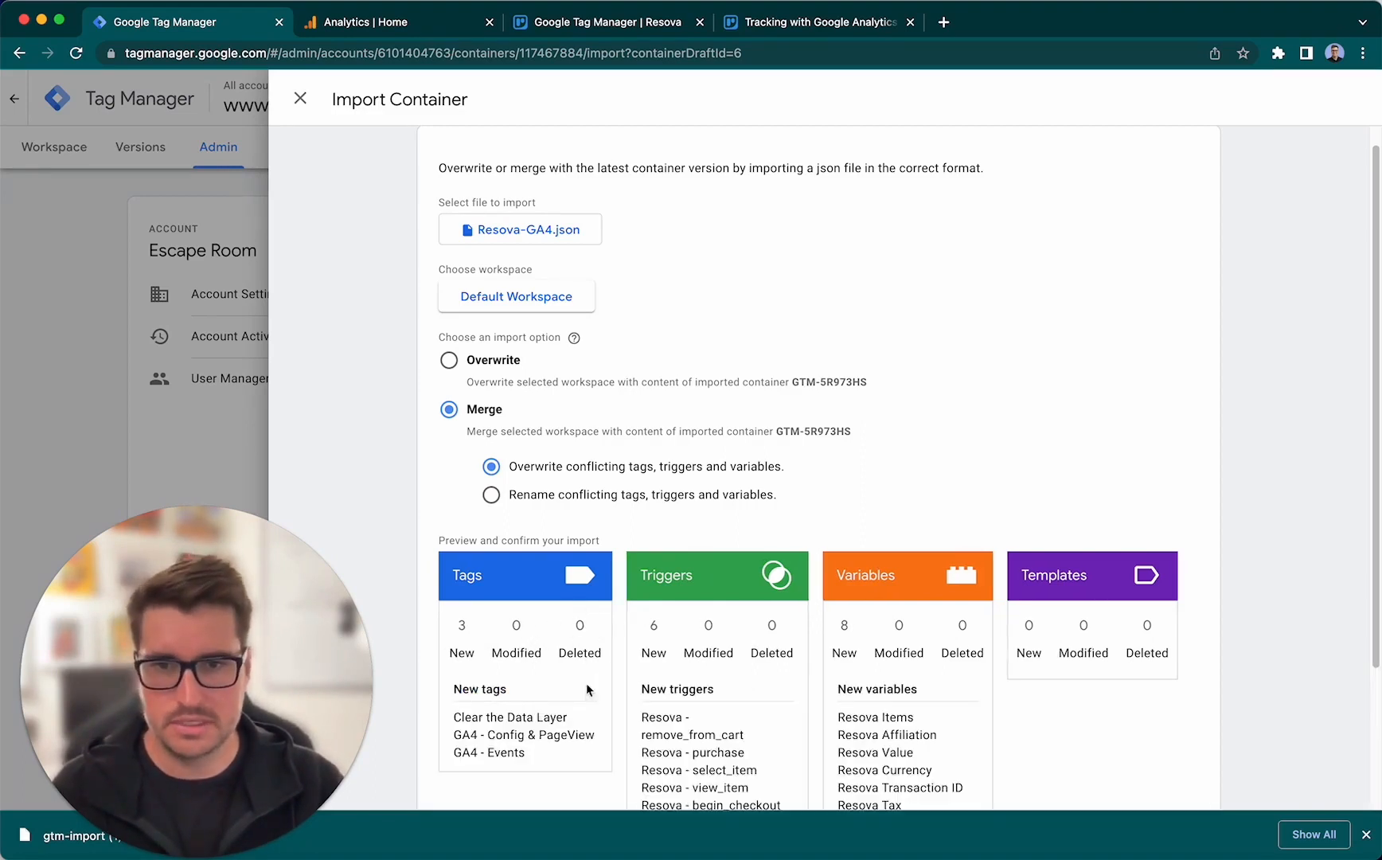
pyautogui.scroll(-3, 793, 634)
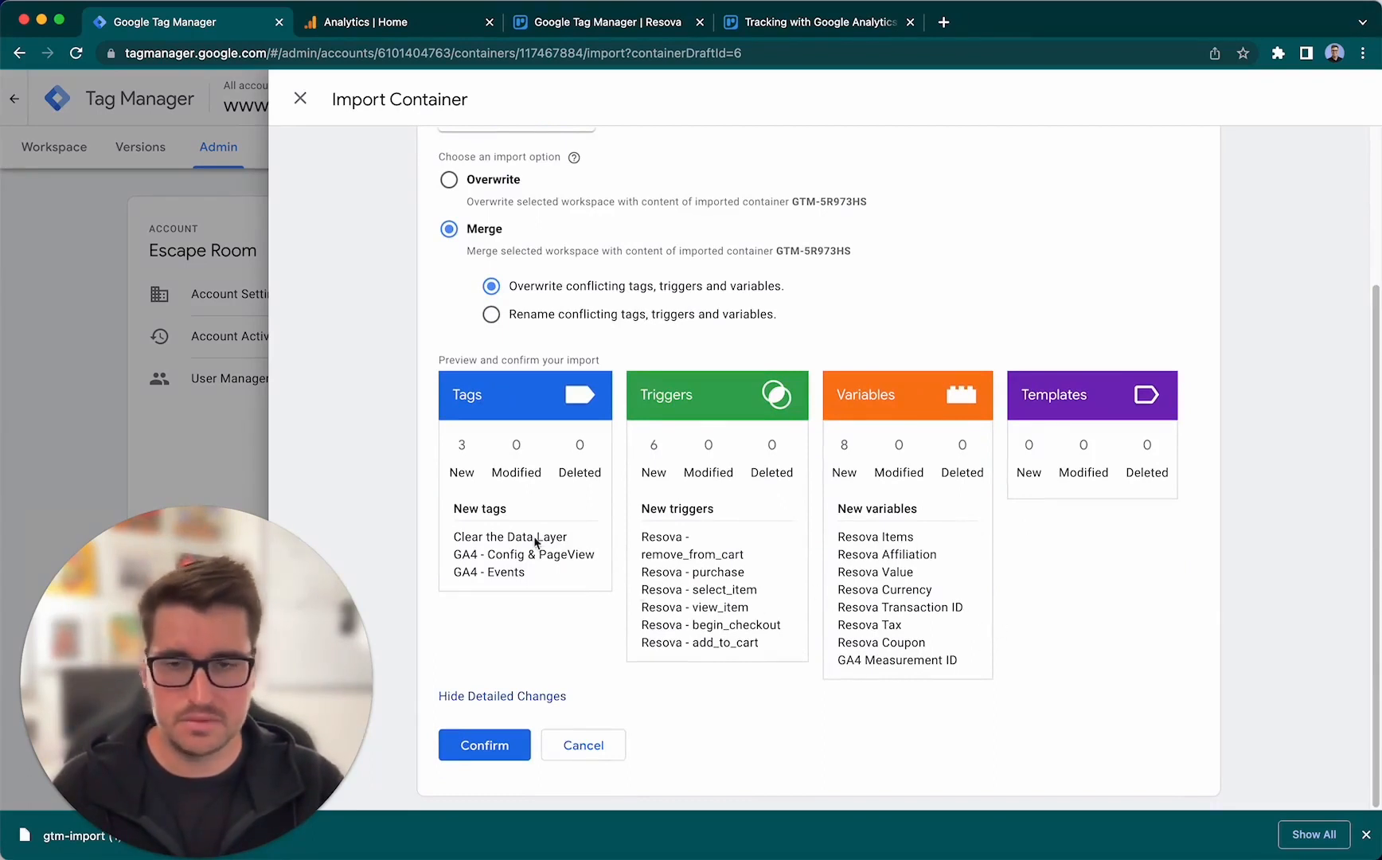
# - Confirm the container import and display the workspace's variables, including the user-defined ones
pyautogui.click(486, 745)
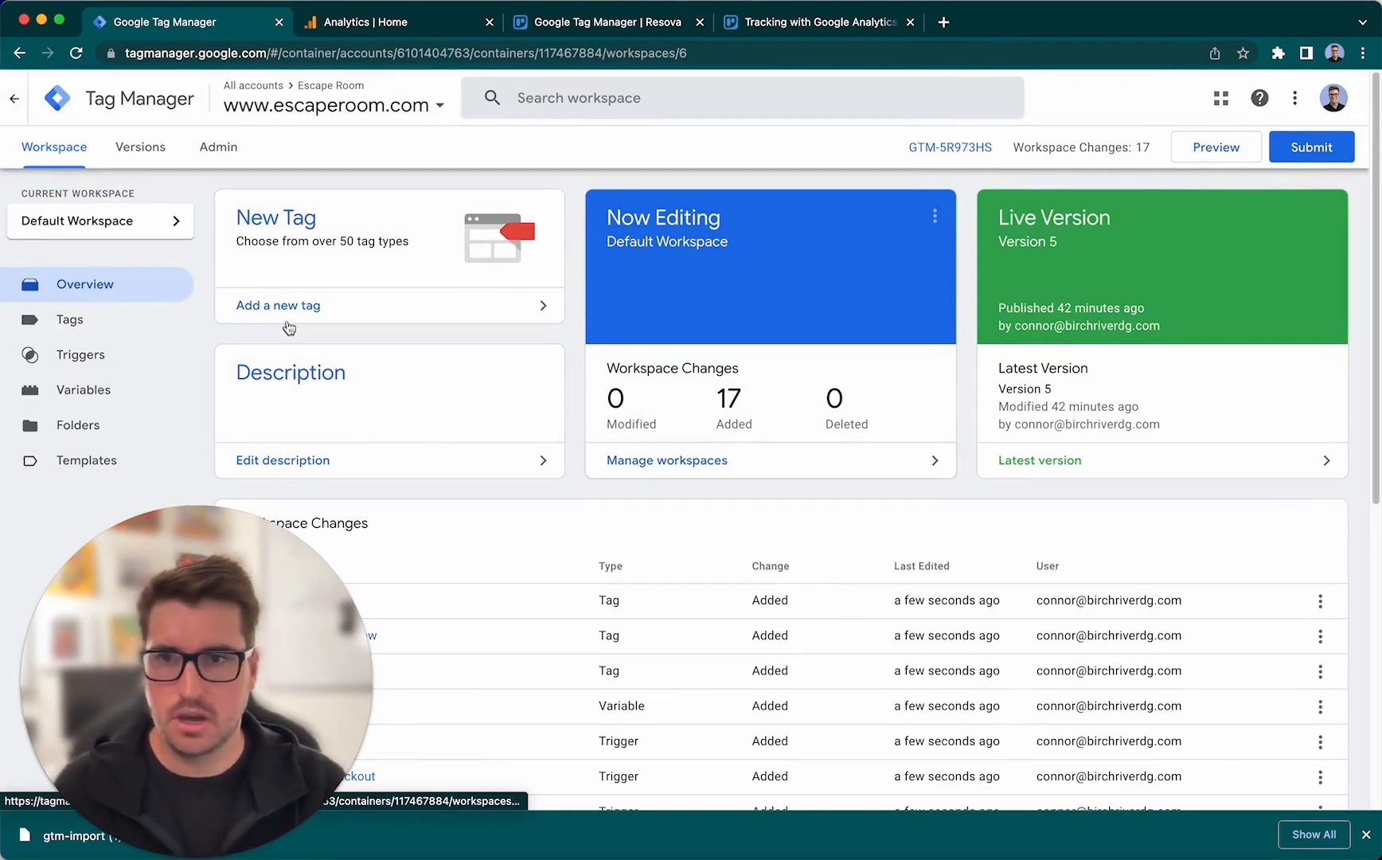
pyautogui.click(131, 391)
pyautogui.scroll(-2, 596, 336)
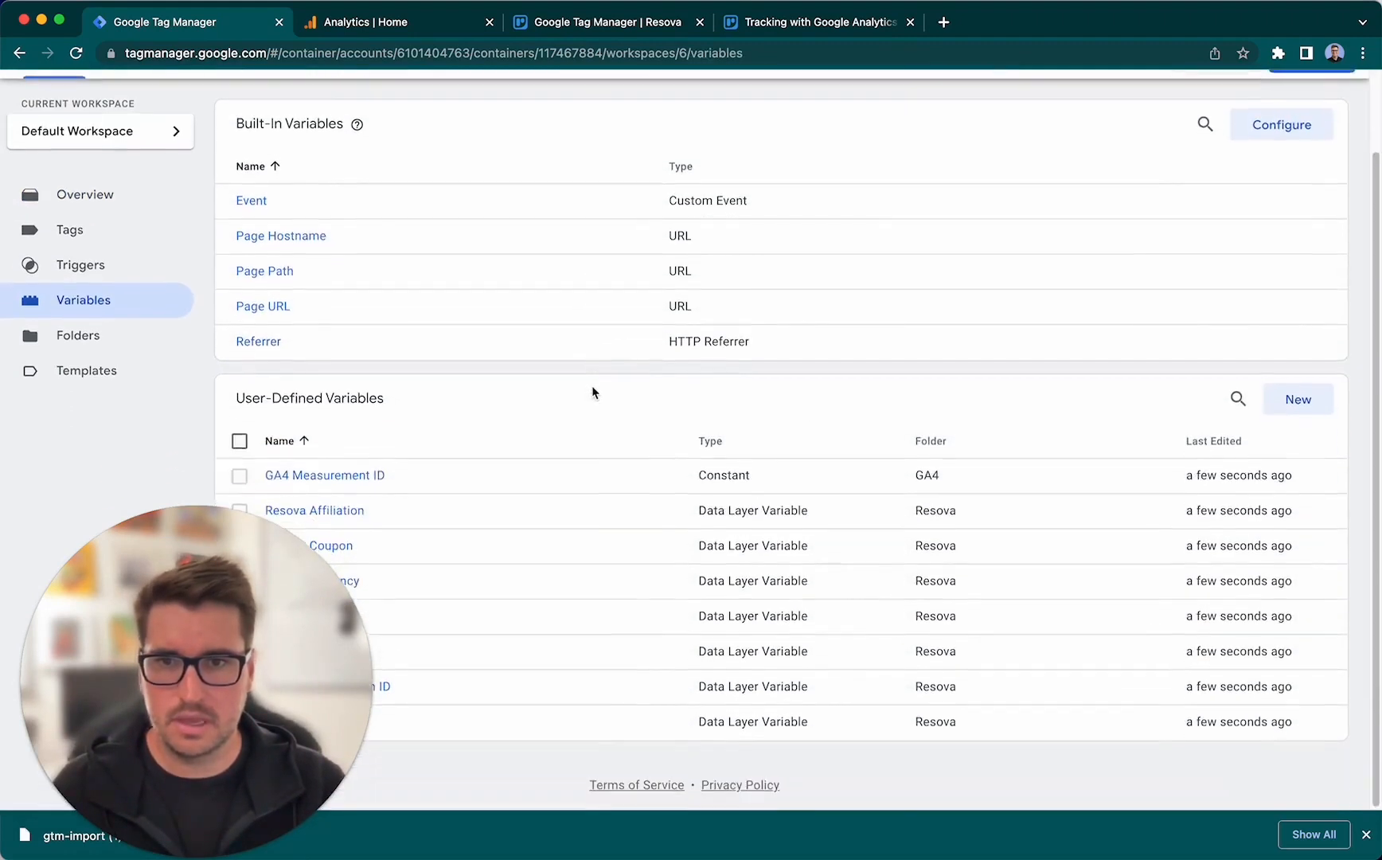
pyautogui.moveTo(284, 638); pyautogui.dragTo(1160, 627)
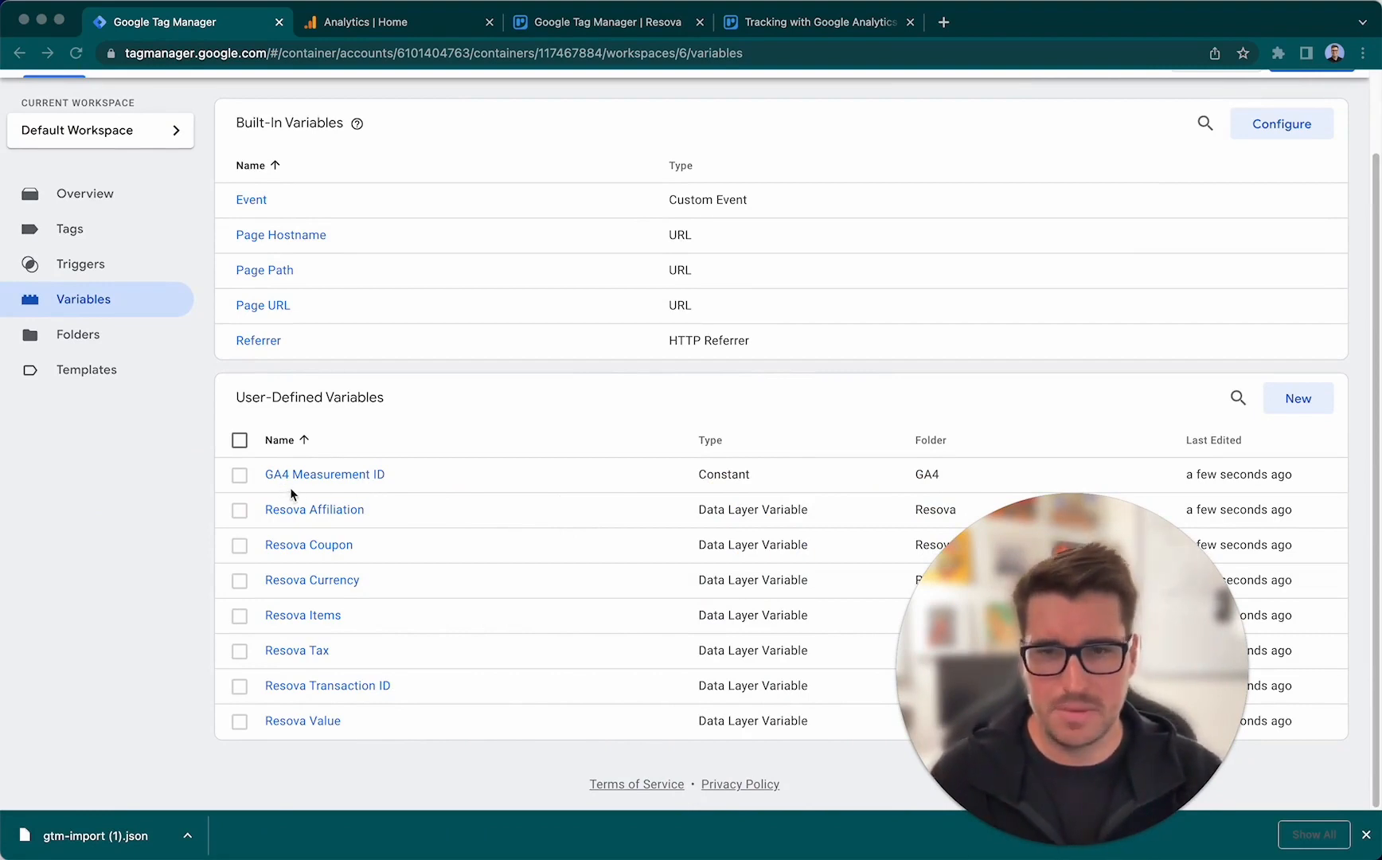
# - Open the value of the user-defined GA4 Measurement ID constant variable for editing
pyautogui.click(353, 476)
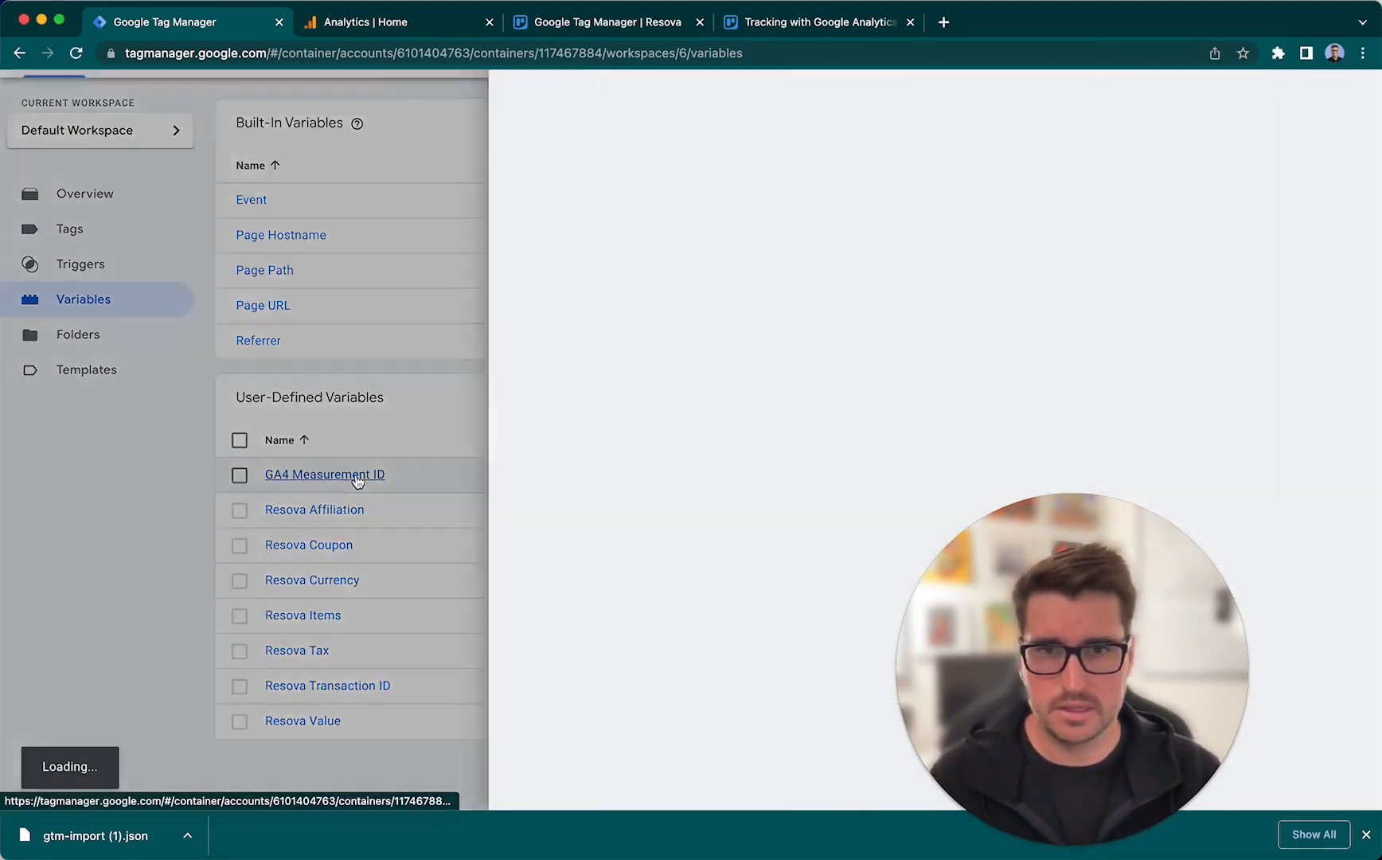
pyautogui.moveTo(967, 576); pyautogui.dragTo(116, 613)
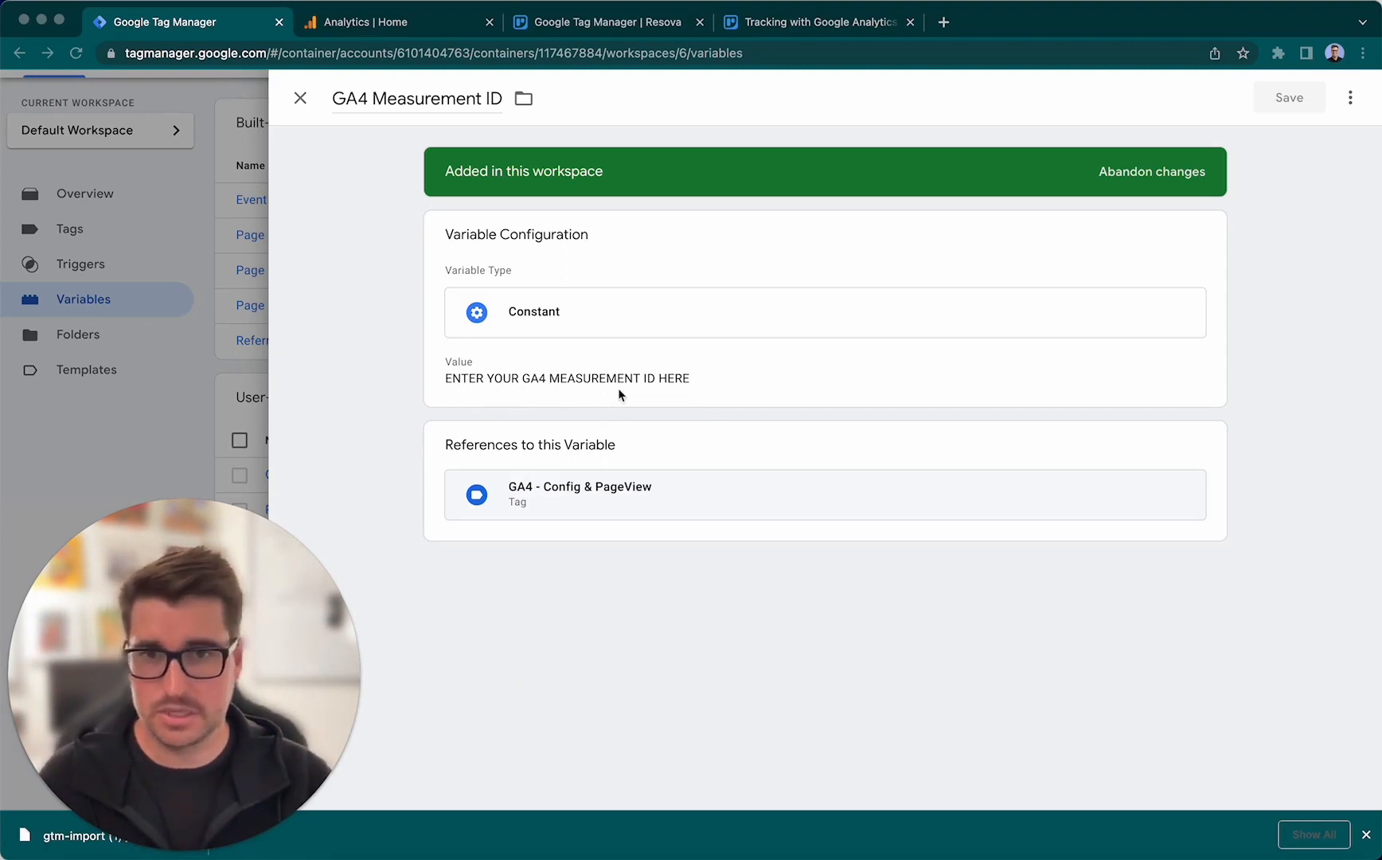
pyautogui.click(567, 377)
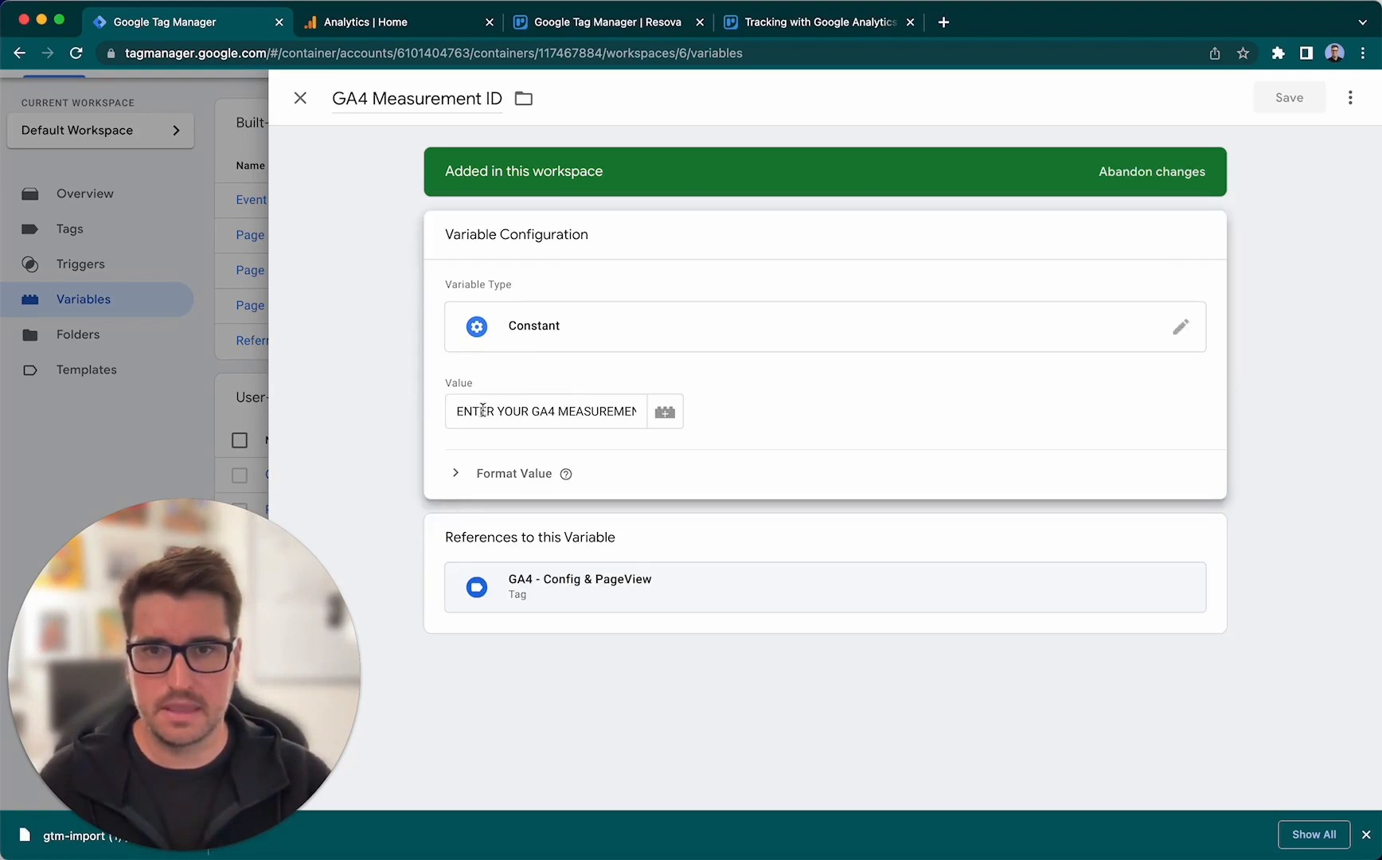
pyautogui.moveTo(456, 411)
pyautogui.mouseDown()
pyautogui.moveTo(645, 411)
pyautogui.moveTo(466, 406)
pyautogui.moveTo(481, 413)
pyautogui.mouseUp()
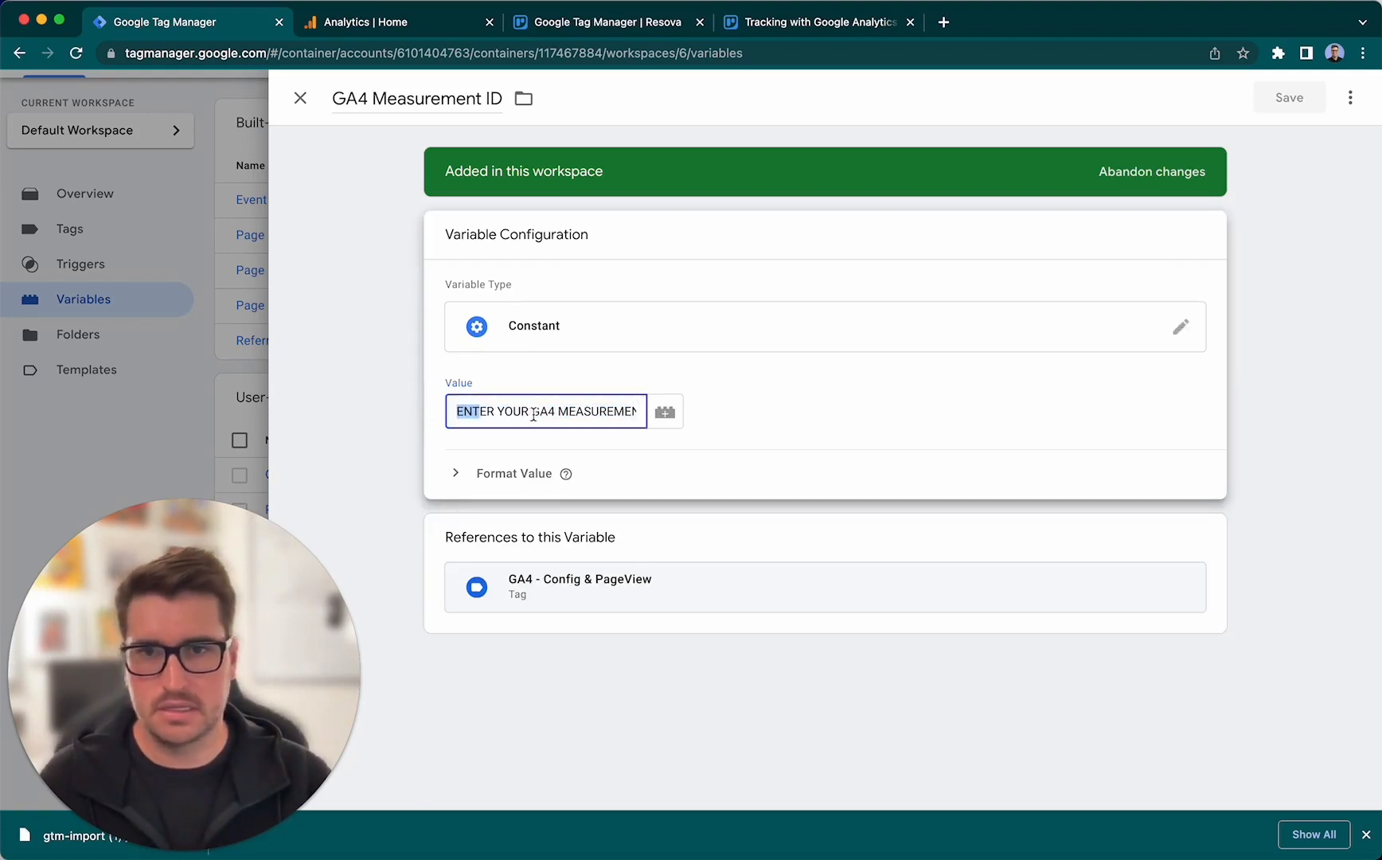
pyautogui.click(533, 414)
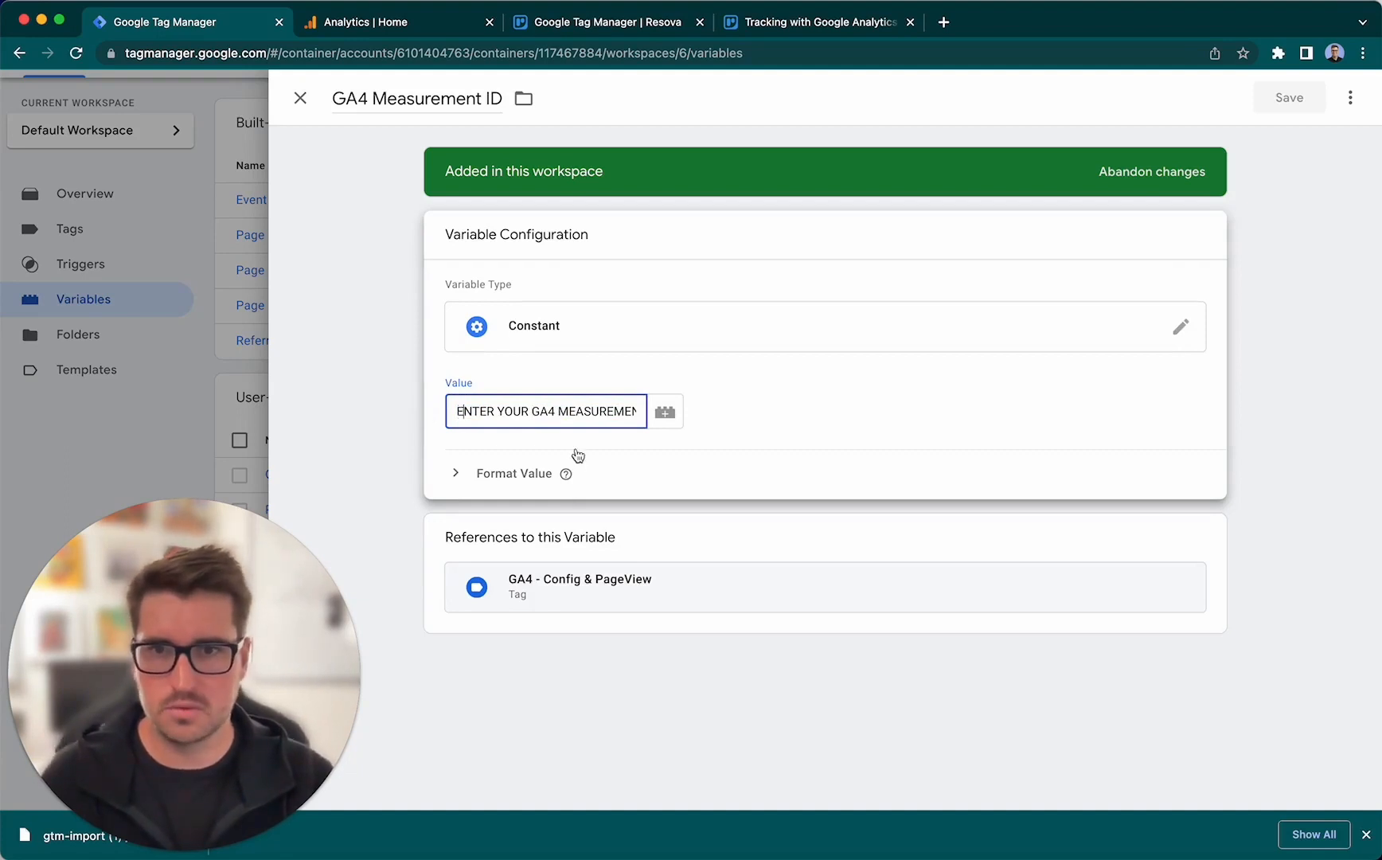
# - Switch to Google Analytics and open the data streams in the admin settings of the EscapeRoom.com property
pyautogui.click(404, 27)
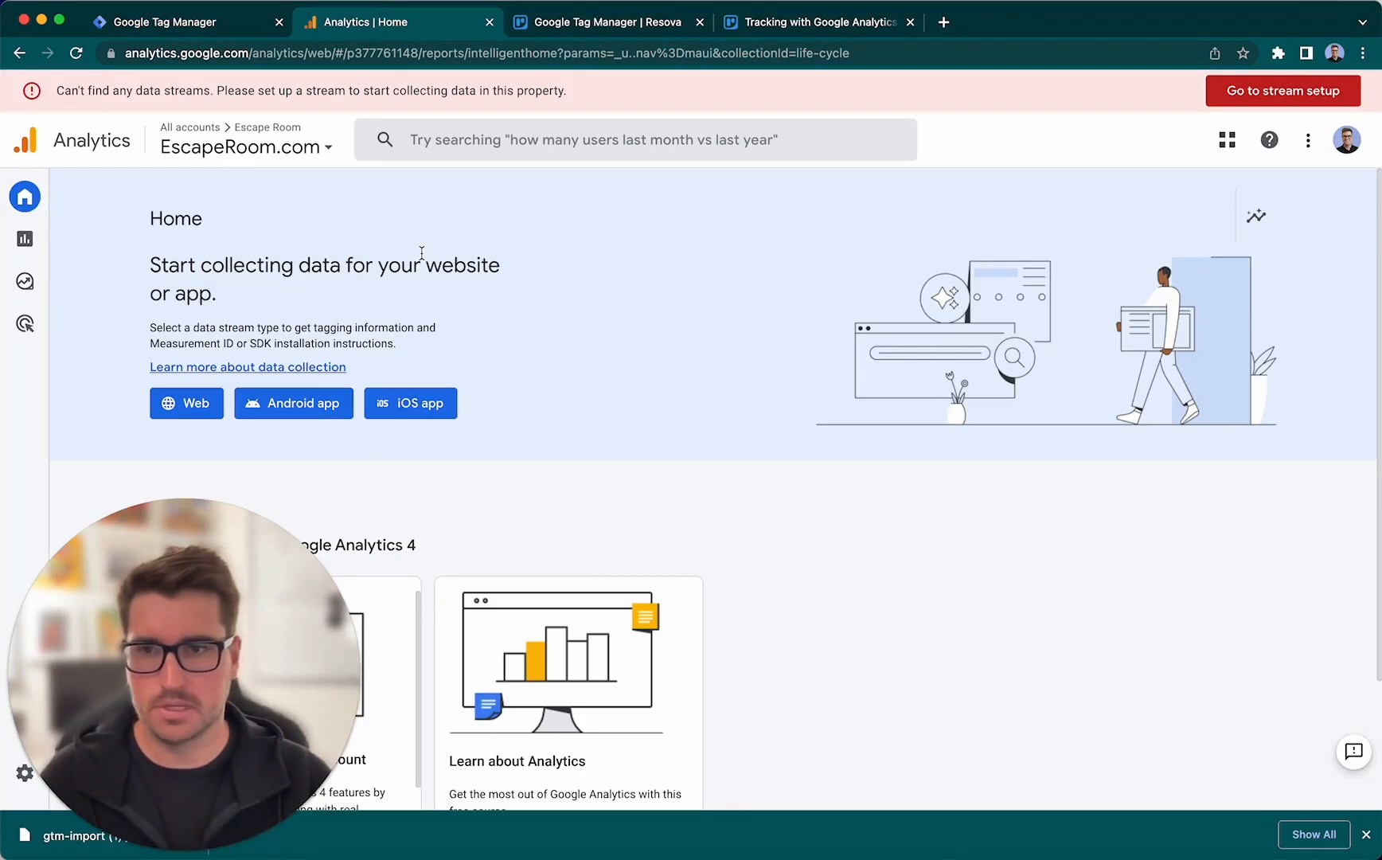
pyautogui.moveTo(195, 623); pyautogui.dragTo(1024, 621)
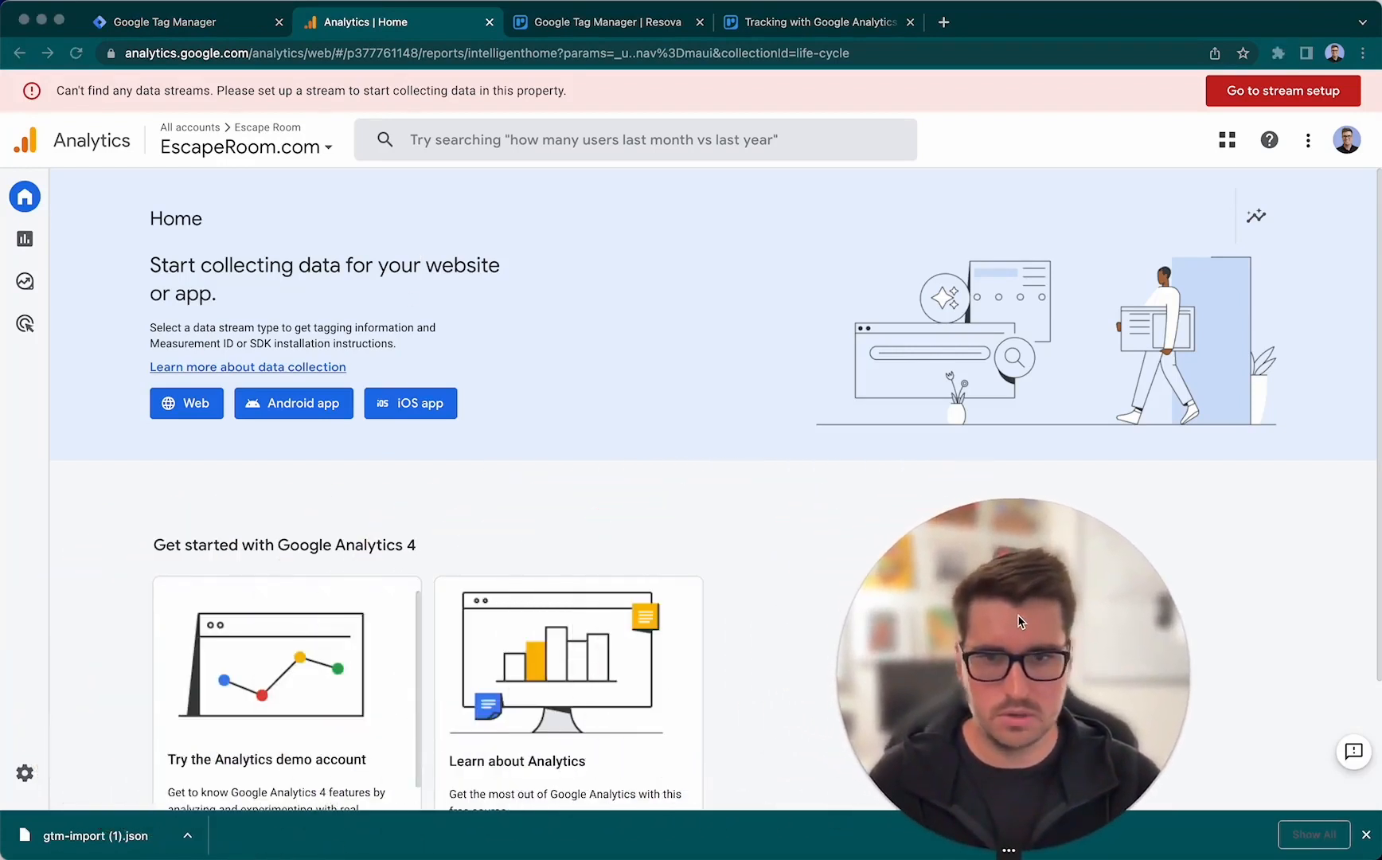
pyautogui.click(26, 734)
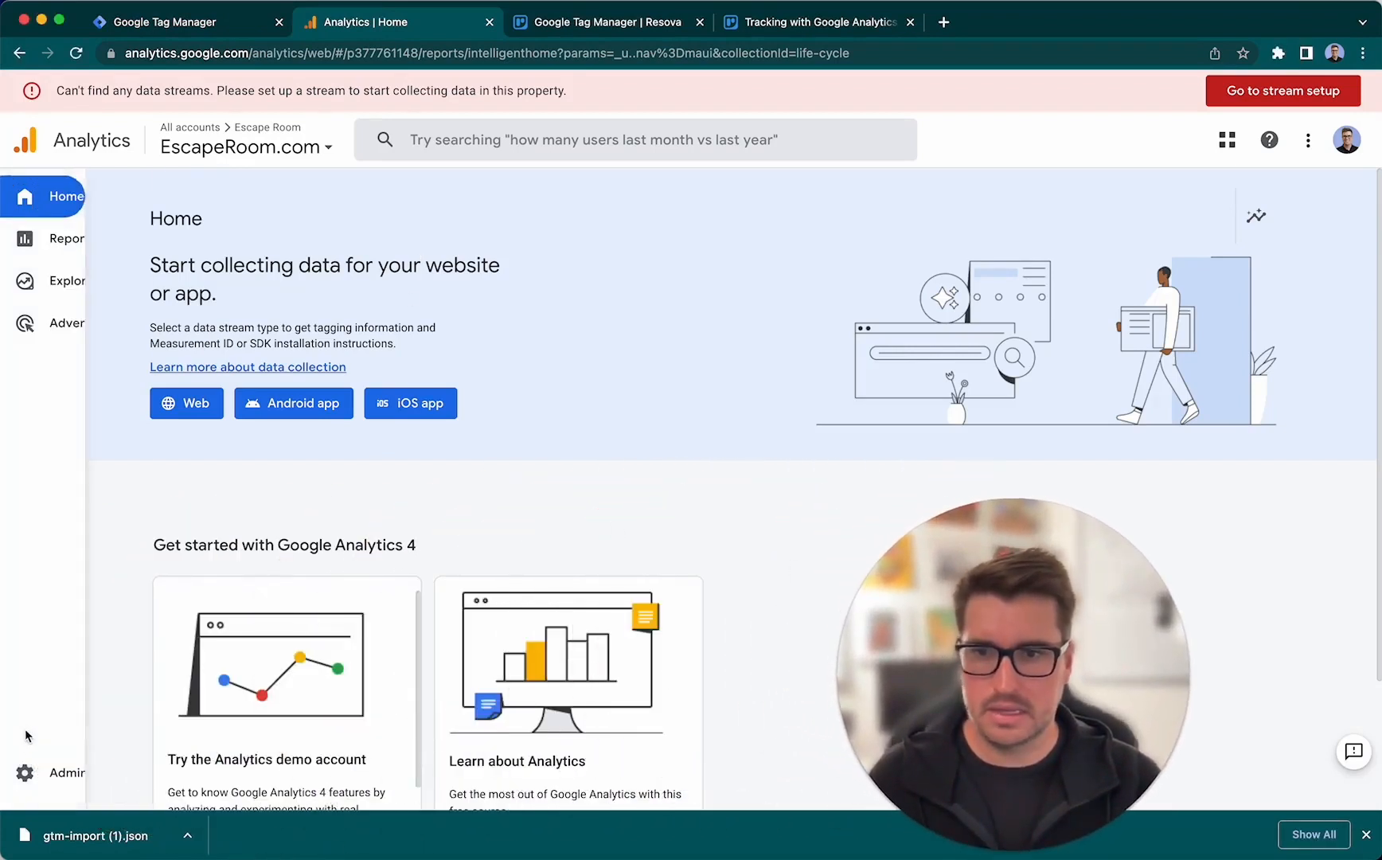
pyautogui.click(29, 777)
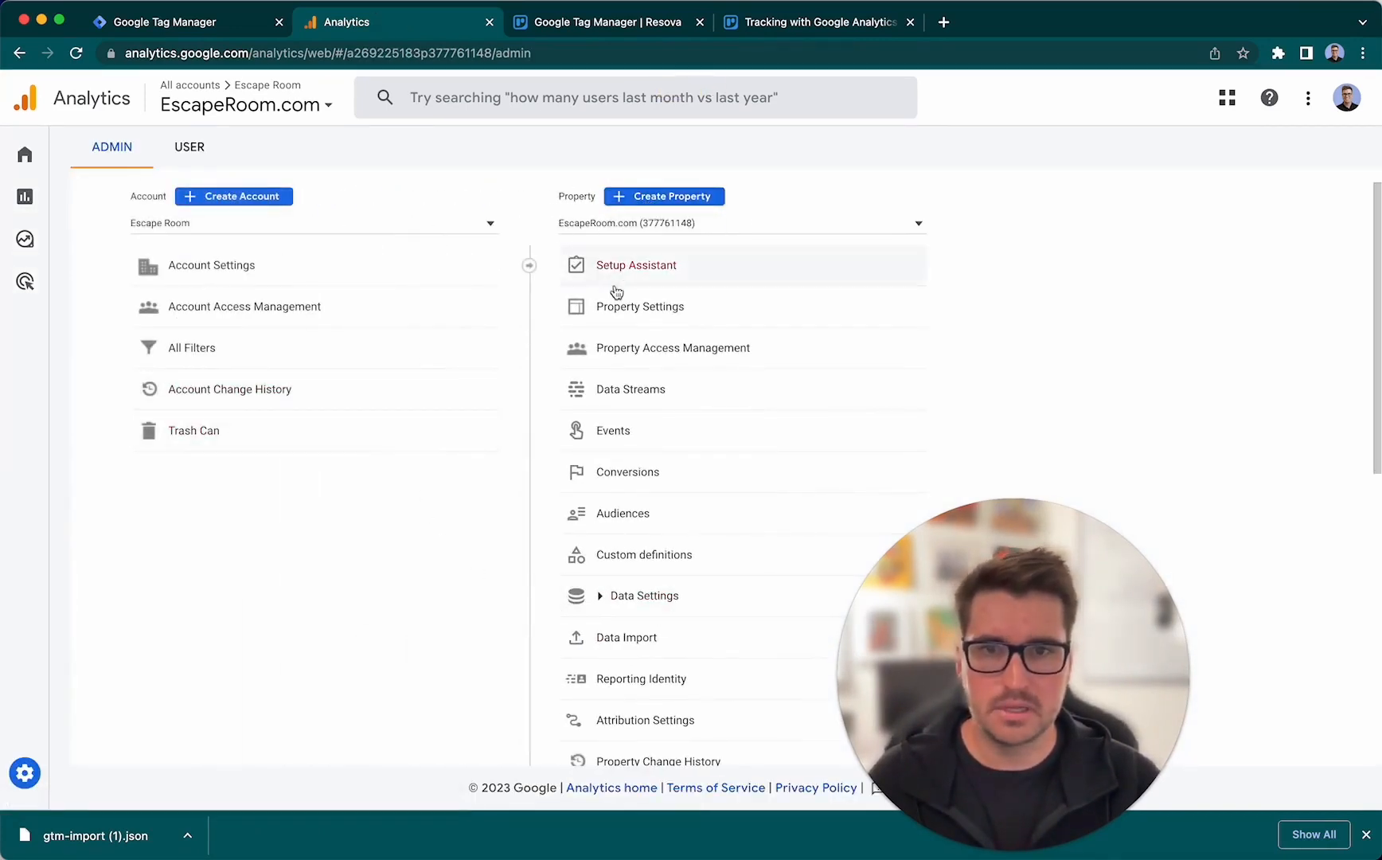
pyautogui.click(713, 390)
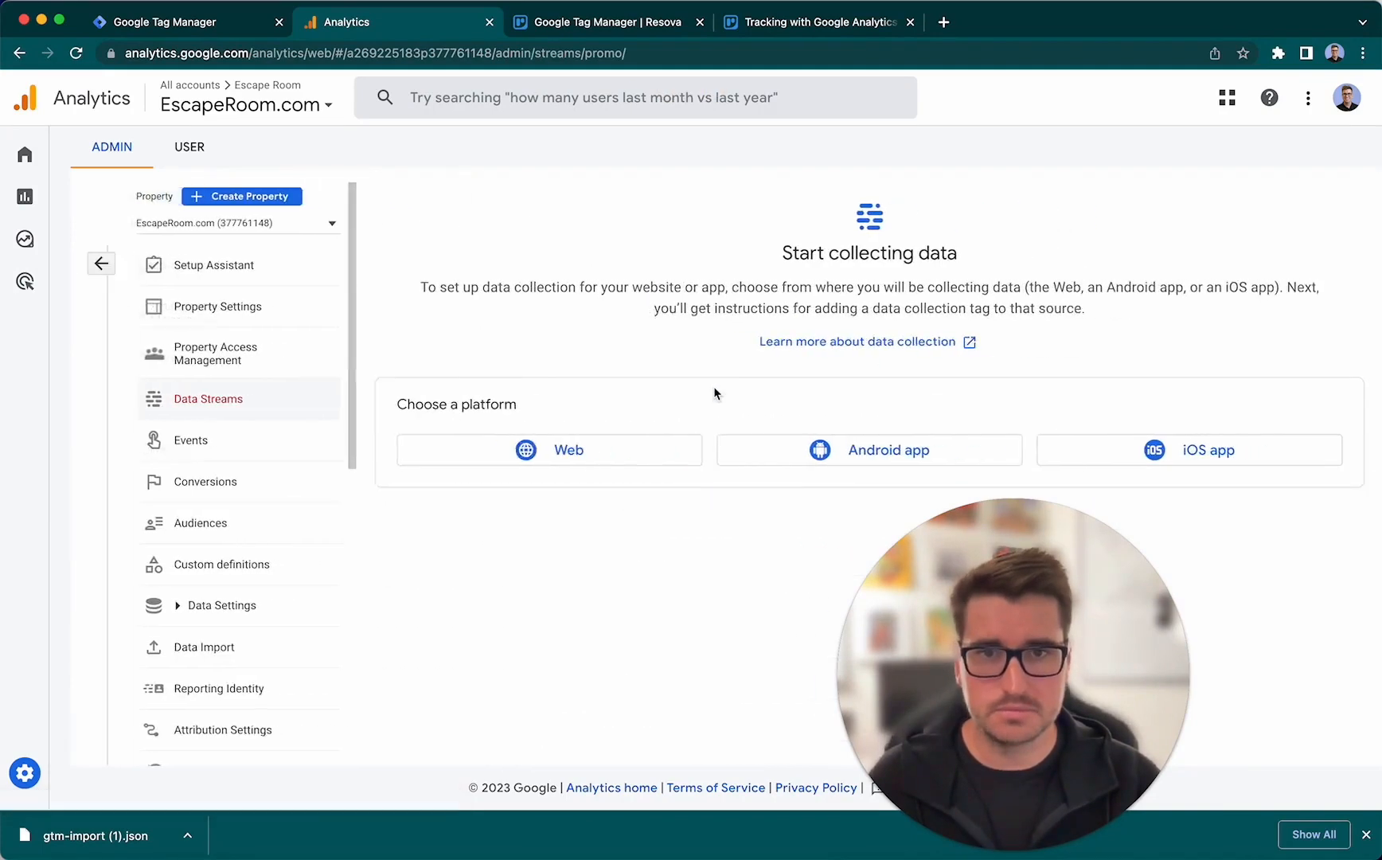
pyautogui.moveTo(1019, 608); pyautogui.dragTo(200, 618)
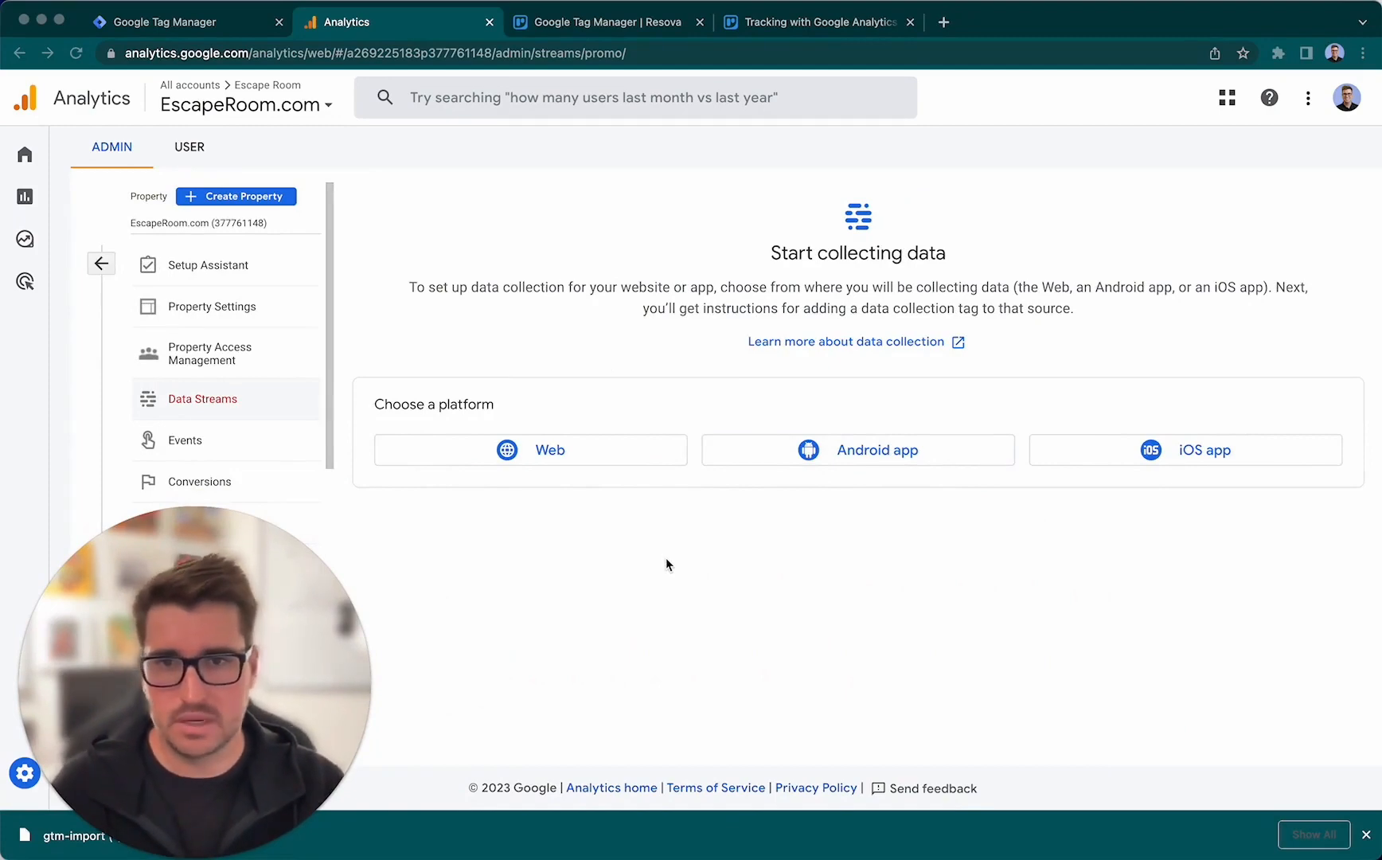
pyautogui.click(579, 451)
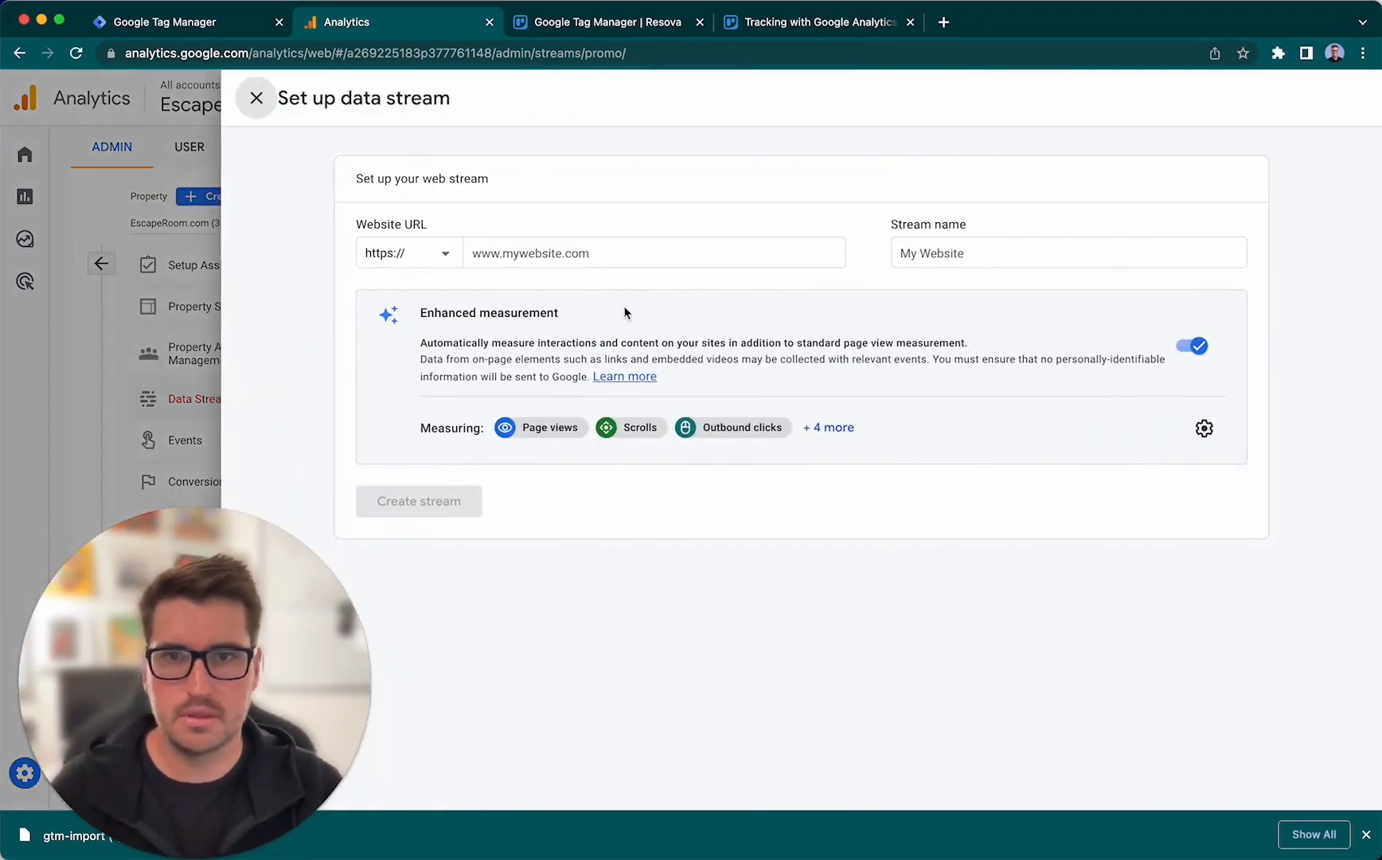
pyautogui.click(632, 254)
pyautogui.write('escaperoom')
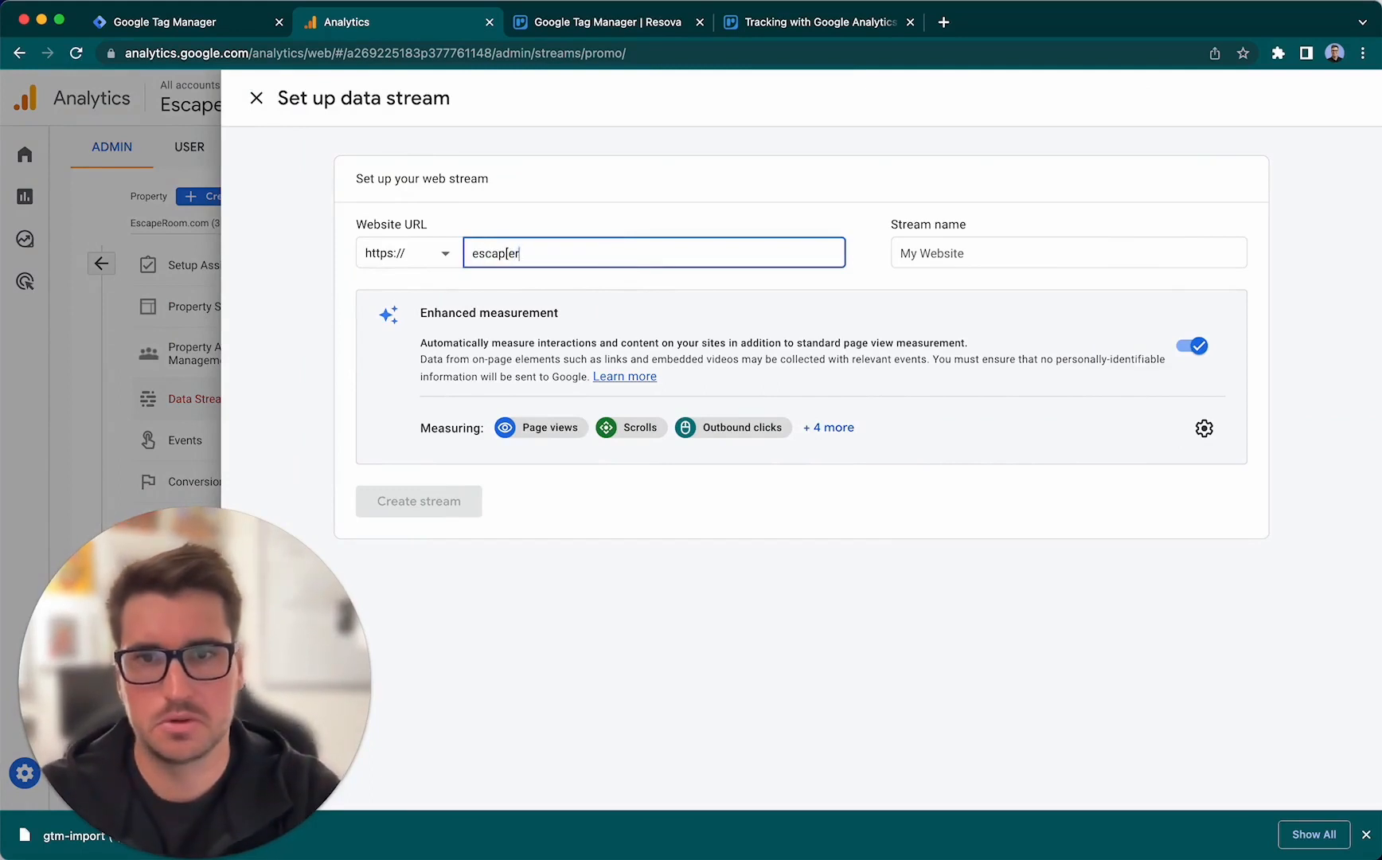
pyautogui.write('.com')
pyautogui.press('Tab')
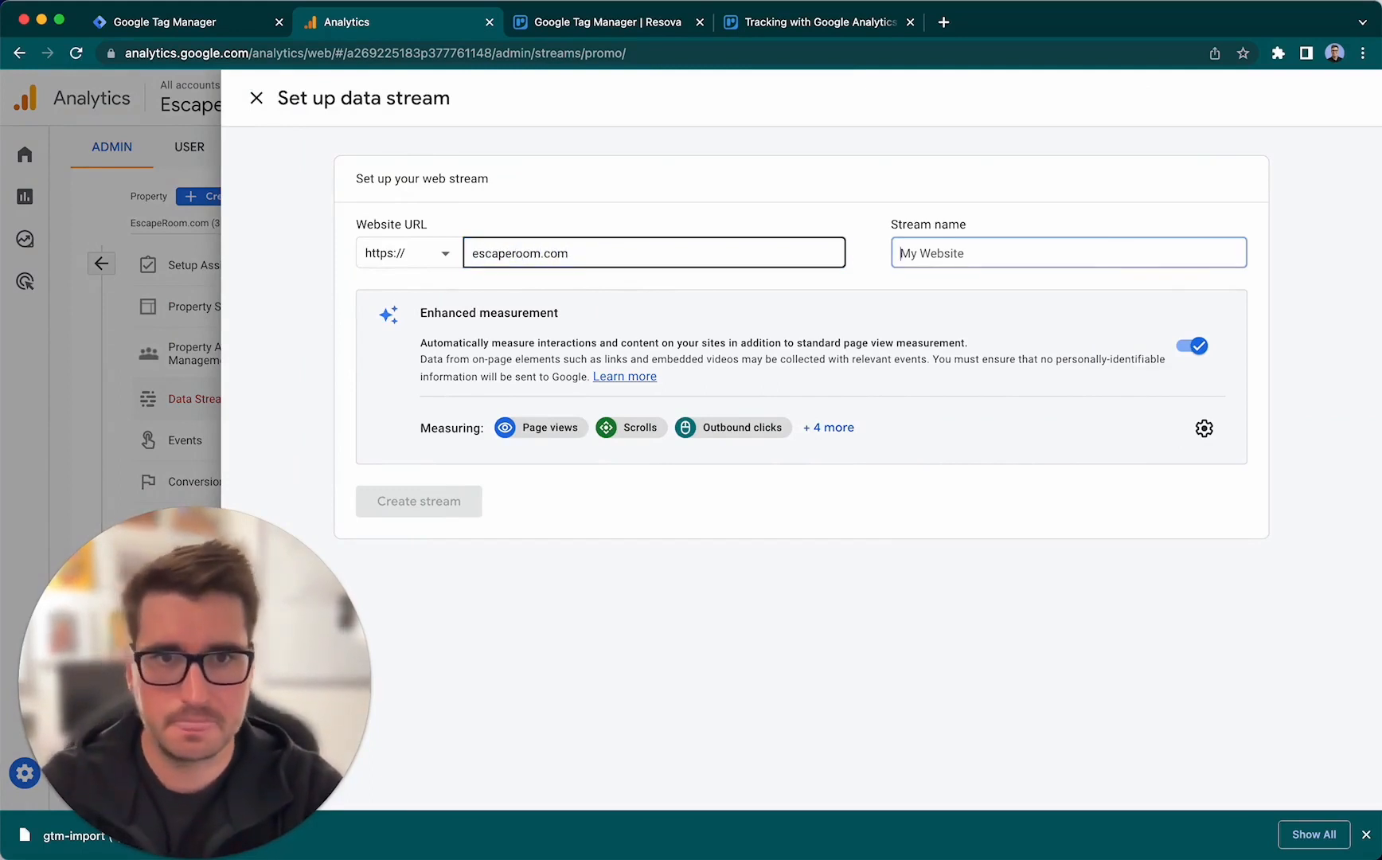
pyautogui.write('EscapeRoom.com')
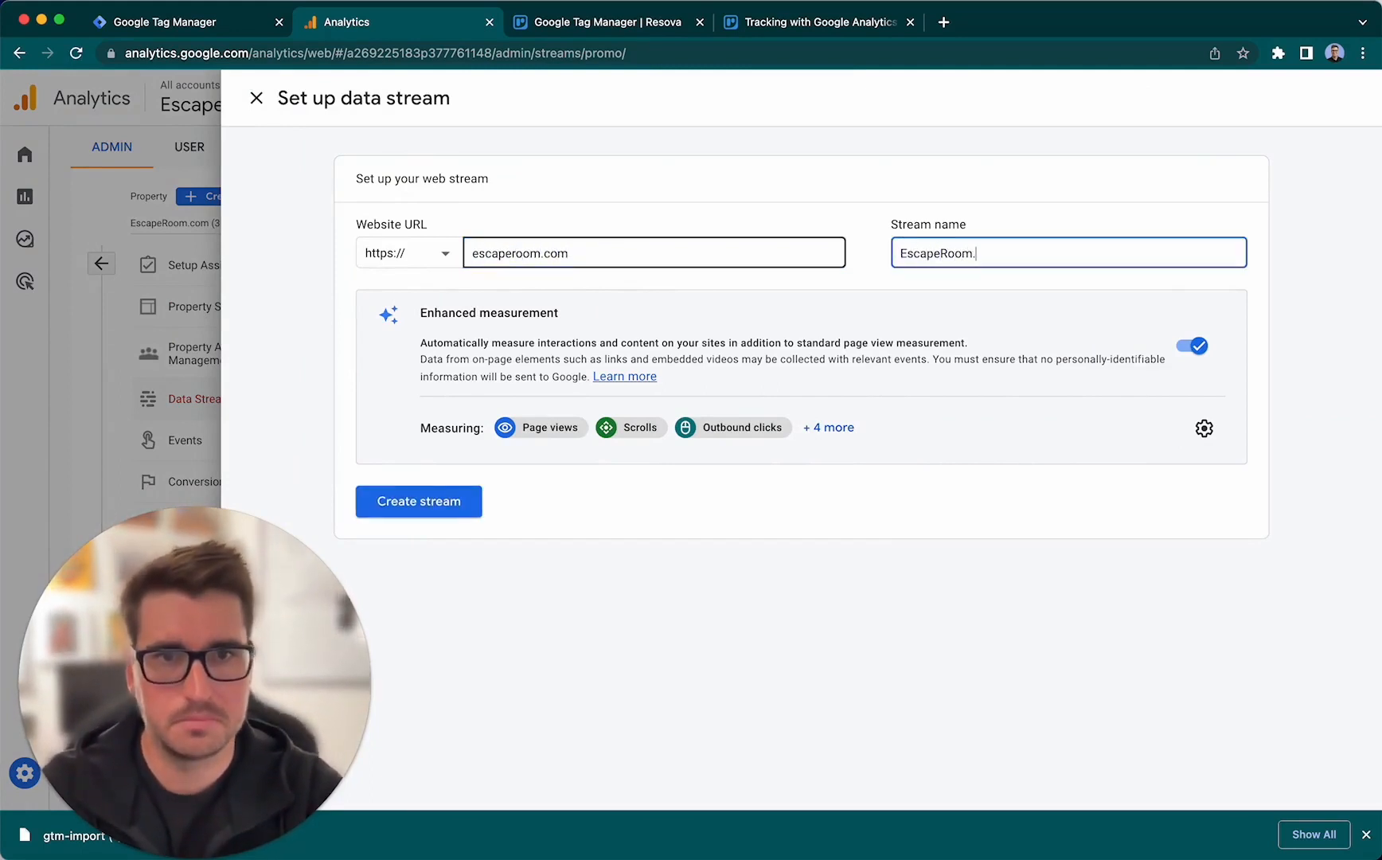
pyautogui.click(463, 506)
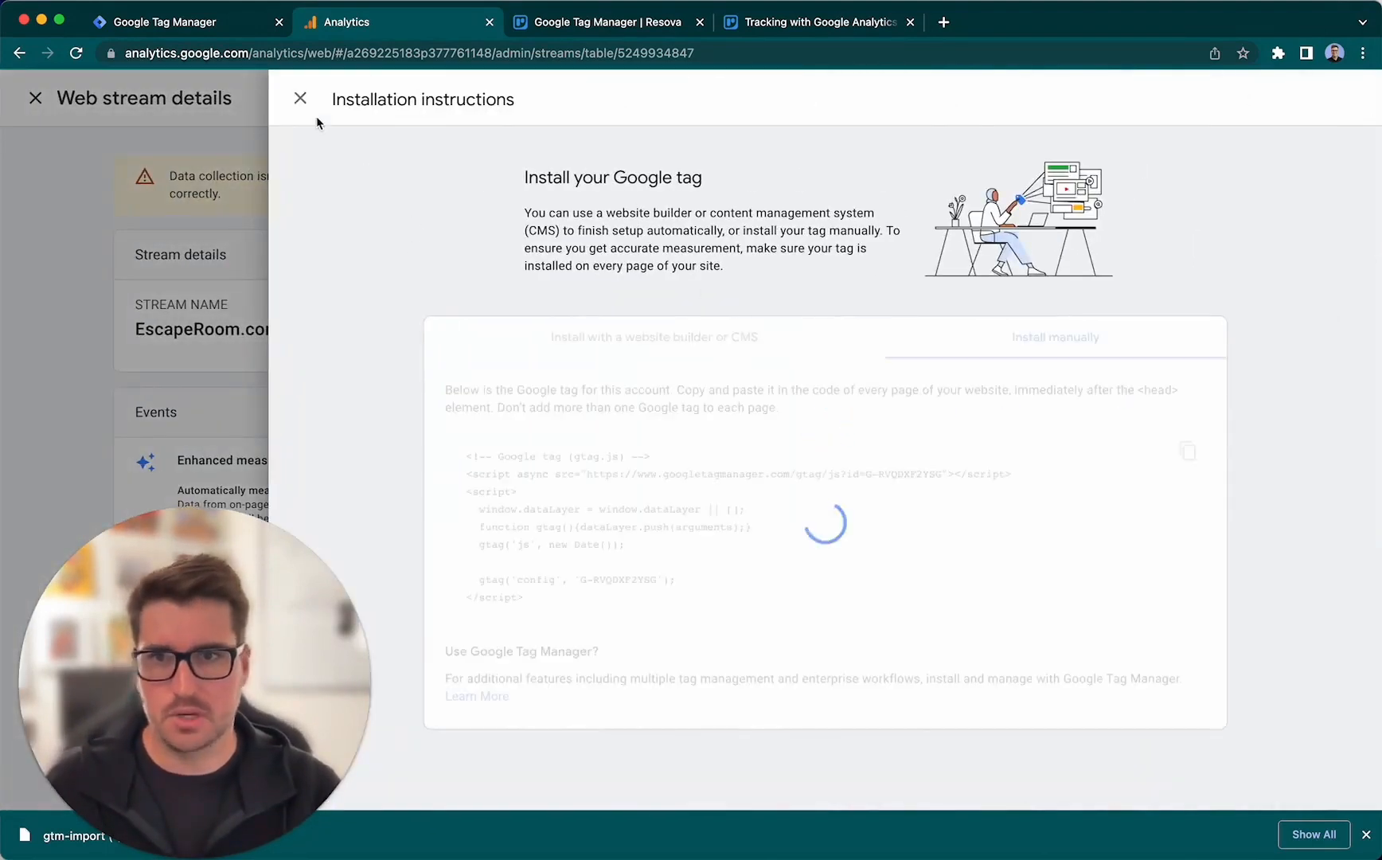
# - Copy the new web stream's measurement ID, replace the GA4 Measurement ID variable's placeholder in Google Tag Manager with it, and save the variable
pyautogui.click(301, 98)
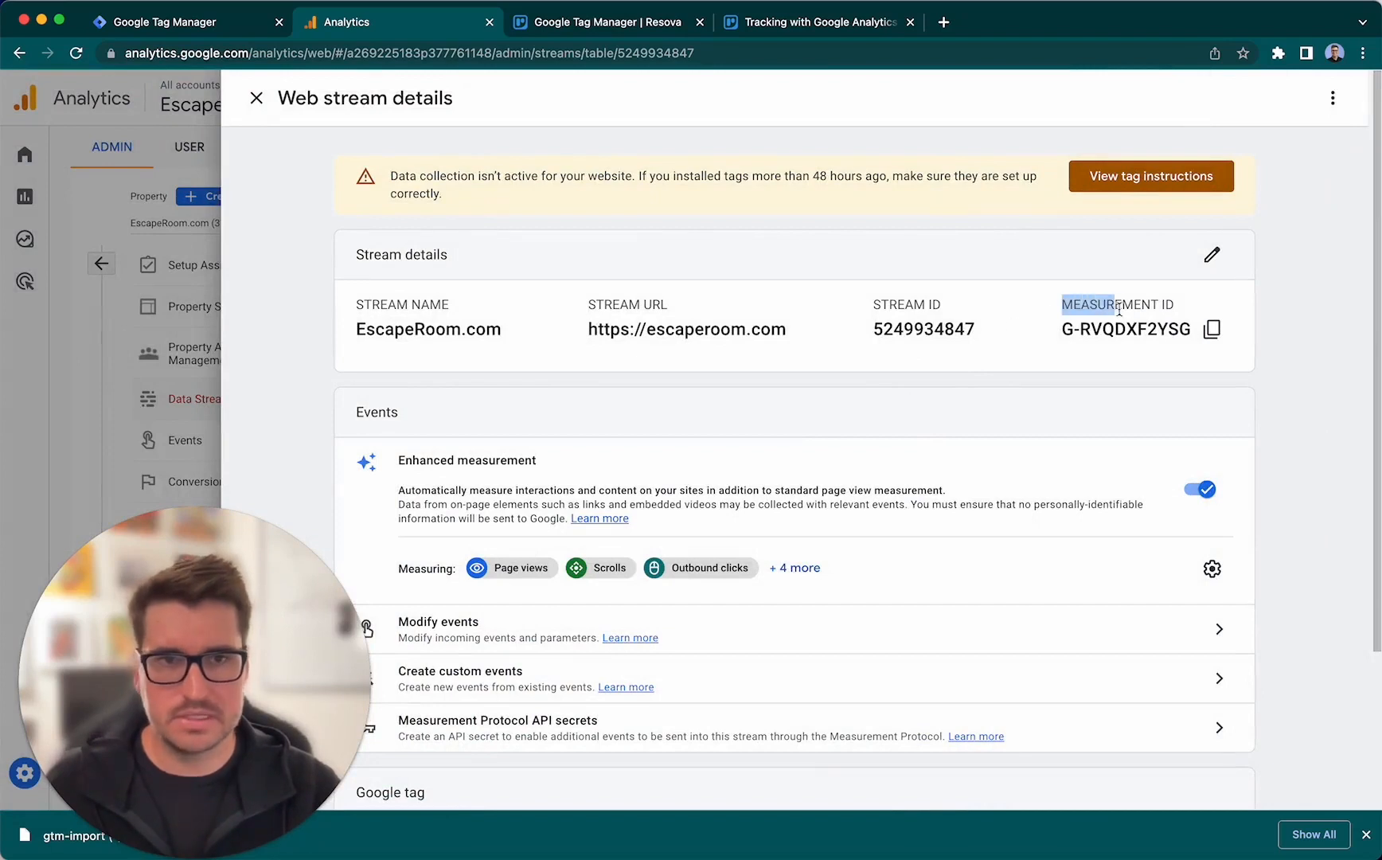
pyautogui.click(1214, 333)
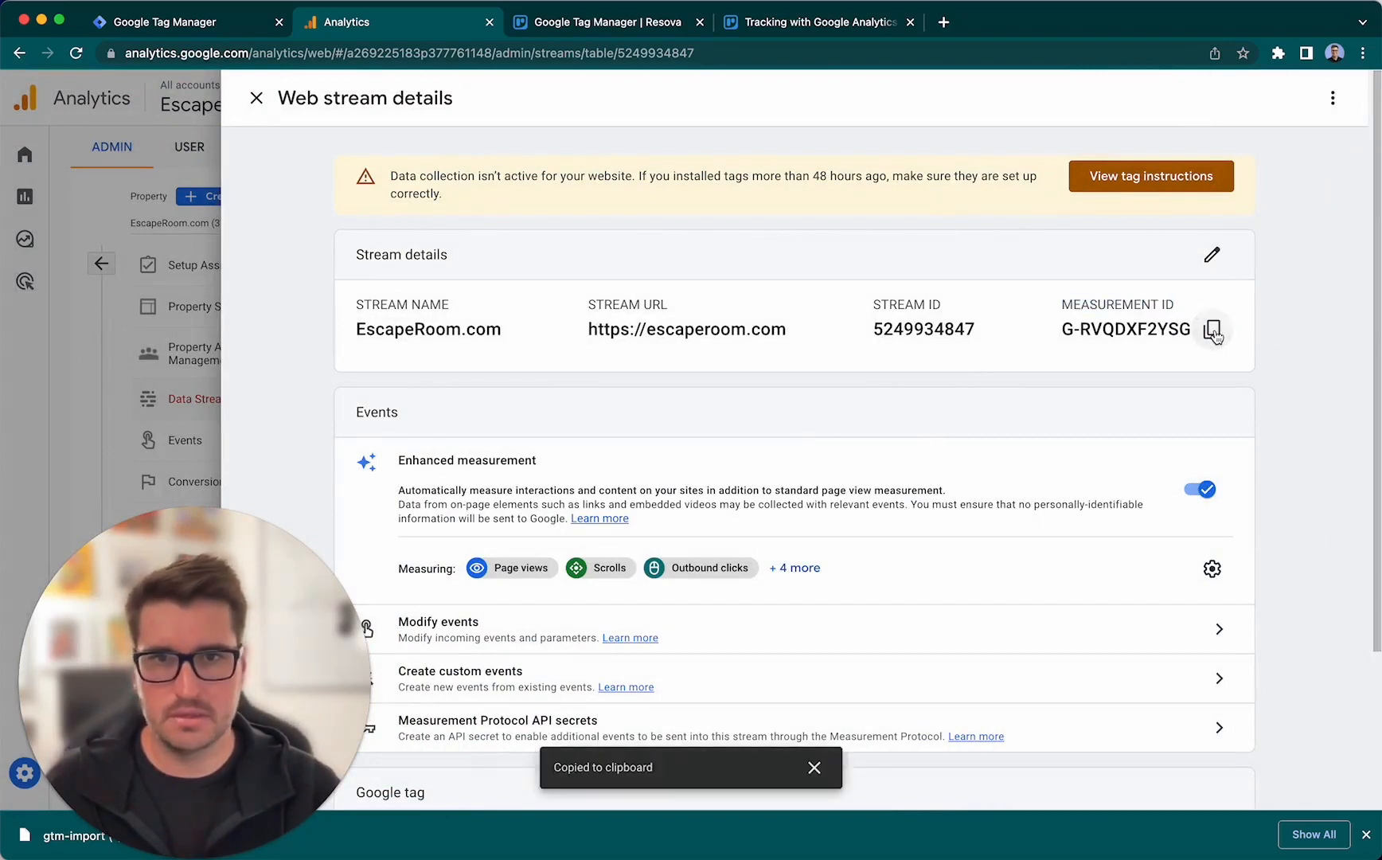
pyautogui.click(211, 32)
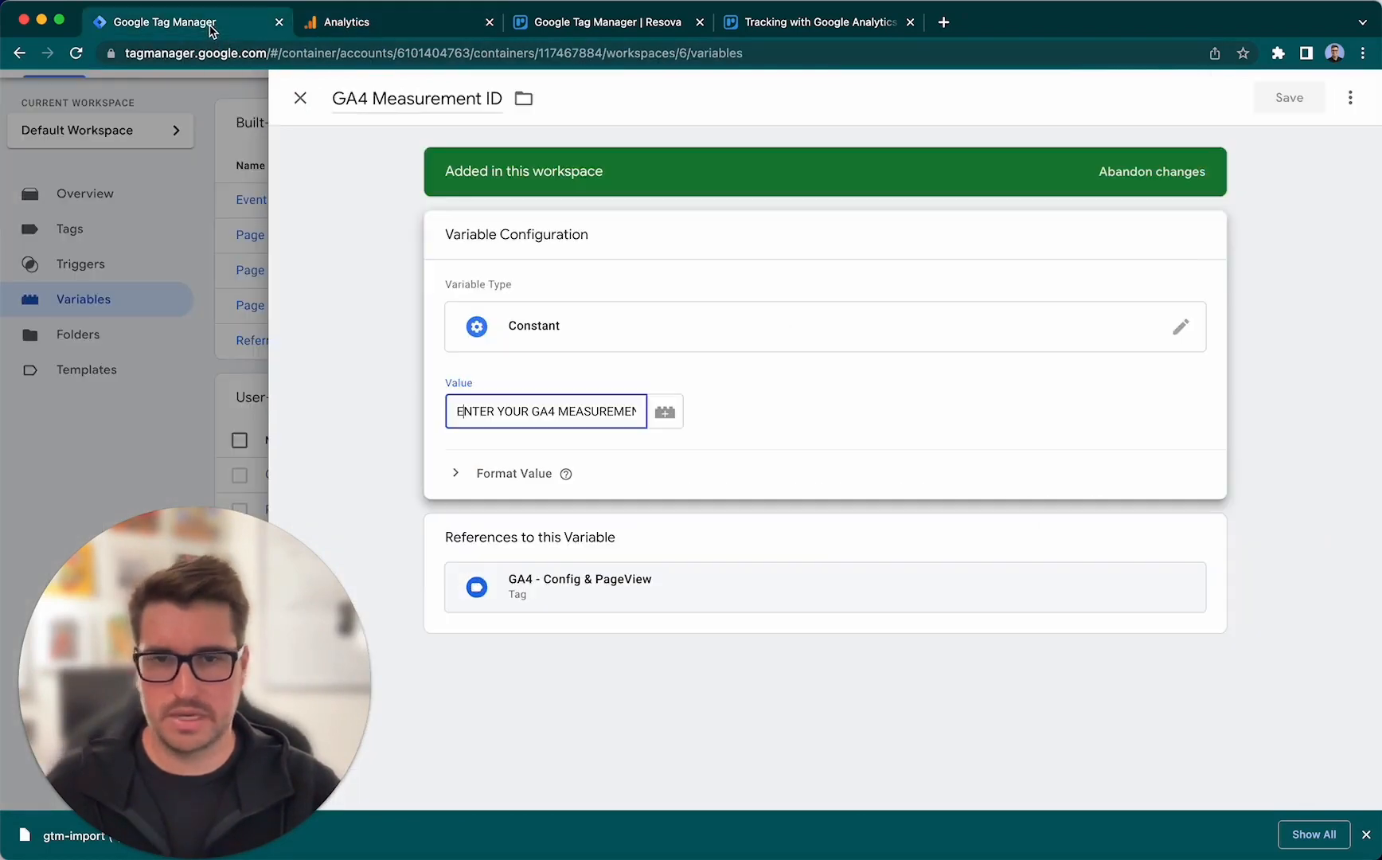
pyautogui.tripleClick(546, 399)
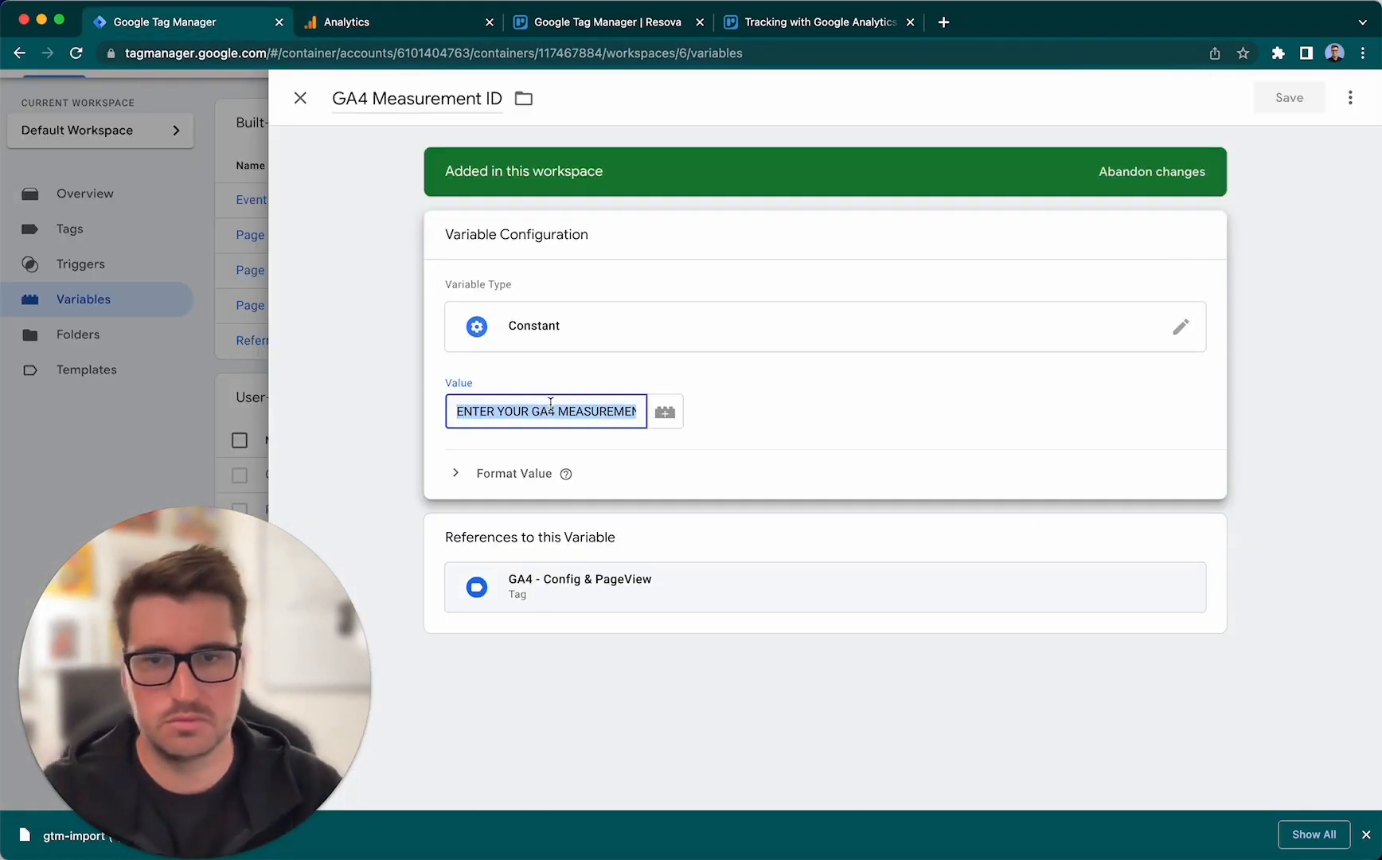
pyautogui.press('BackSpace')
pyautogui.press('super+v')
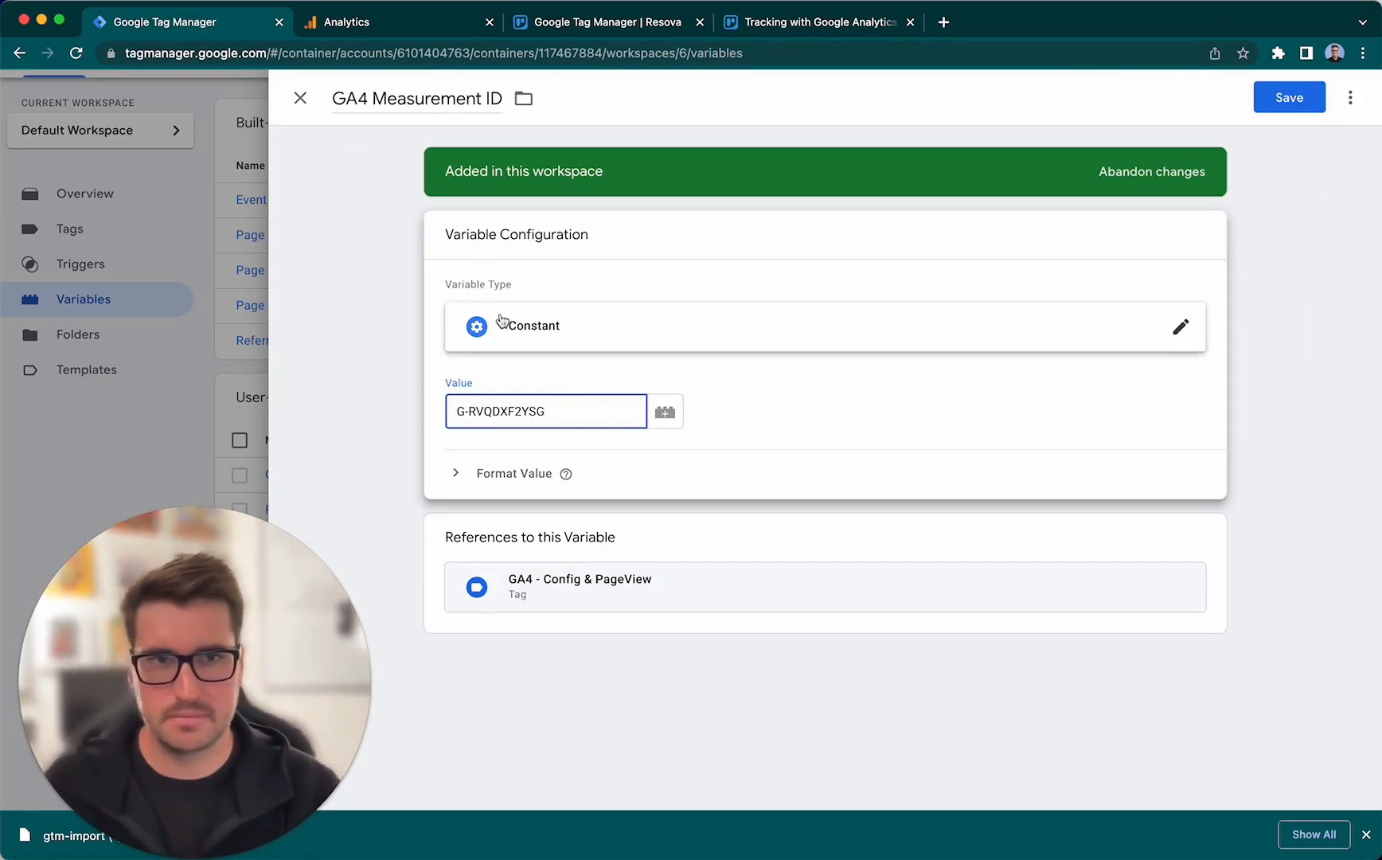
pyautogui.click(1301, 102)
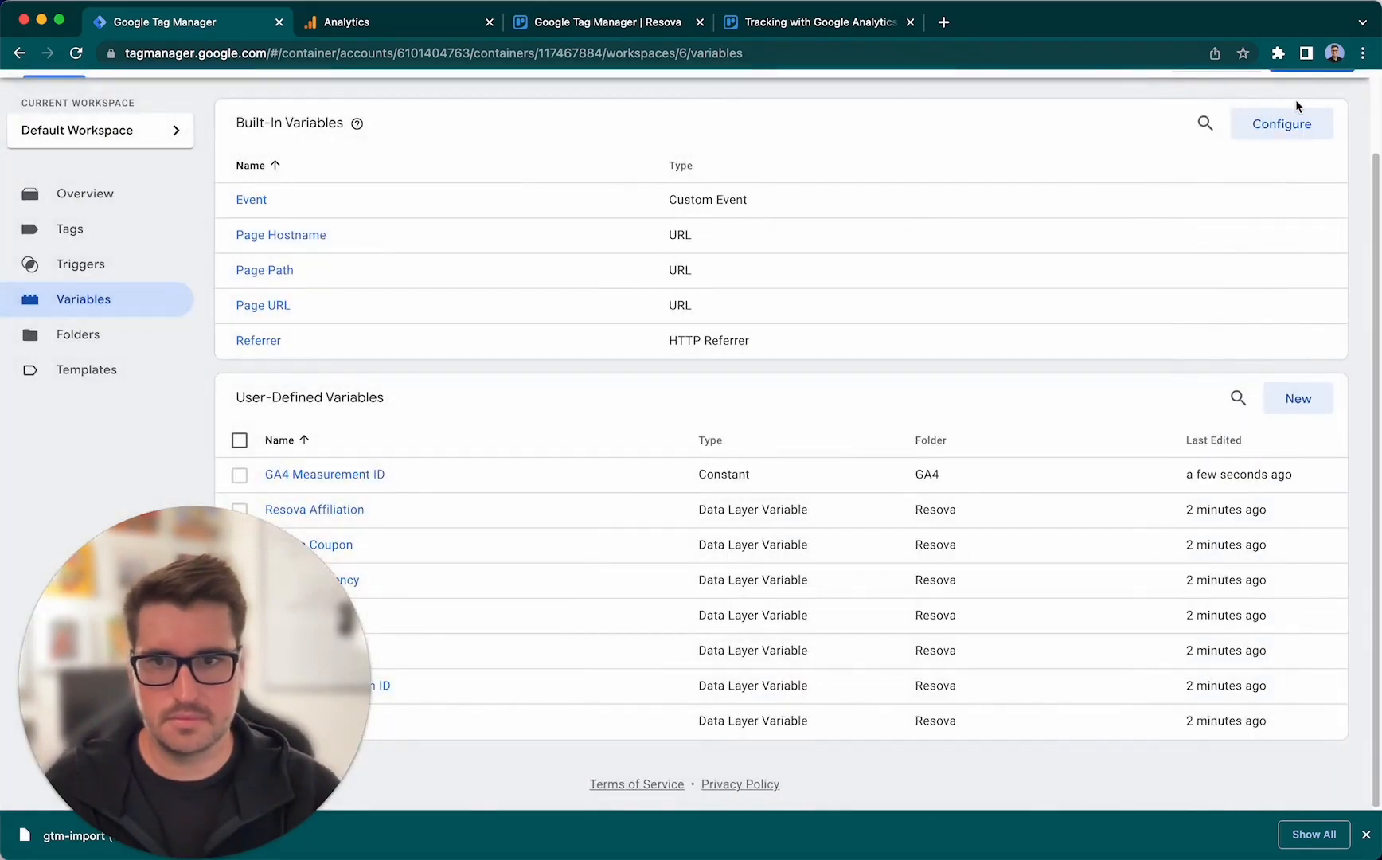
# - Return to the overview of the Default Workspace and start submitting its changes
pyautogui.moveTo(276, 634); pyautogui.dragTo(1172, 631)
pyautogui.scroll(2, 473, 481)
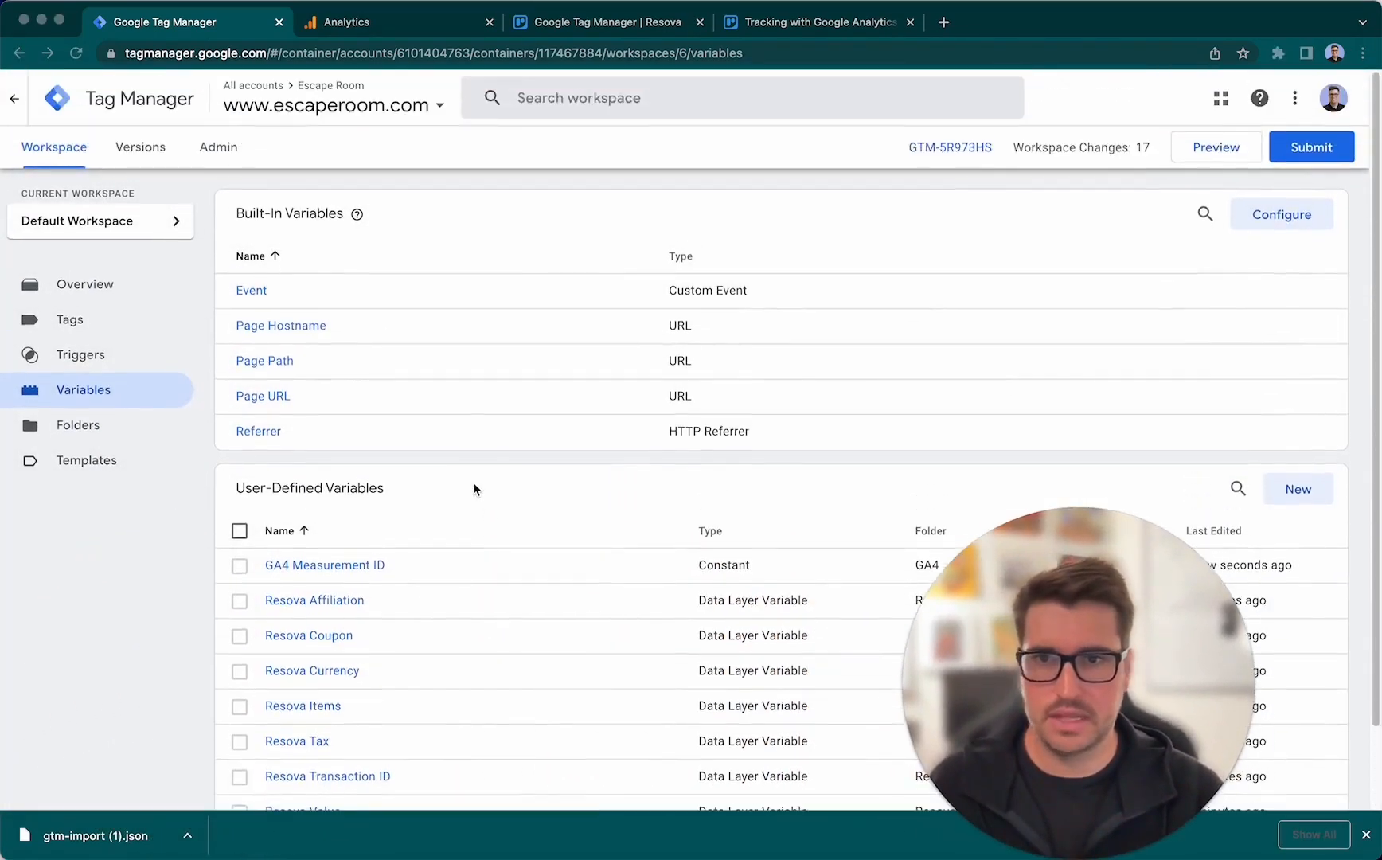
pyautogui.click(137, 286)
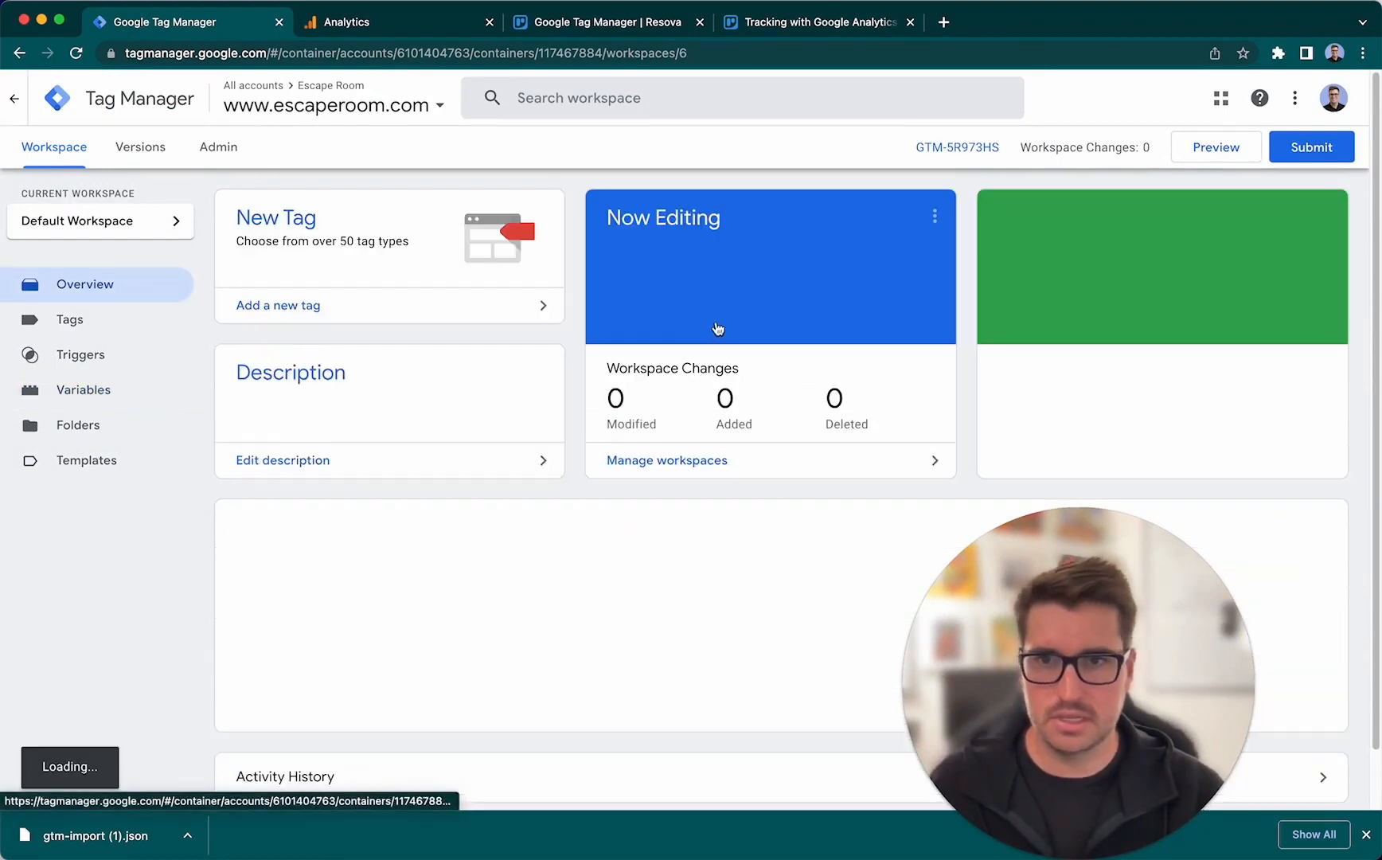
pyautogui.moveTo(1036, 605); pyautogui.dragTo(285, 604)
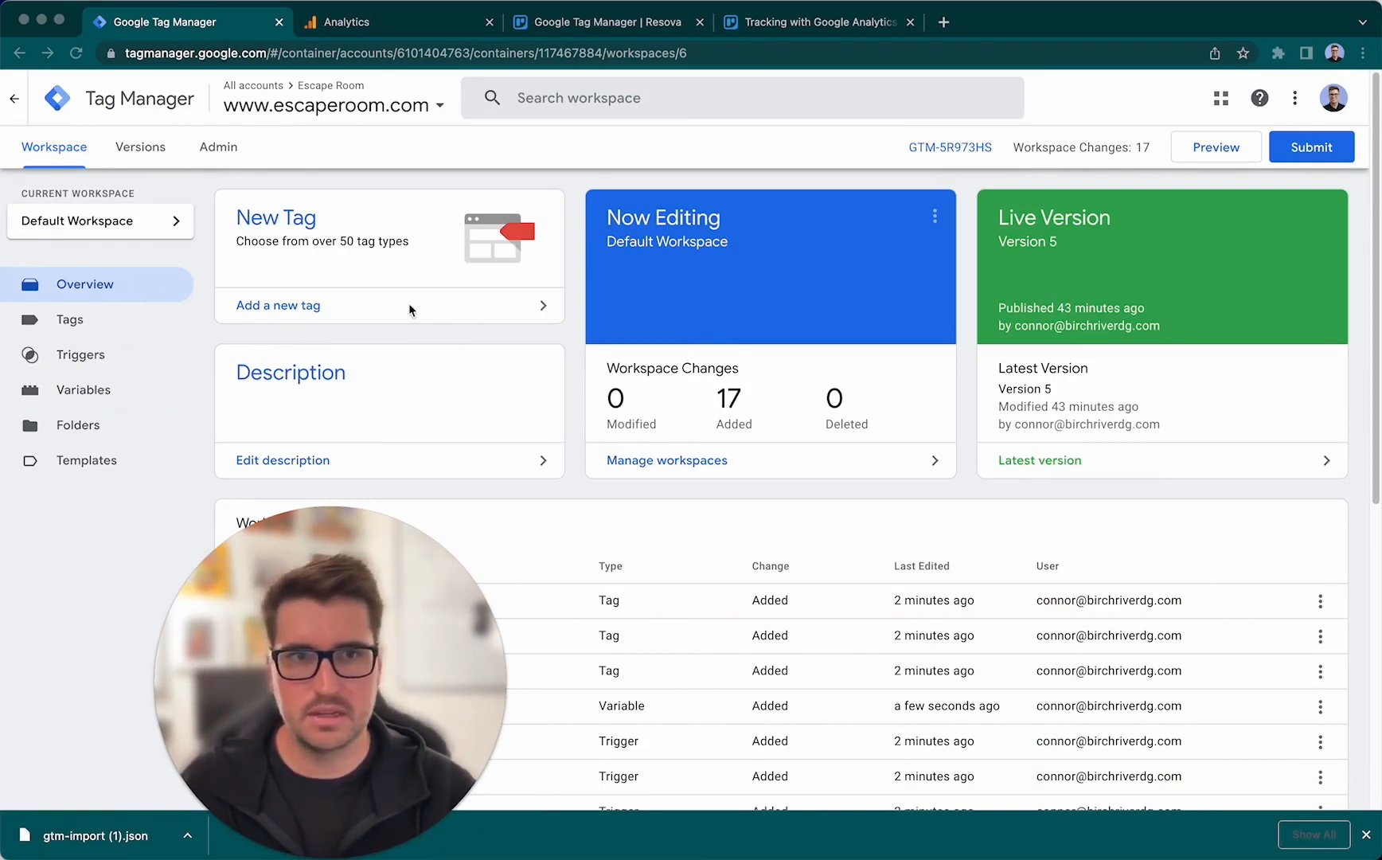
pyautogui.click(1316, 165)
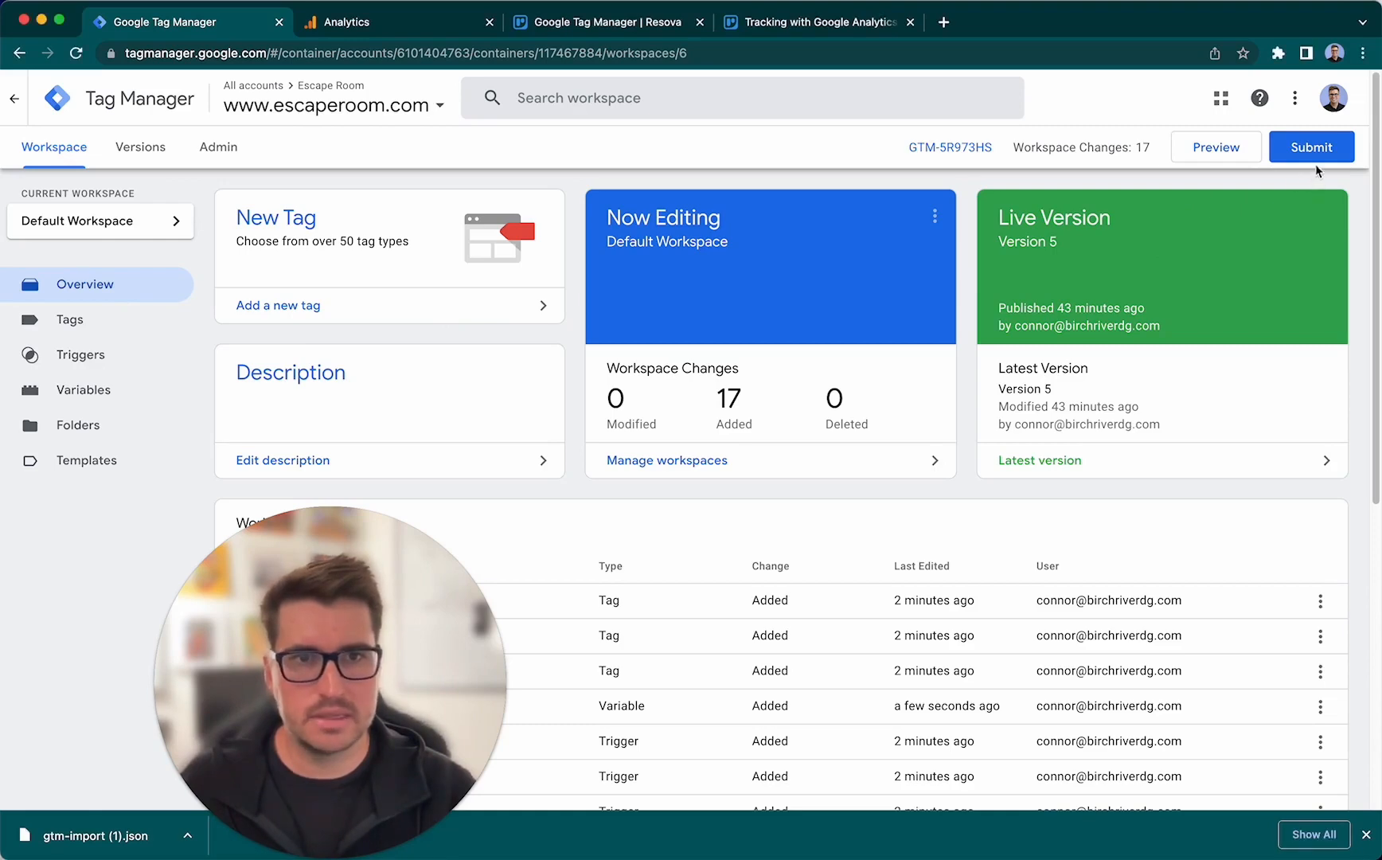
pyautogui.click(1320, 151)
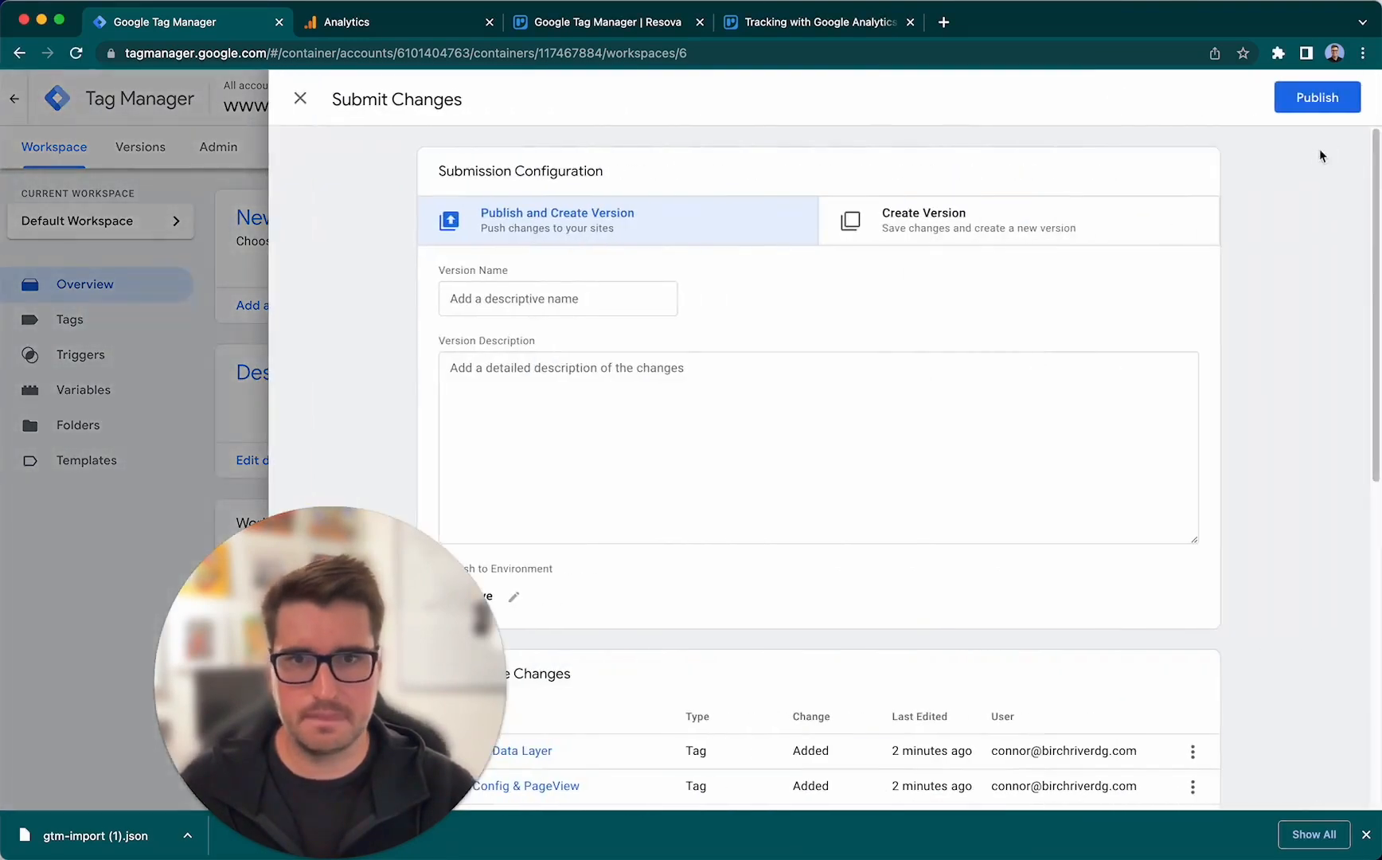
pyautogui.moveTo(435, 555); pyautogui.dragTo(247, 585)
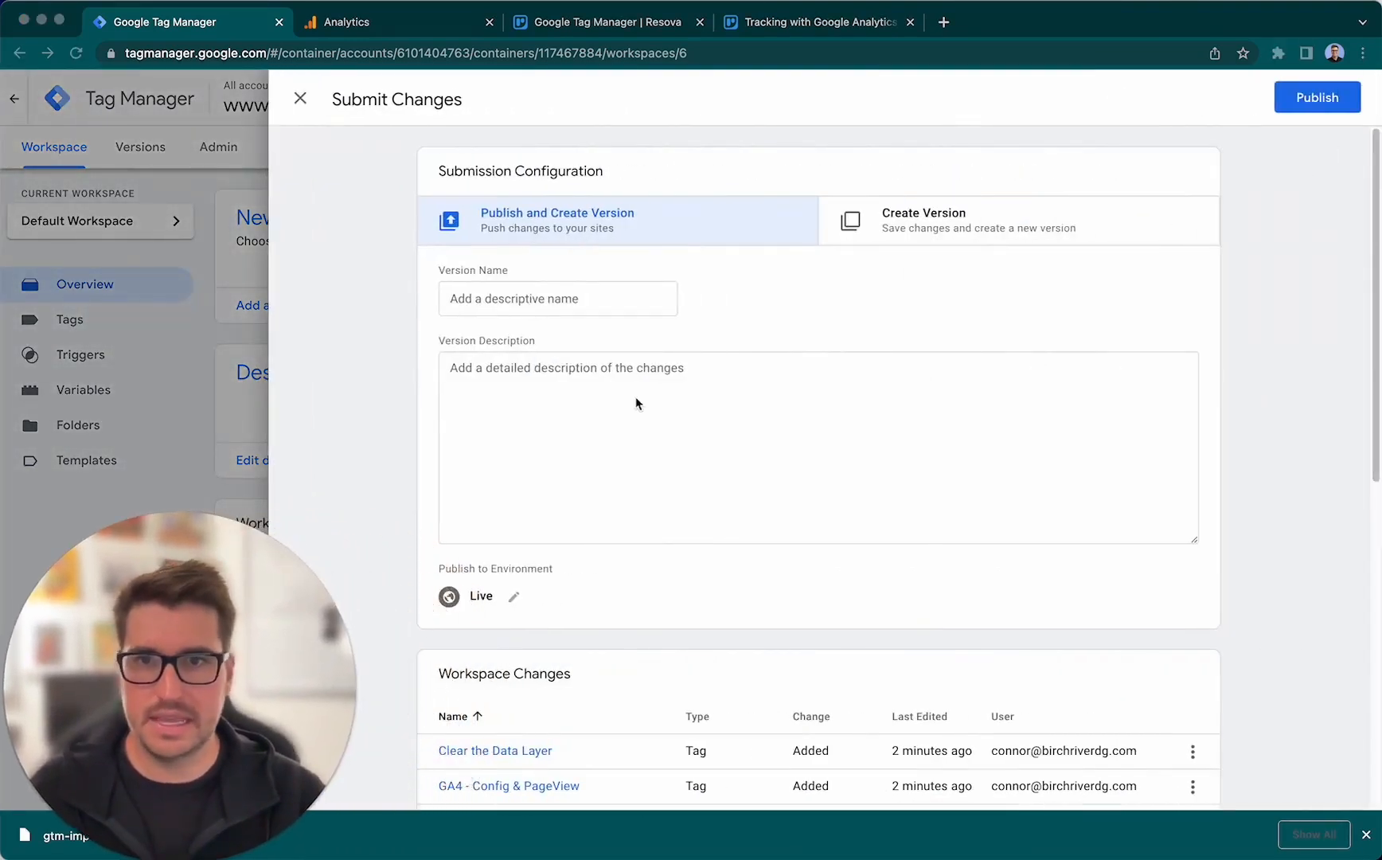
# - Name the version being submitted Resova GA4 Integration
pyautogui.click(617, 294)
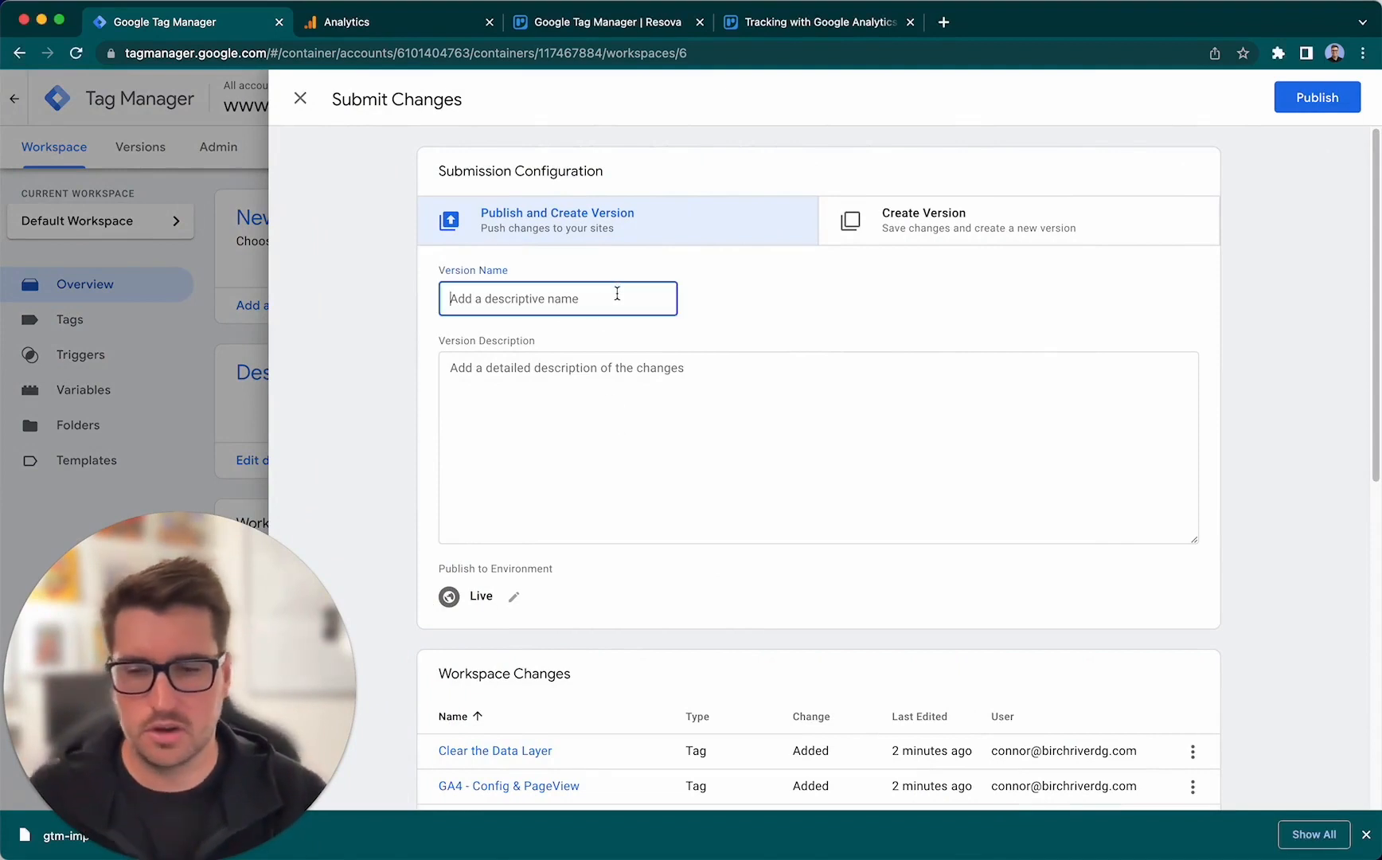
pyautogui.write('Resova GA')
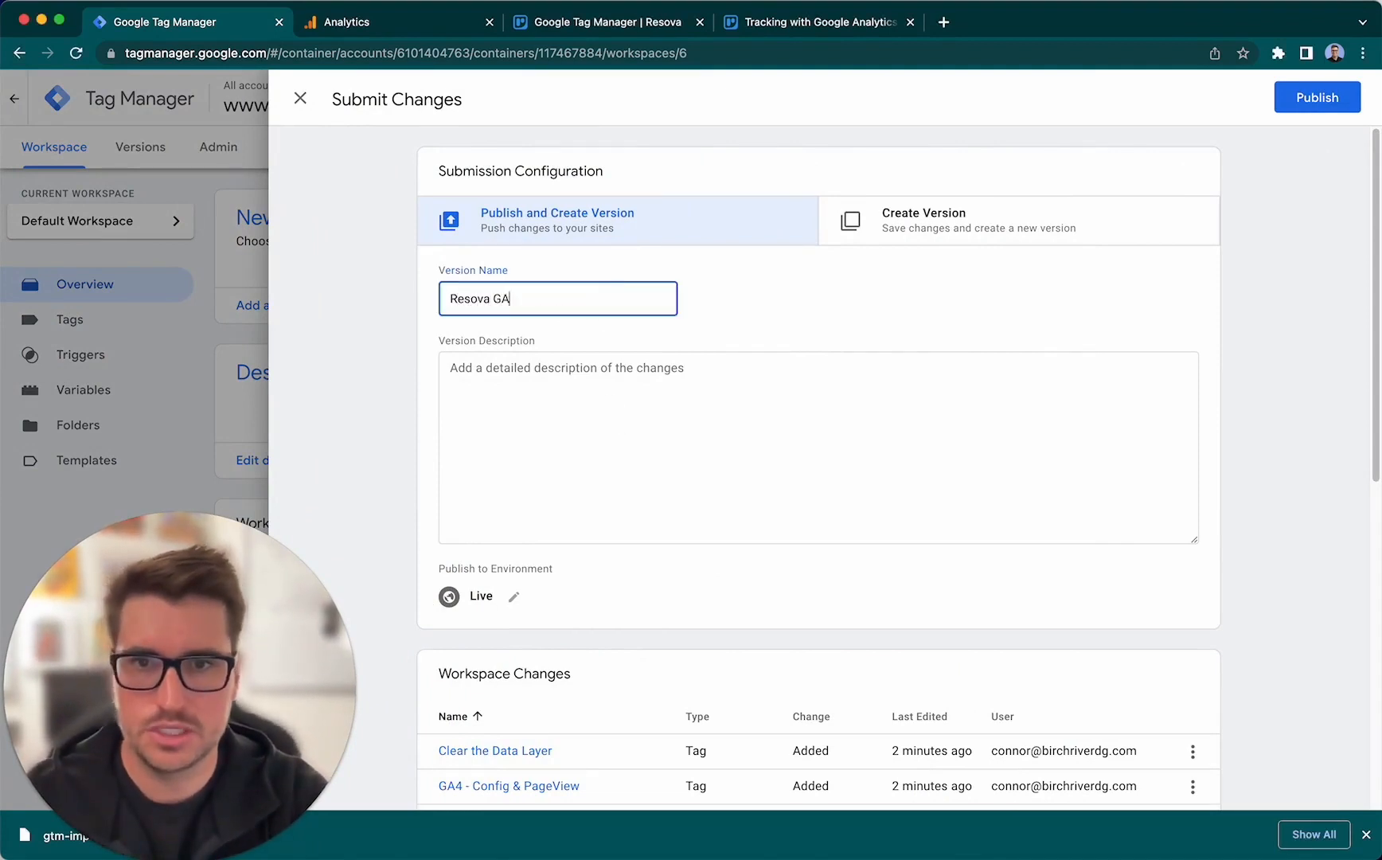
pyautogui.write('4 Integ')
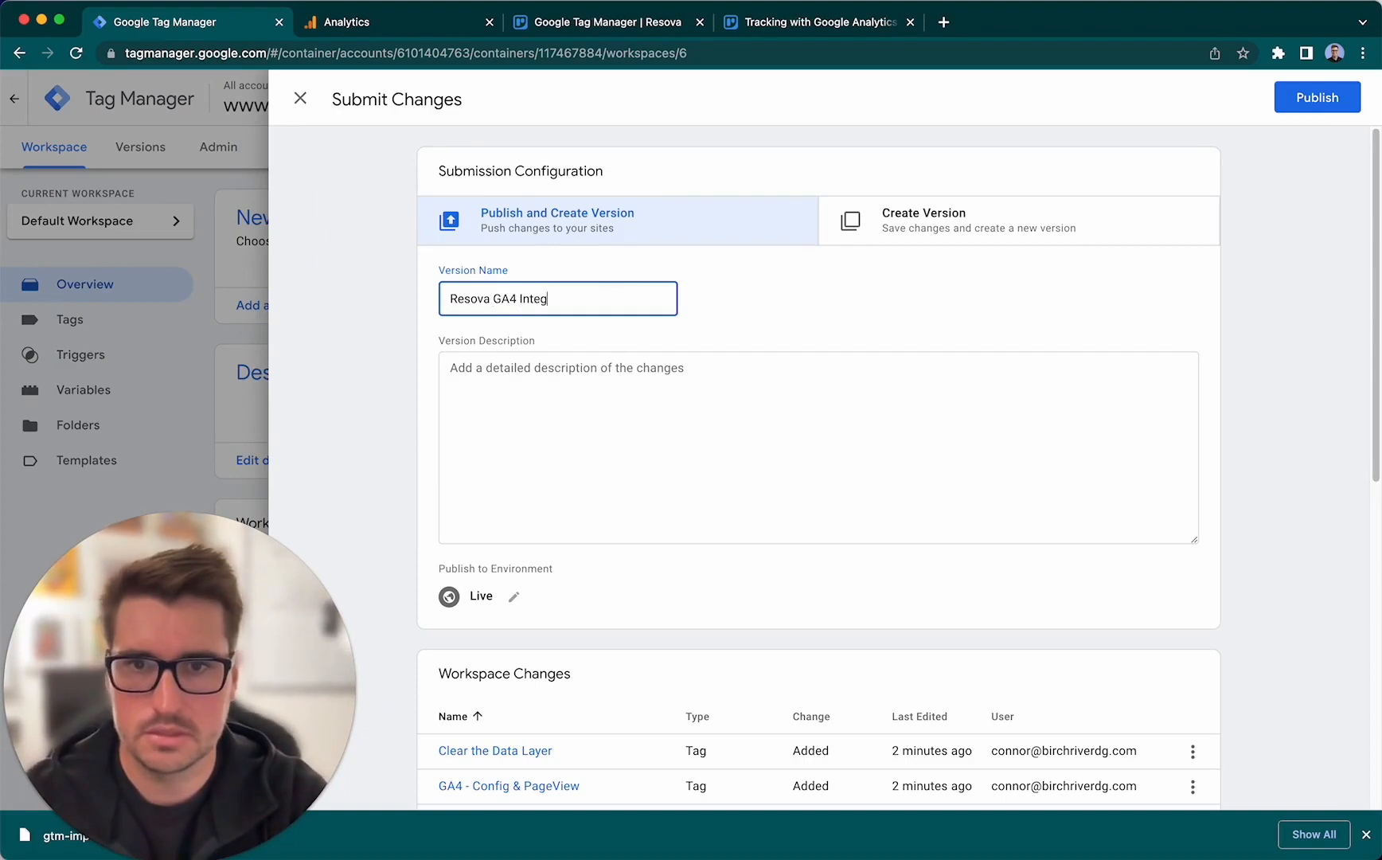
pyautogui.write('ration')
pyautogui.click(1109, 420)
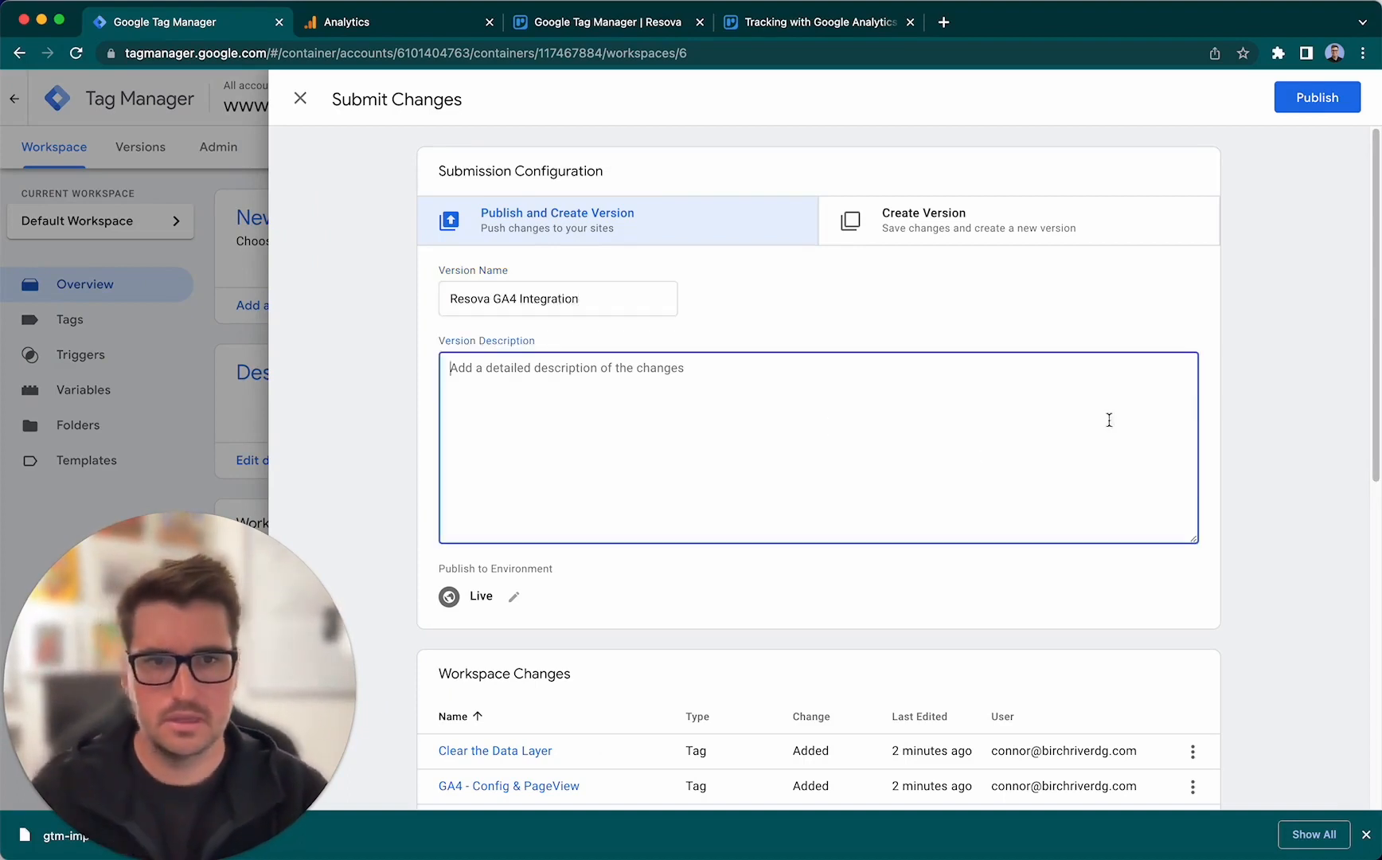
# - Publish the Resova GA4 Integration version to the Live environment without a description, and close its version summary
pyautogui.click(1302, 290)
pyautogui.click(1318, 97)
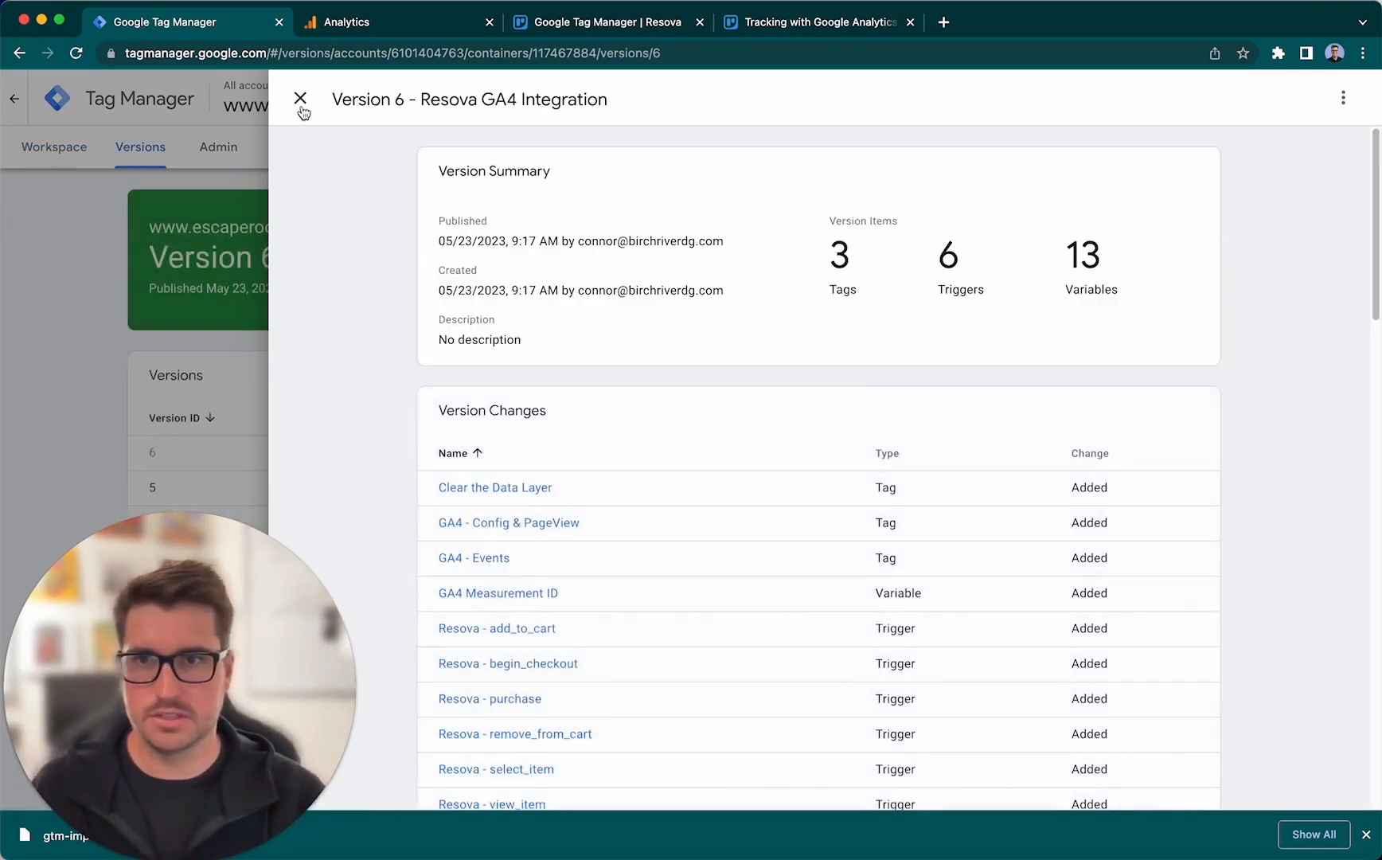
pyautogui.click(301, 103)
# - Switch to Google Analytics, close the web stream details, and examine the EscapeRoom.com property's Home page and Reports snapshot
pyautogui.click(407, 24)
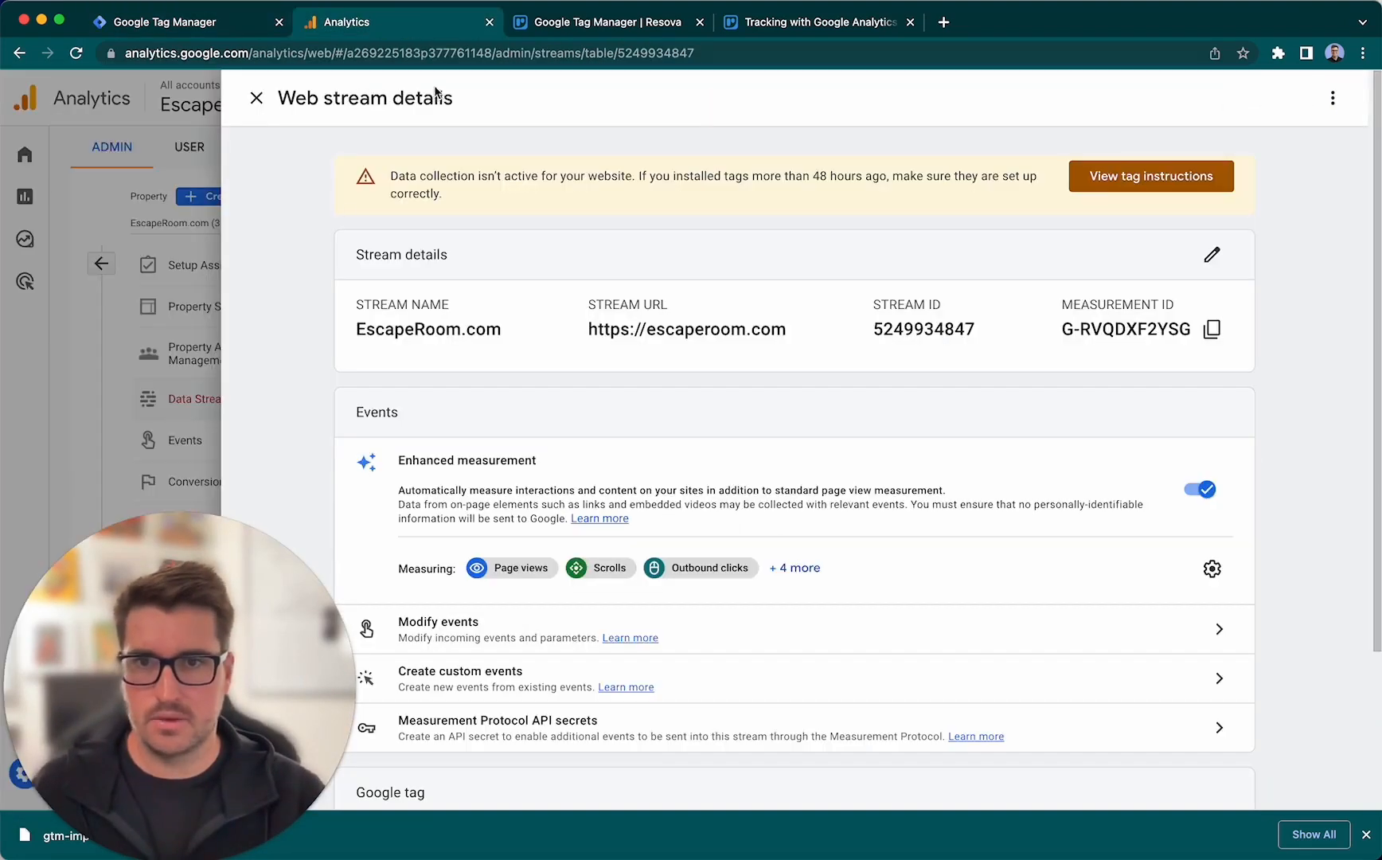
pyautogui.click(256, 100)
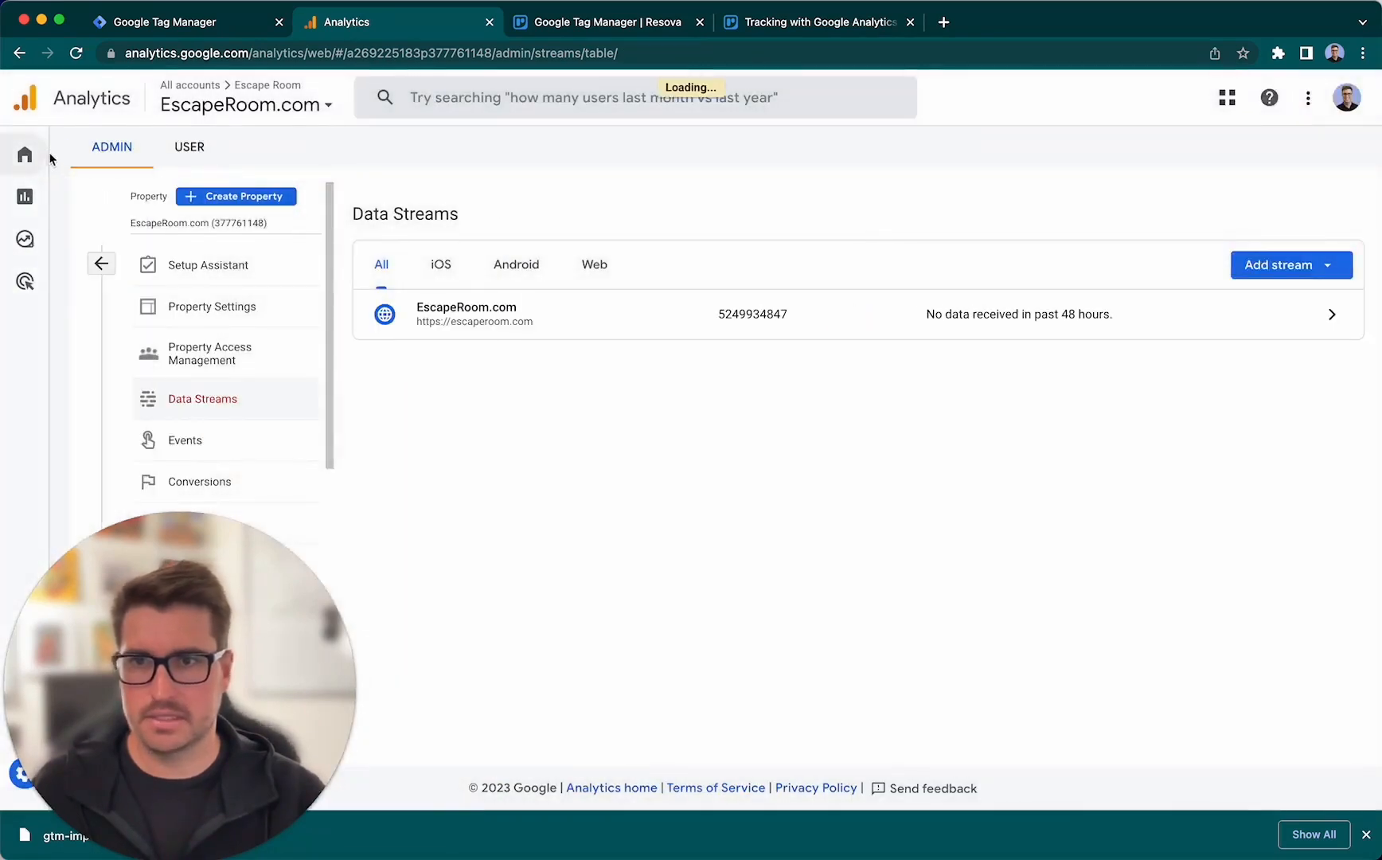
pyautogui.click(38, 156)
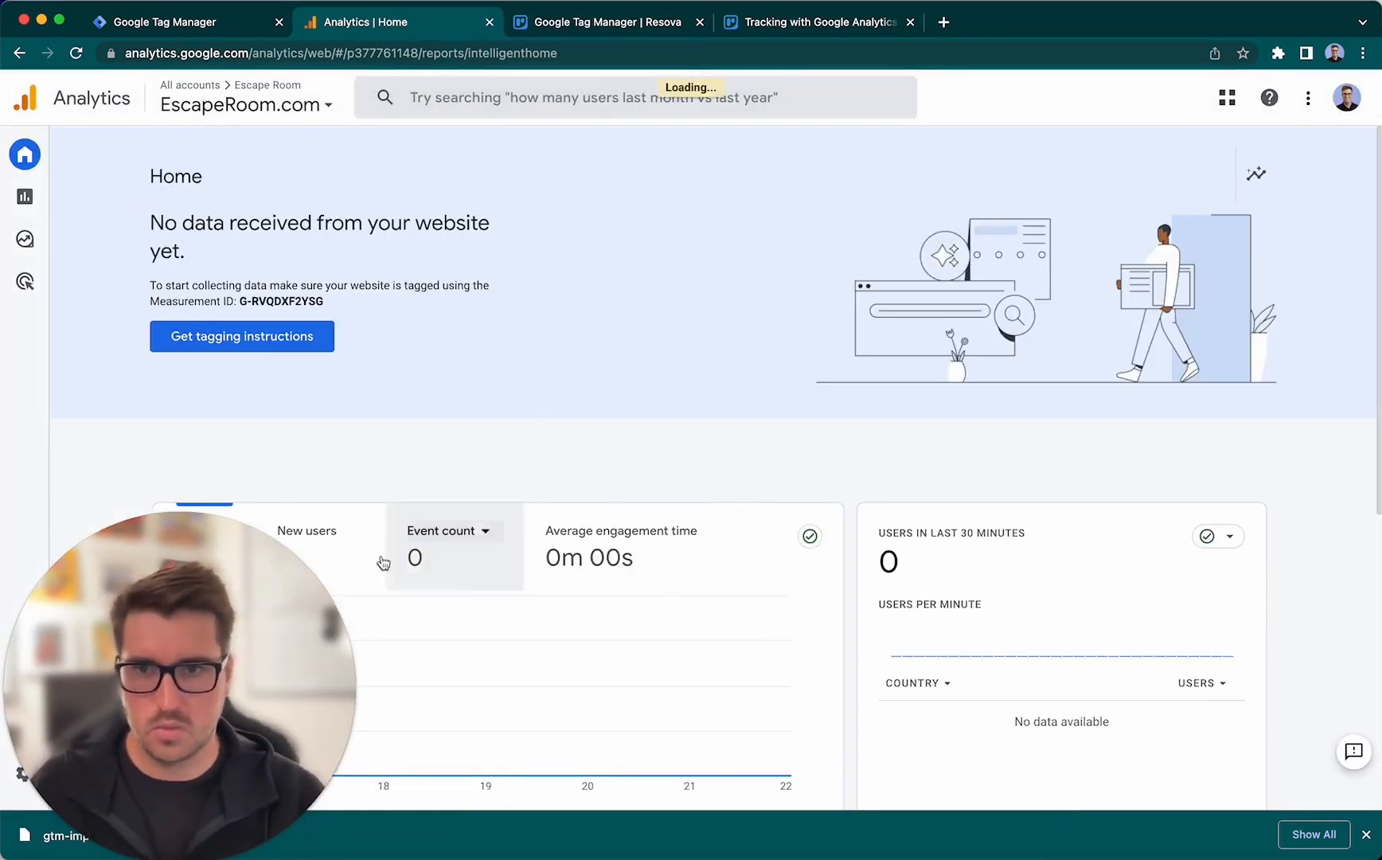
pyautogui.moveTo(246, 621); pyautogui.dragTo(1052, 617)
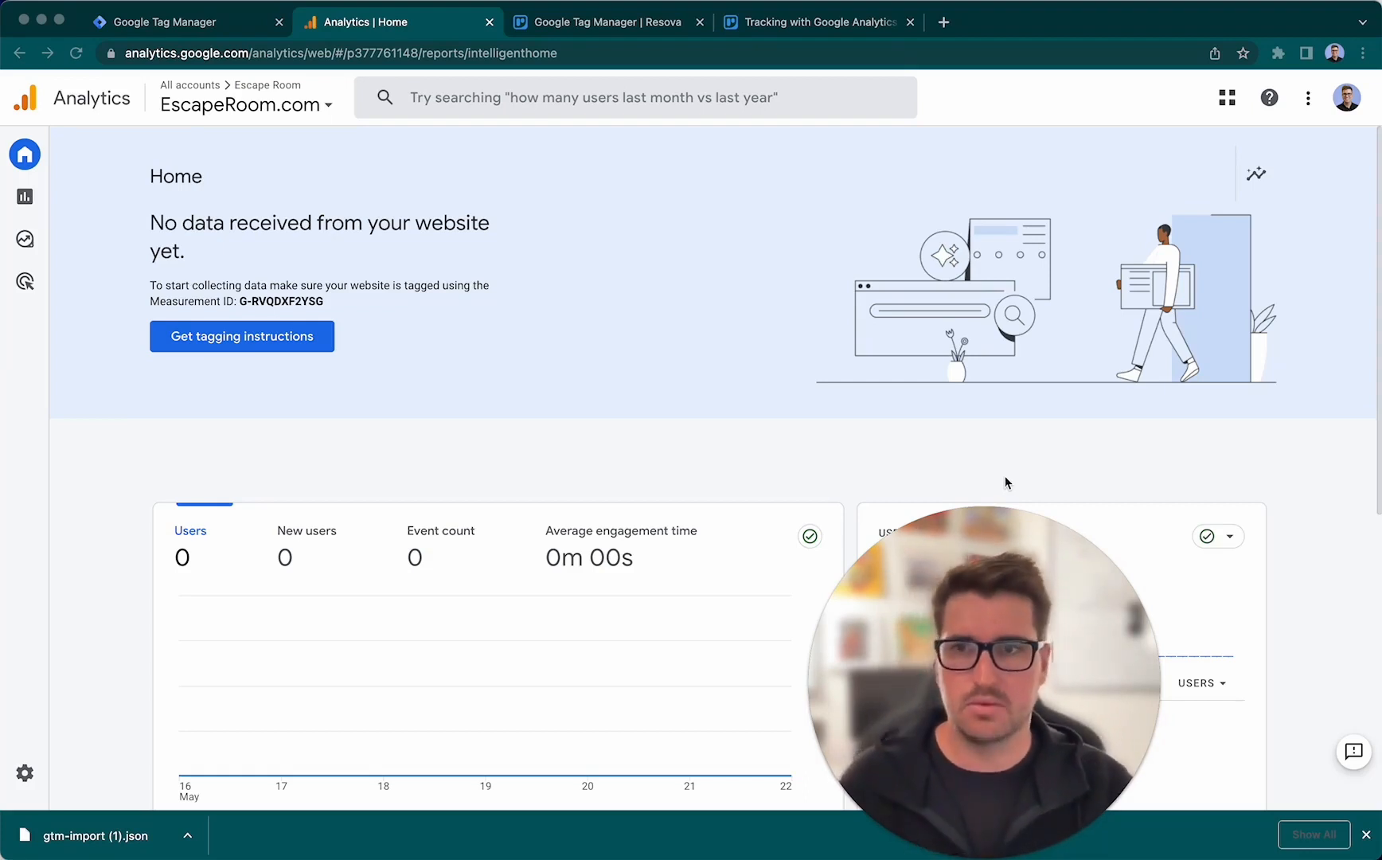
pyautogui.moveTo(36, 195)
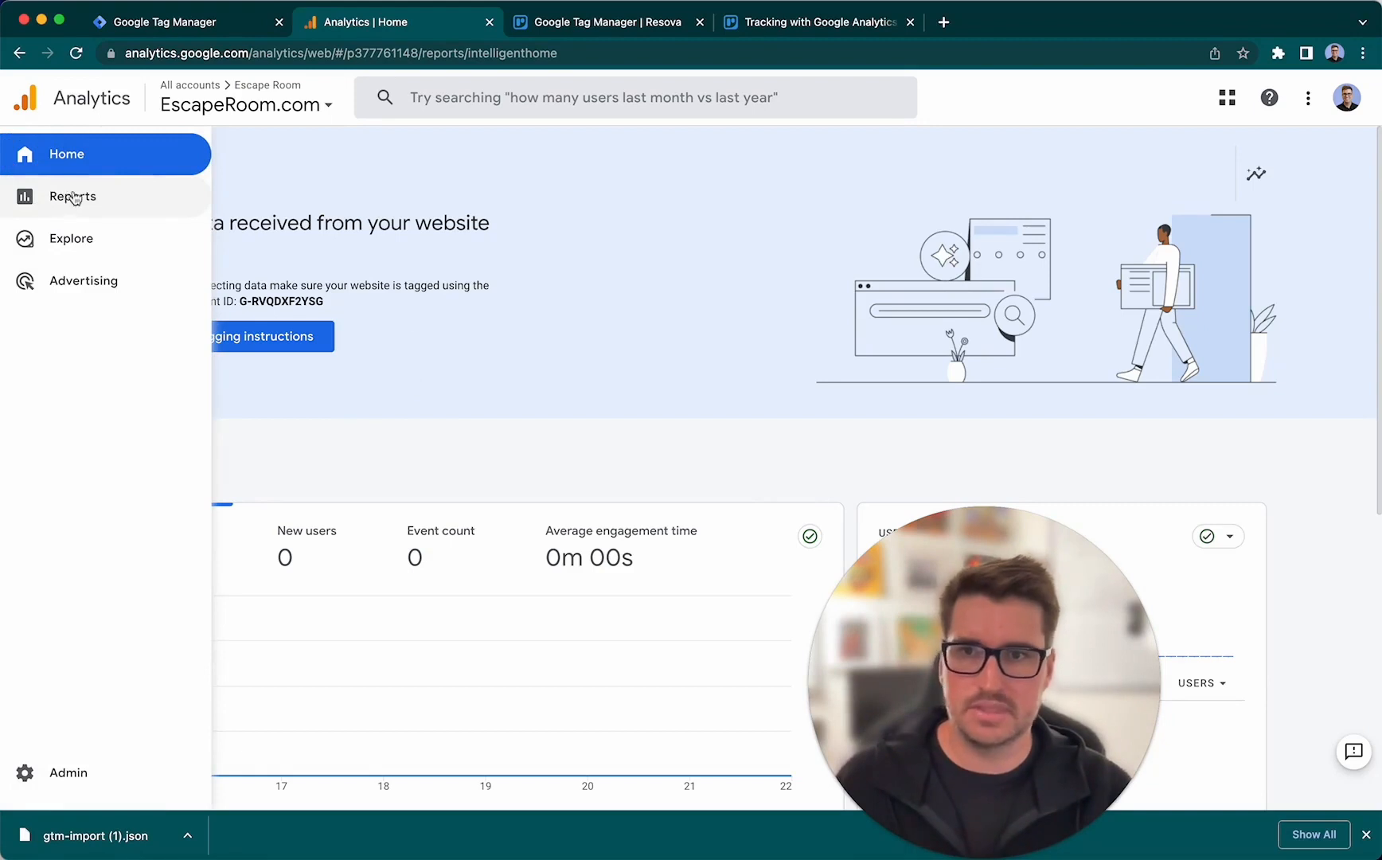
pyautogui.click(37, 206)
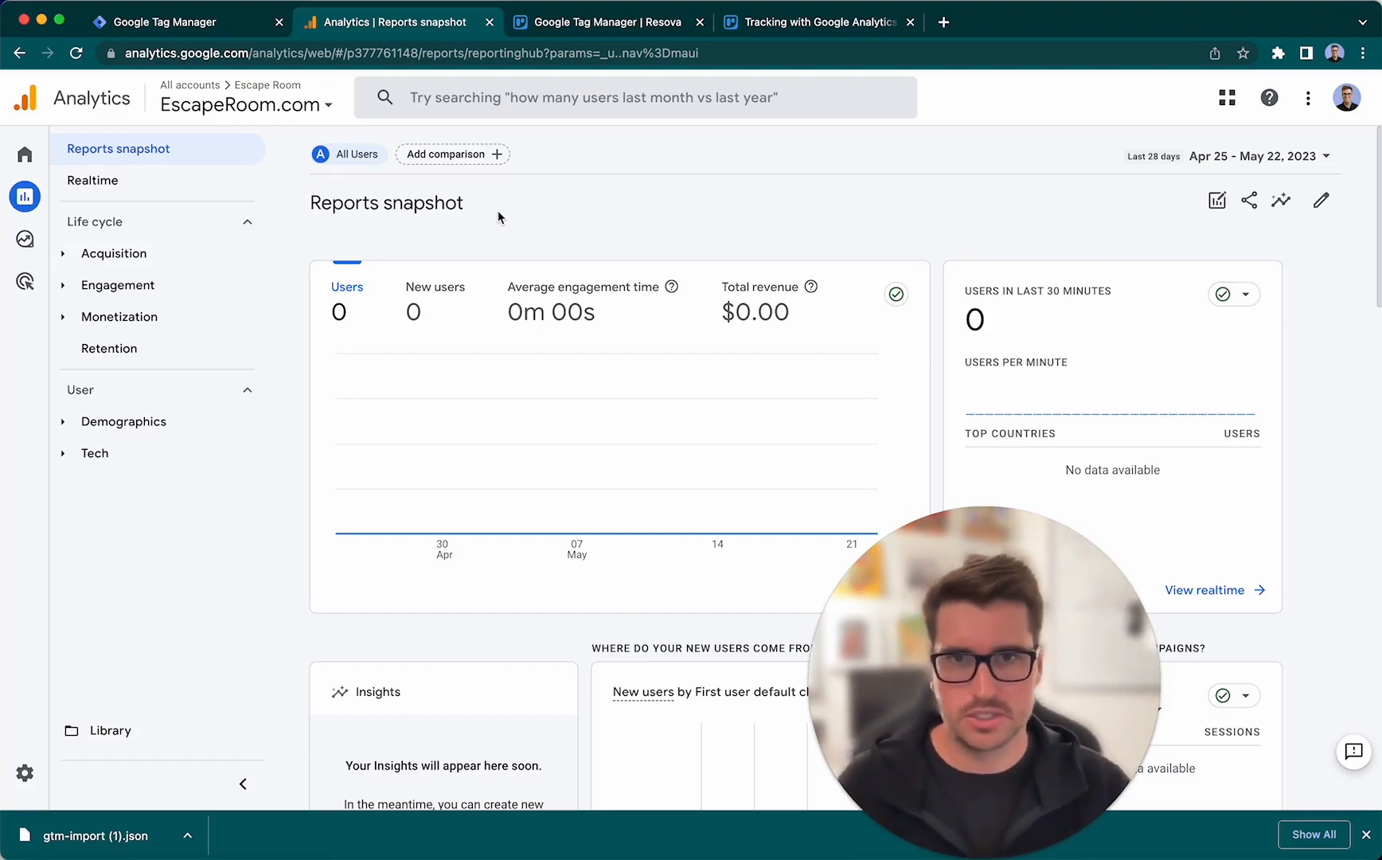
pyautogui.moveTo(984, 629); pyautogui.dragTo(180, 633)
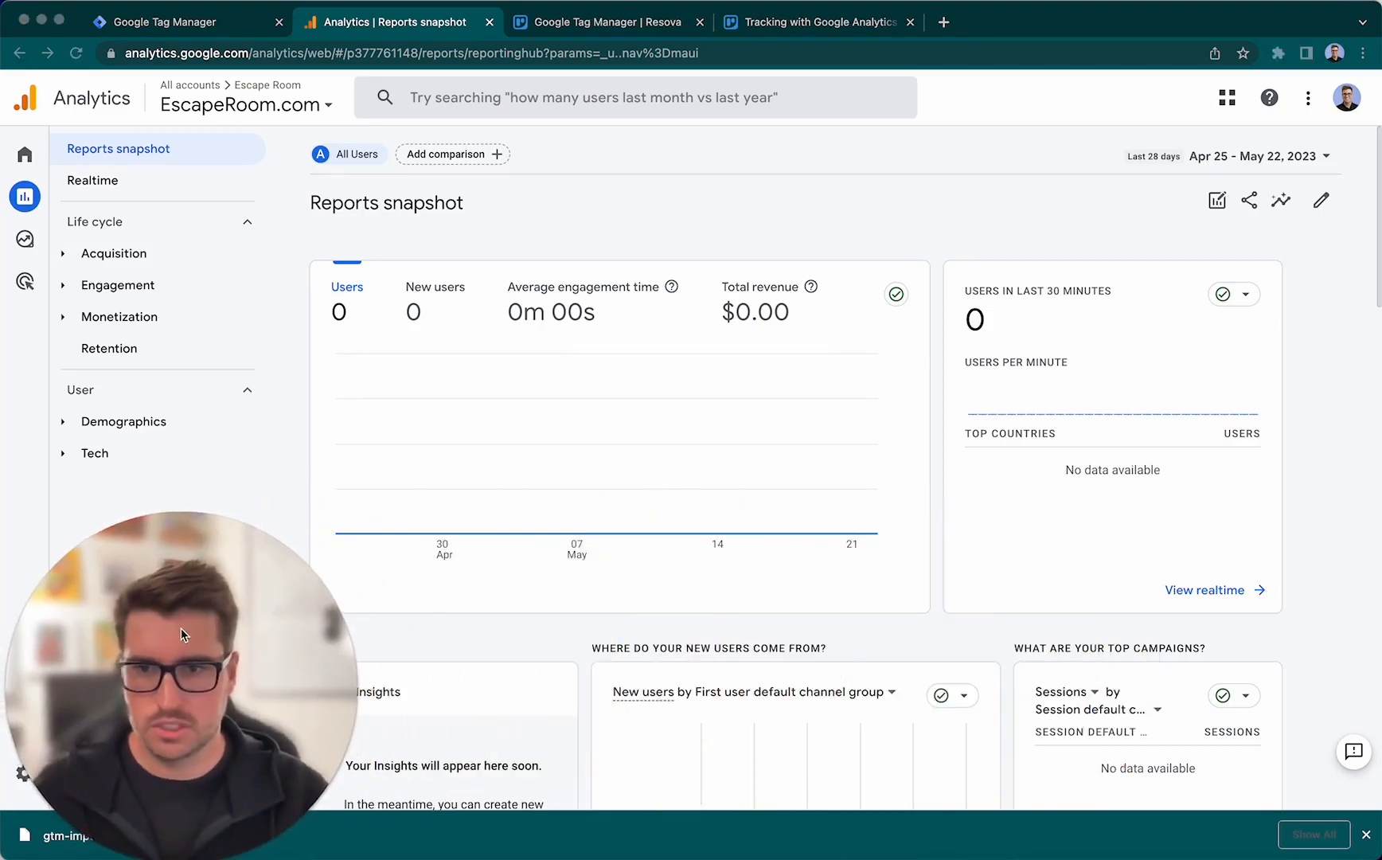
# - Check the container's workspace overview in Google Tag Manager and the container ID settings of Resova's Google Tag Manager integration
pyautogui.click(210, 27)
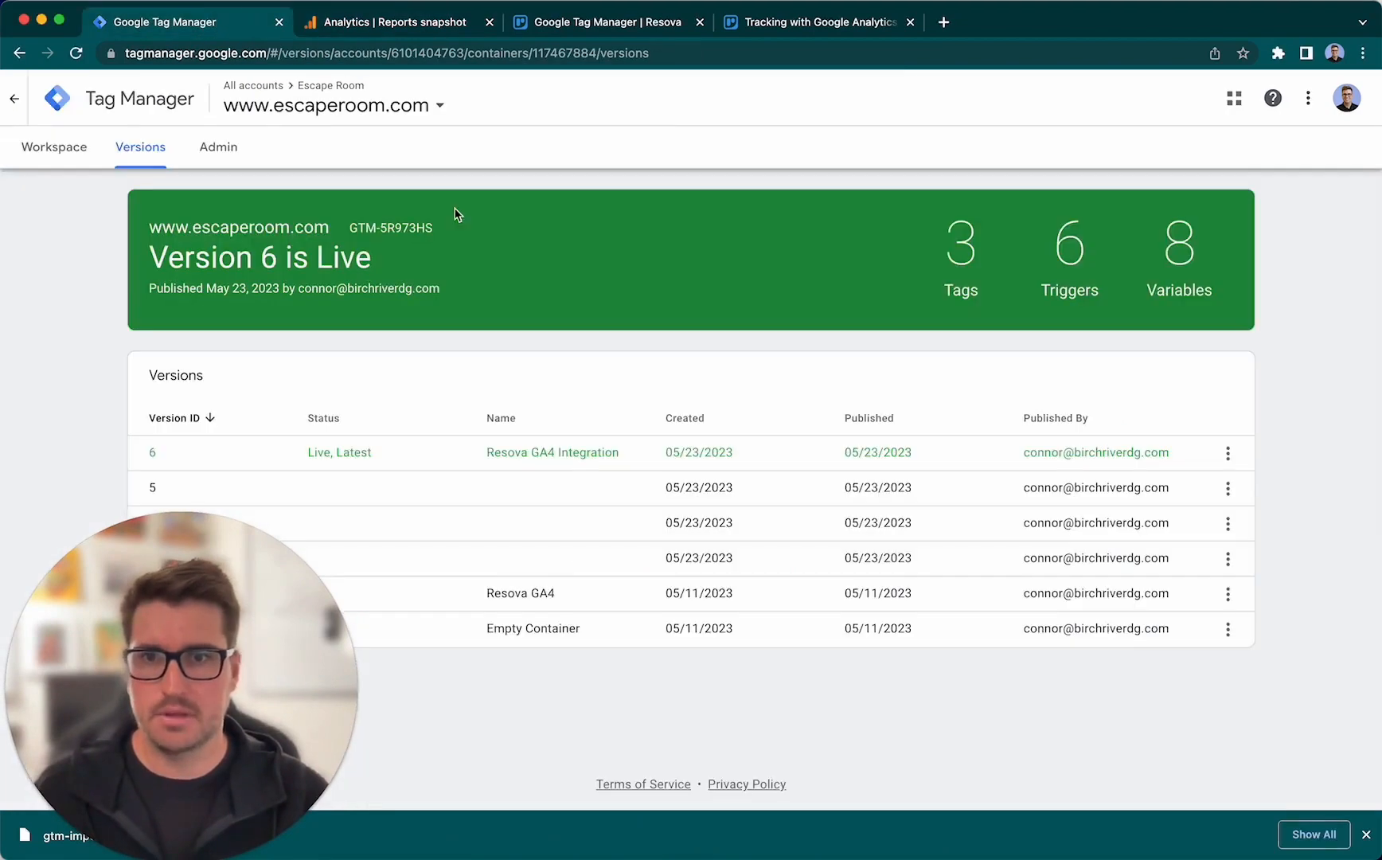
pyautogui.click(64, 157)
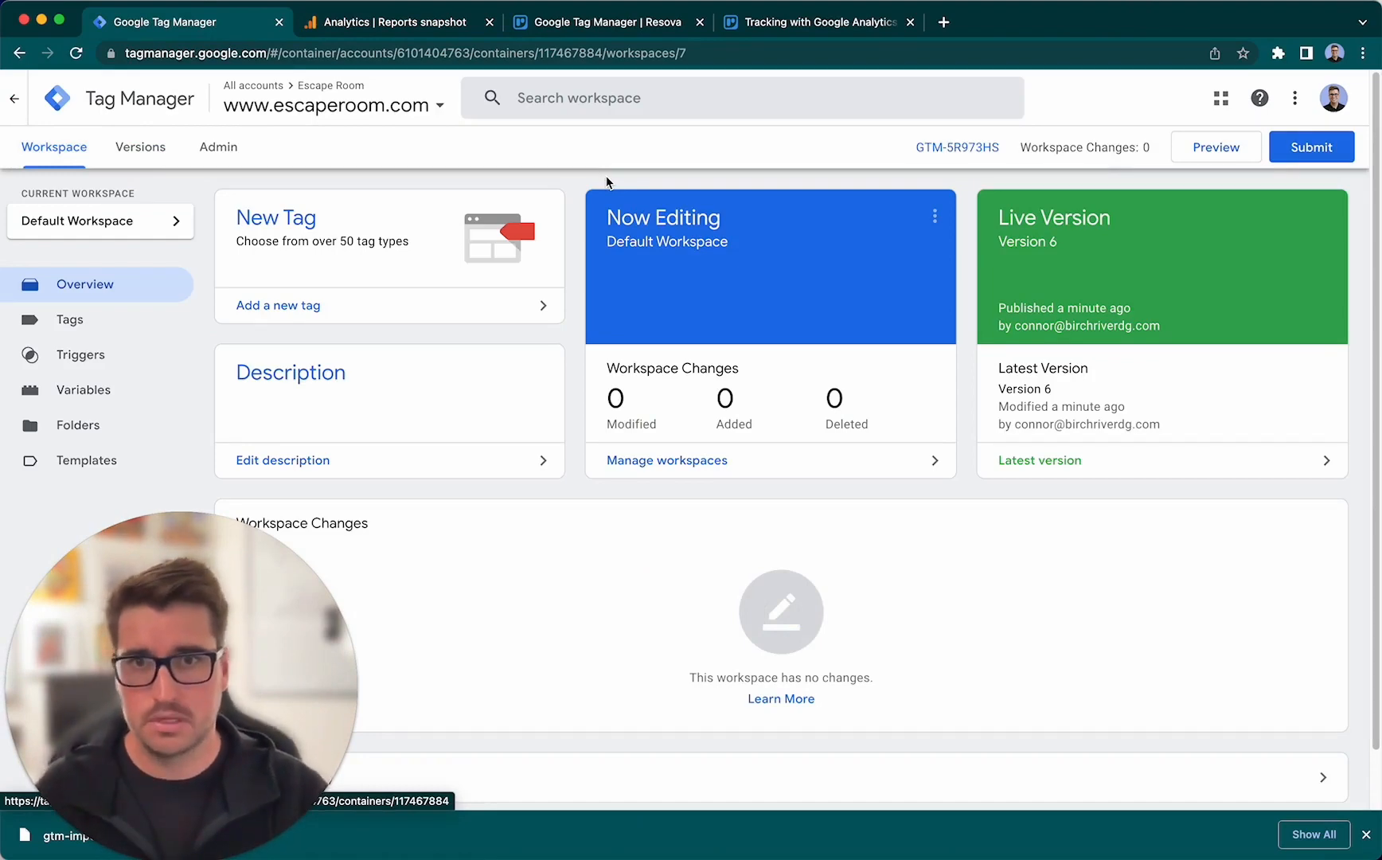
pyautogui.click(651, 22)
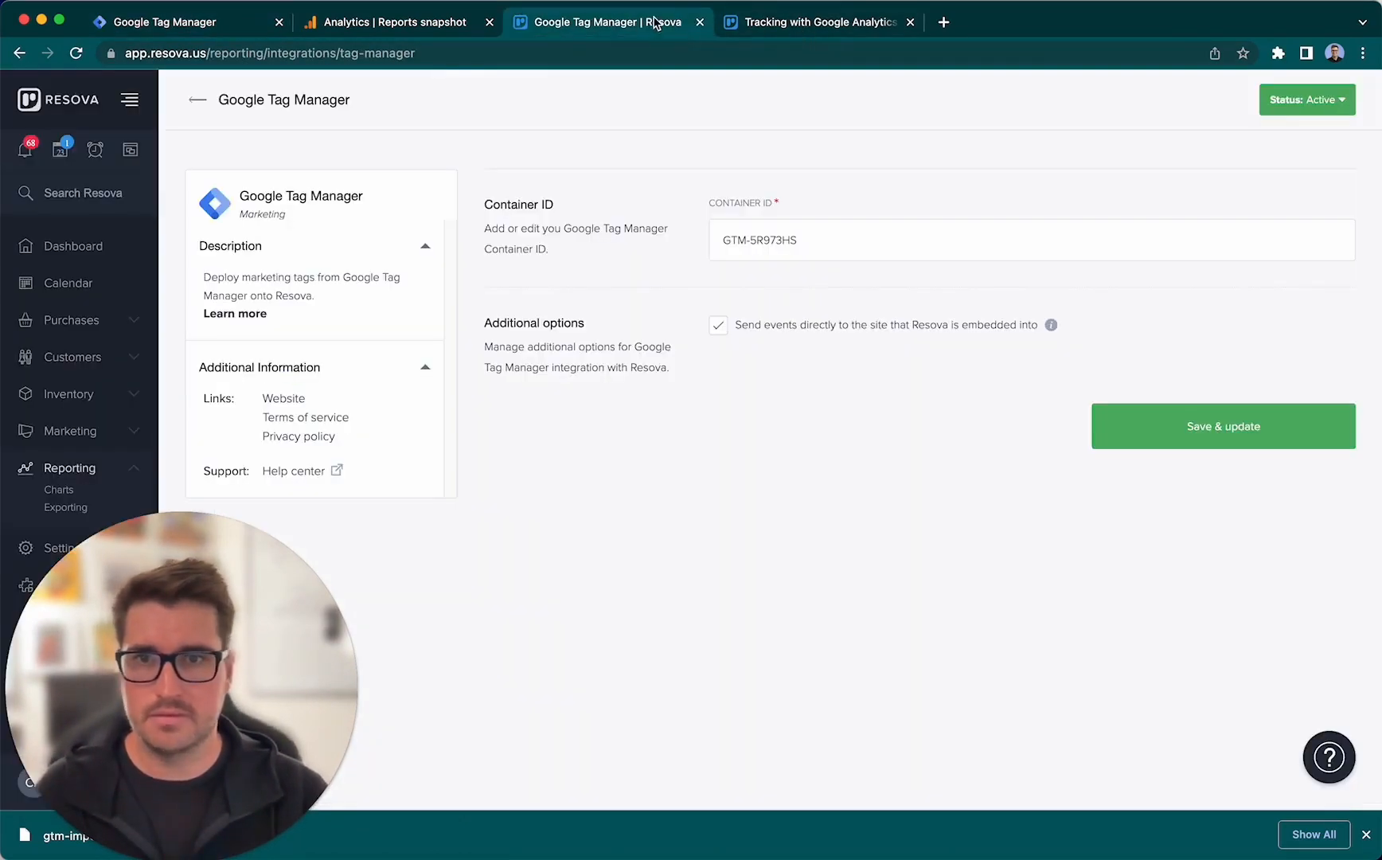
pyautogui.click(199, 100)
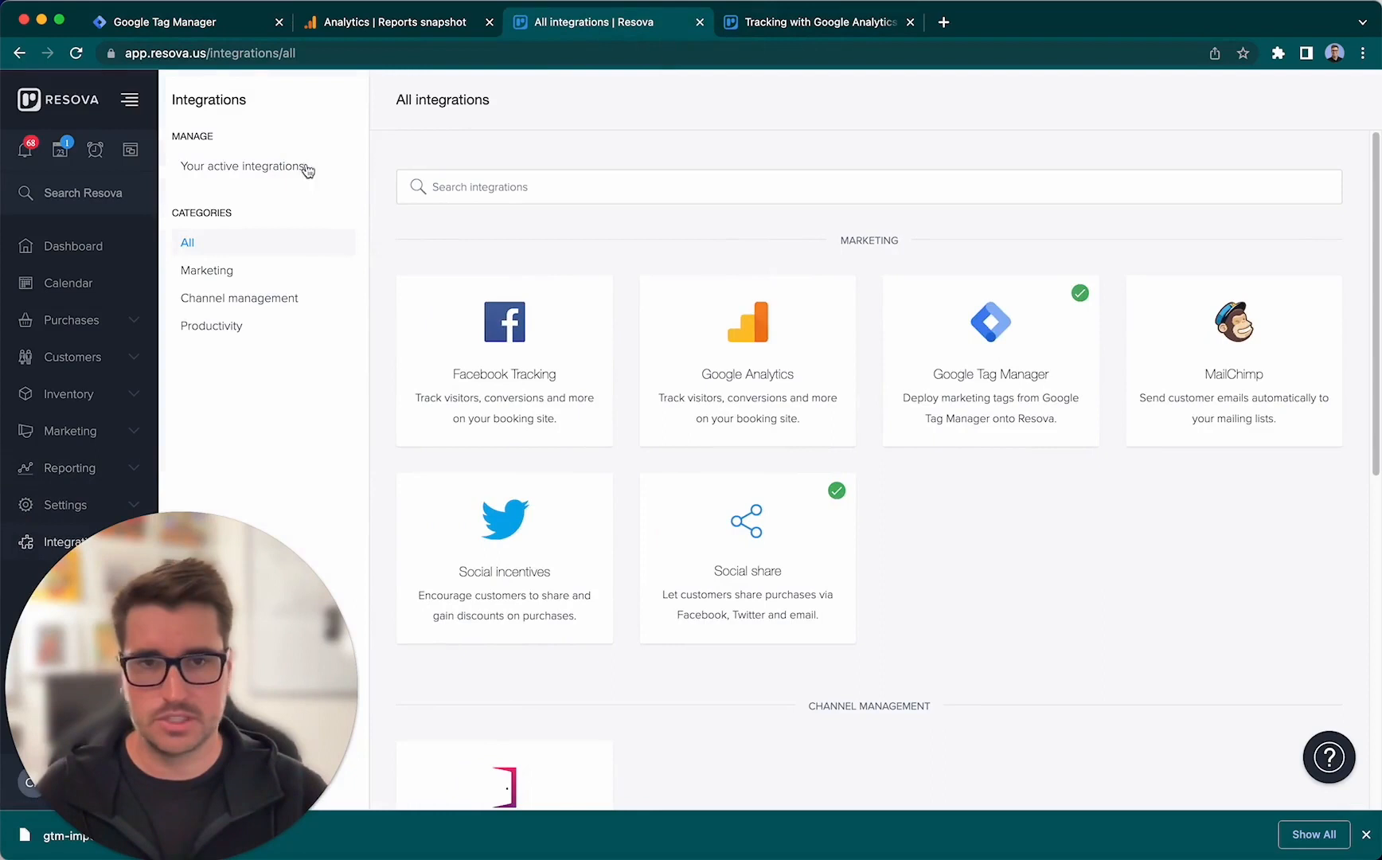
pyautogui.click(1037, 358)
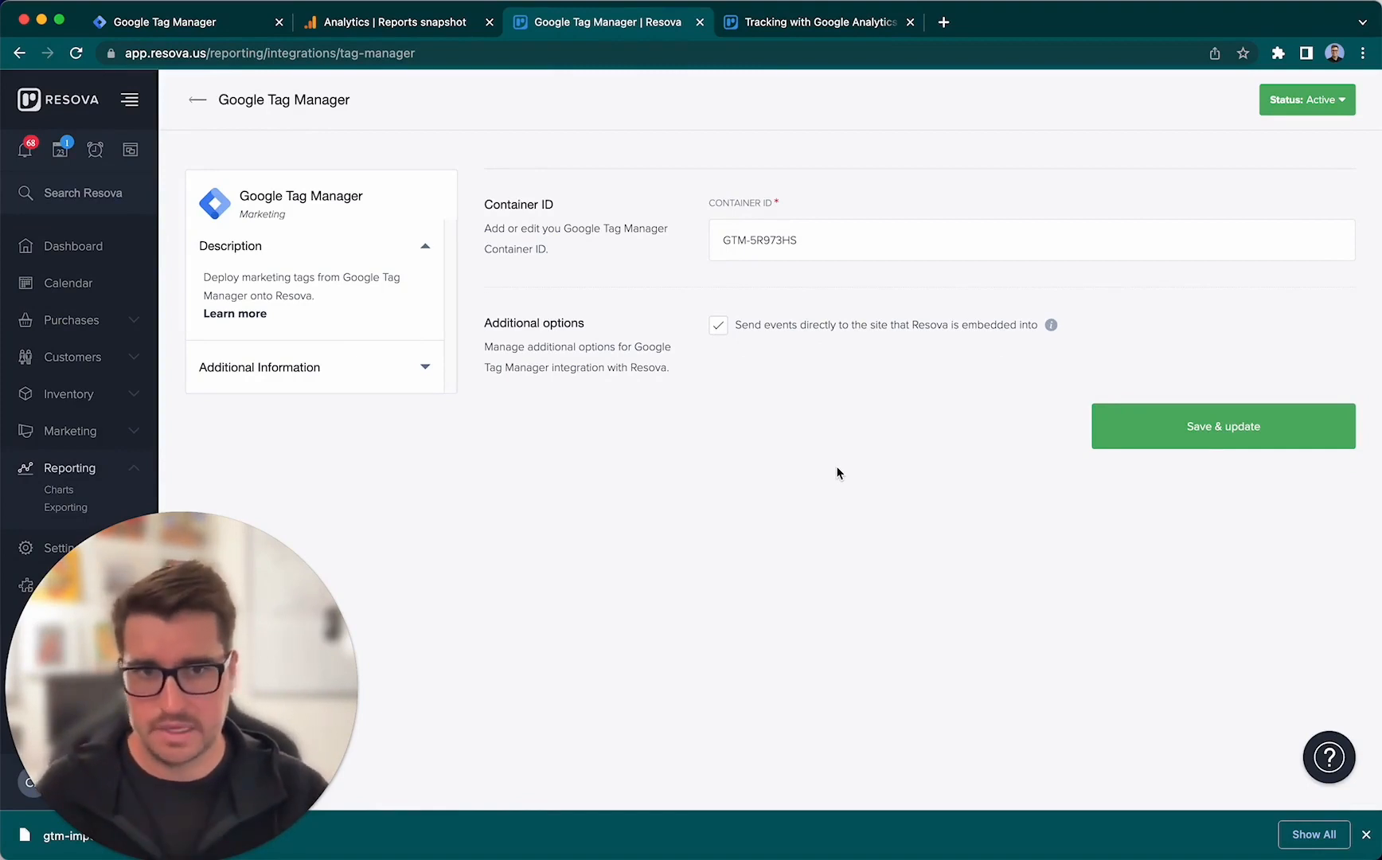
# - Review the EscapeRoom.com web stream's details in Google Analytics and return to the workspace overview in Google Tag Manager
pyautogui.click(396, 24)
pyautogui.moveTo(25, 774)
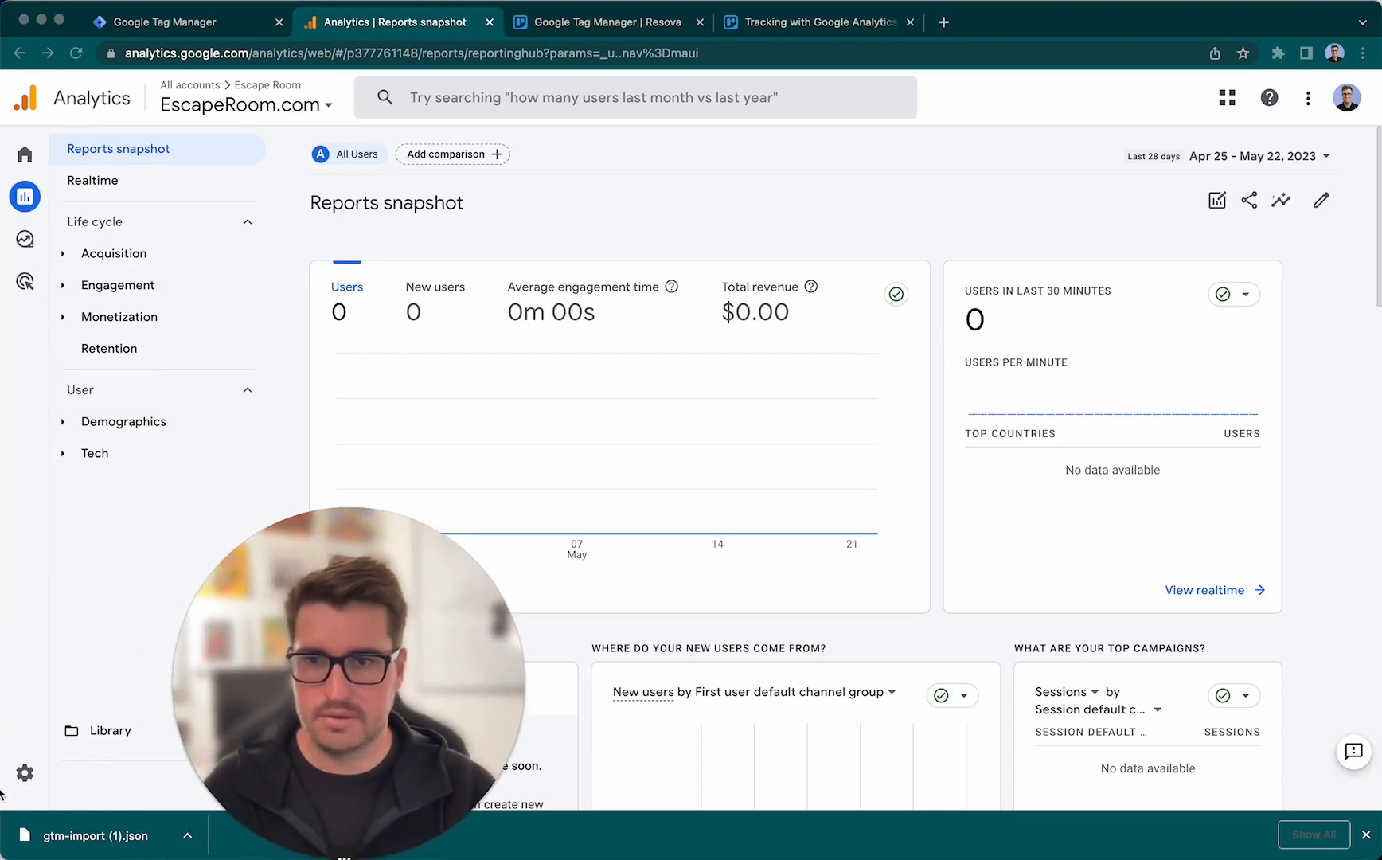
pyautogui.click(25, 773)
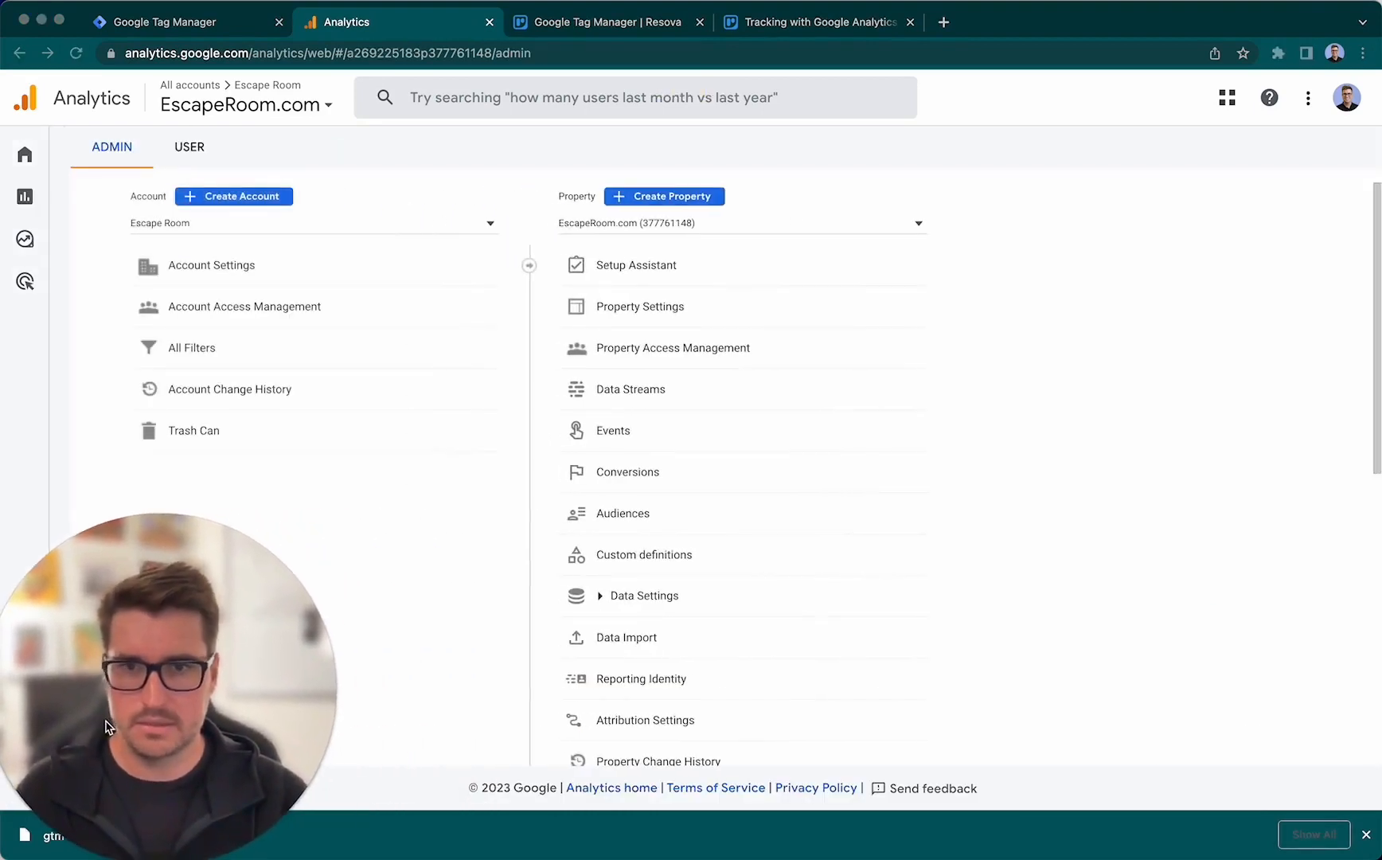
pyautogui.click(664, 391)
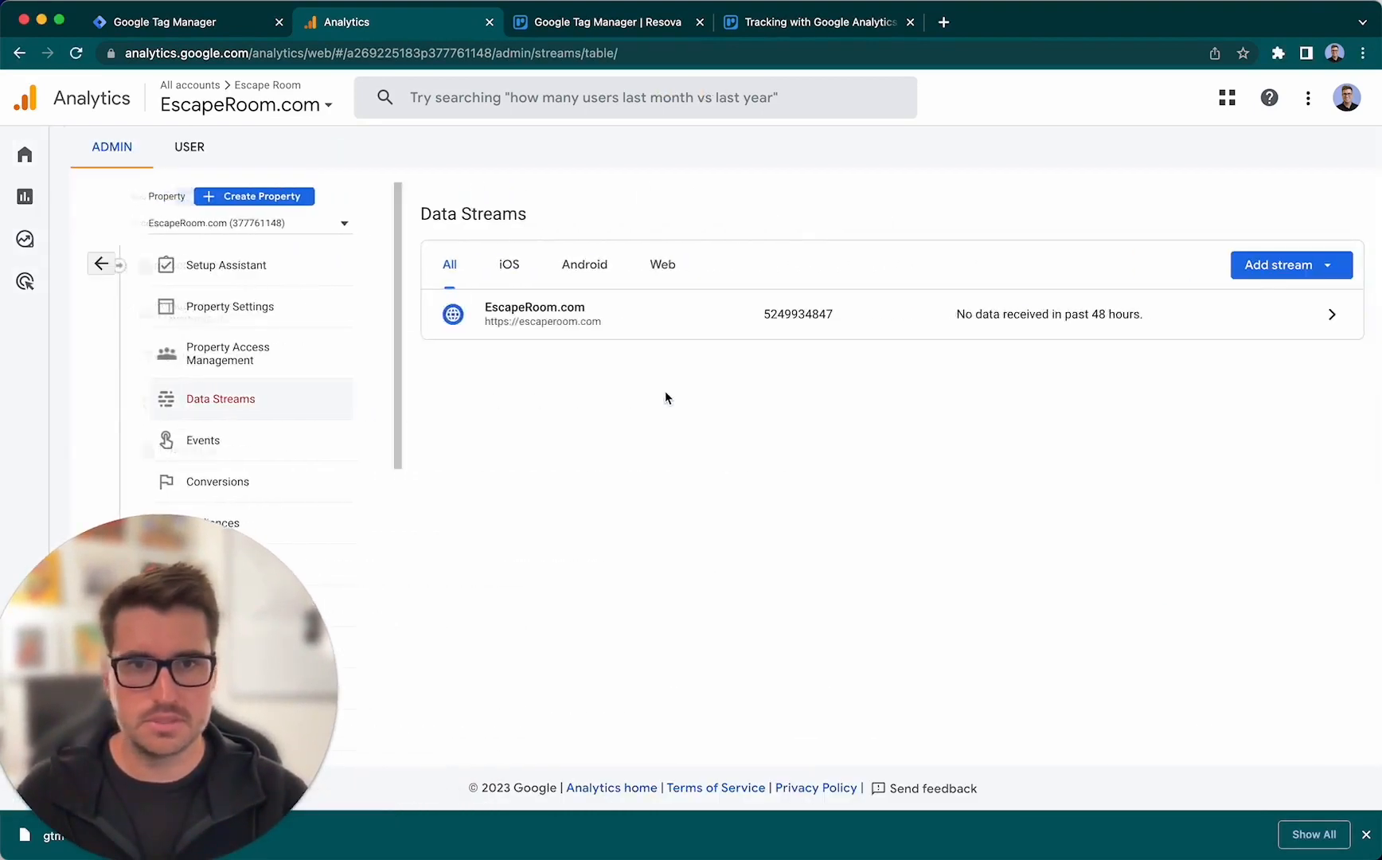
pyautogui.click(764, 314)
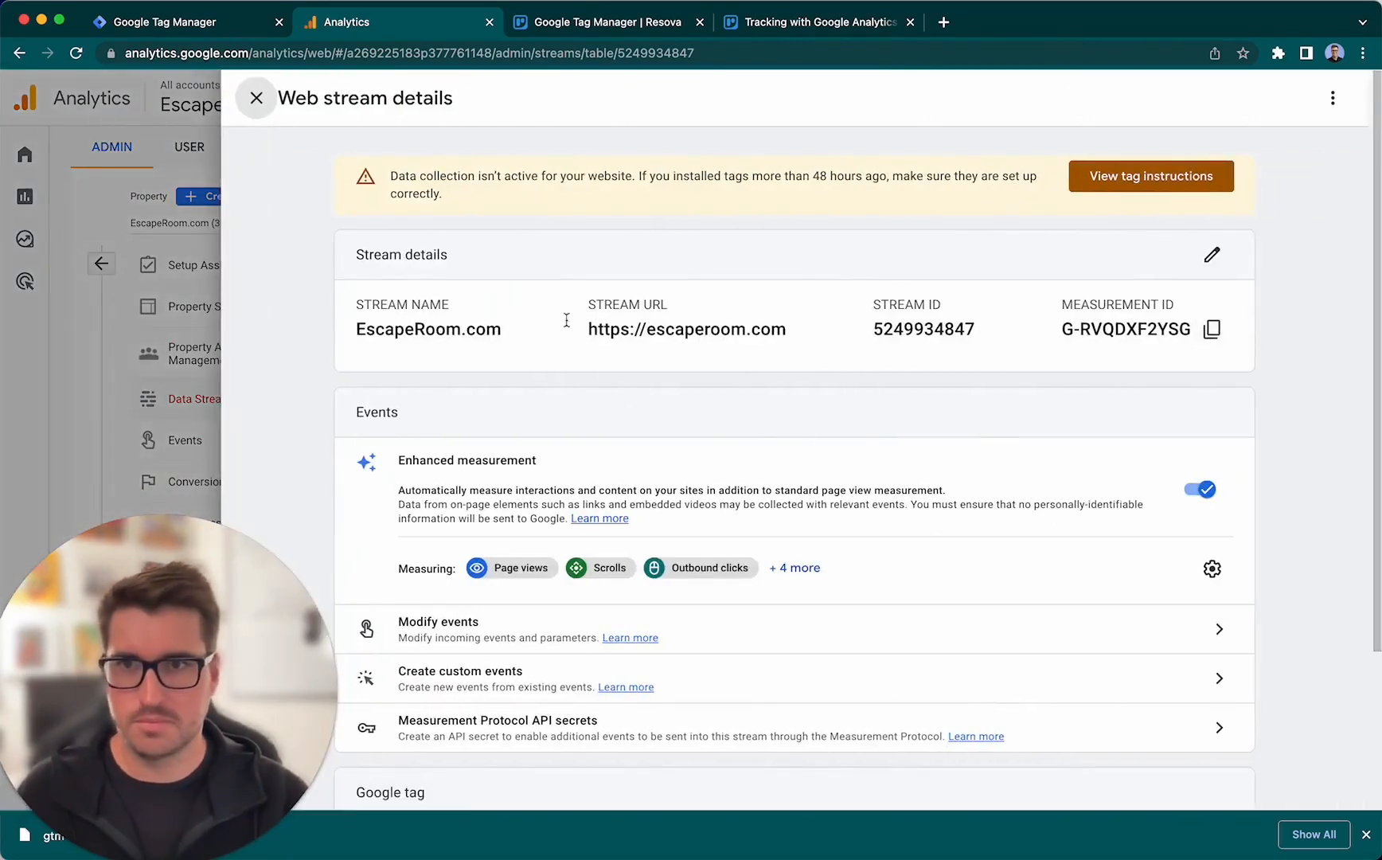
pyautogui.click(190, 27)
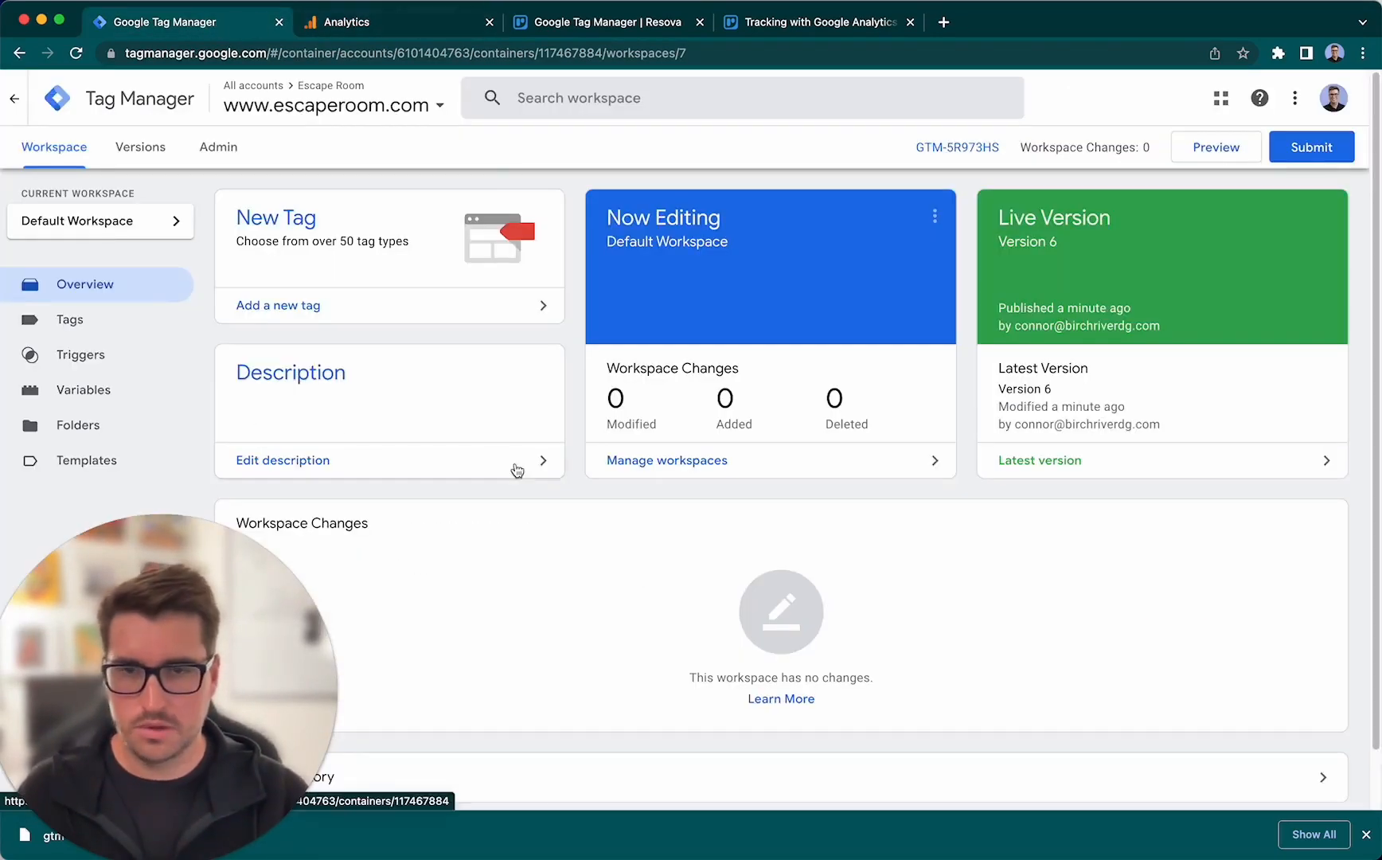